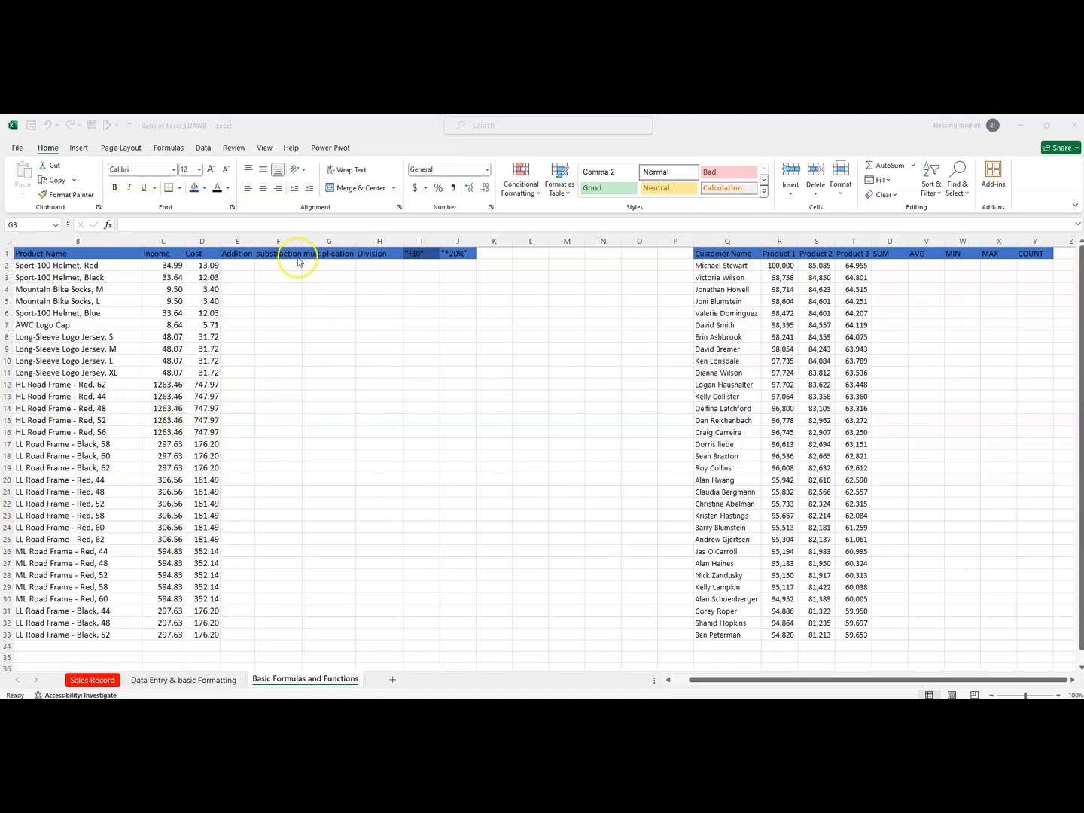
Step: Enter the formula =C2+D2 in cell E2 to add Income and Cost for the first product
click(239, 267)
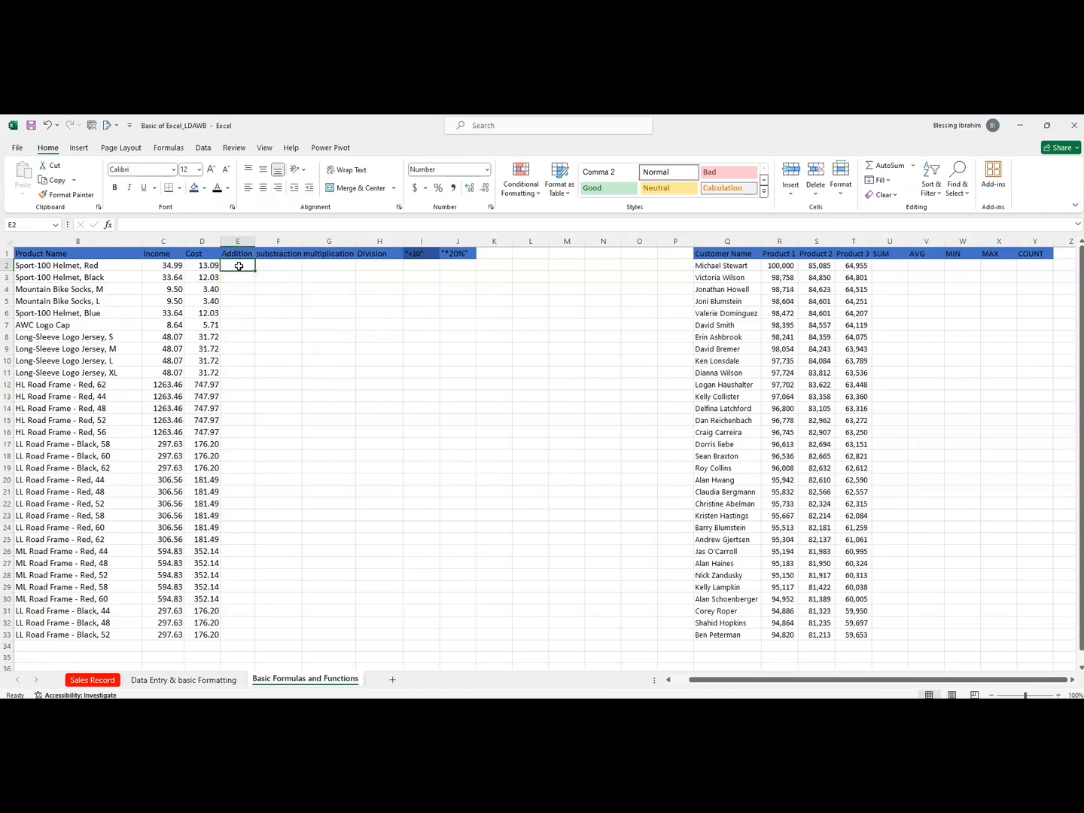
text(=)
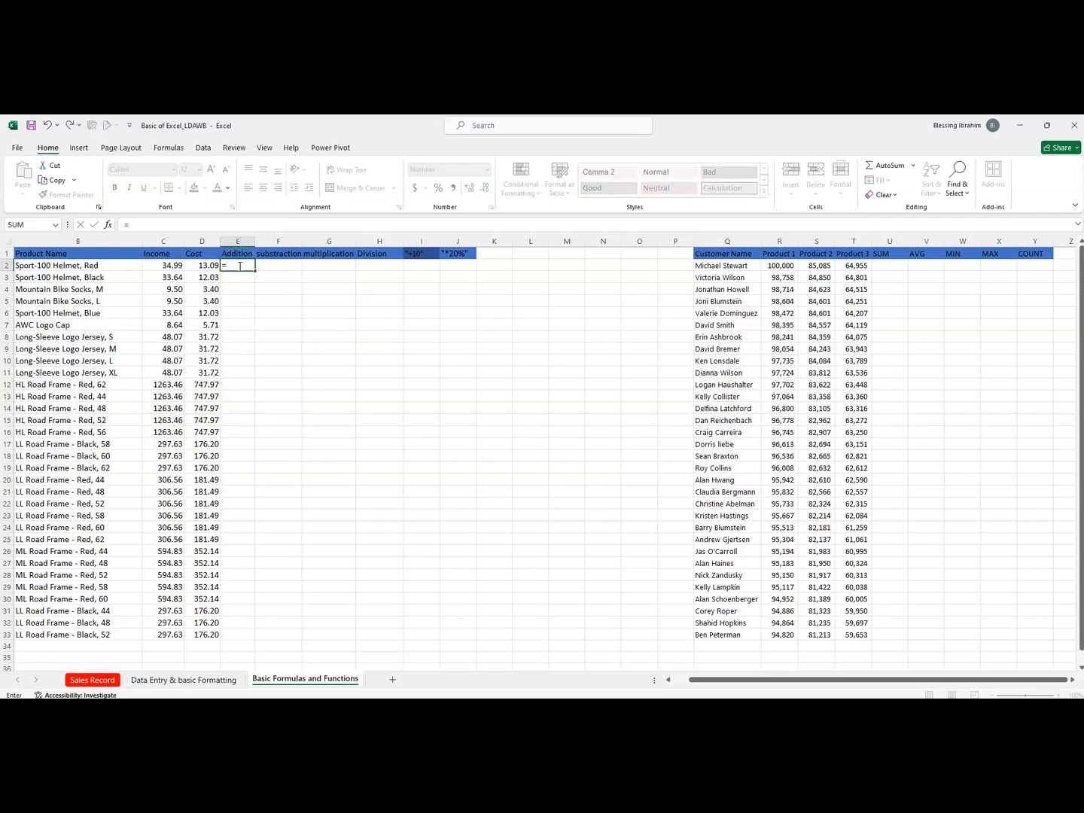
click(174, 266)
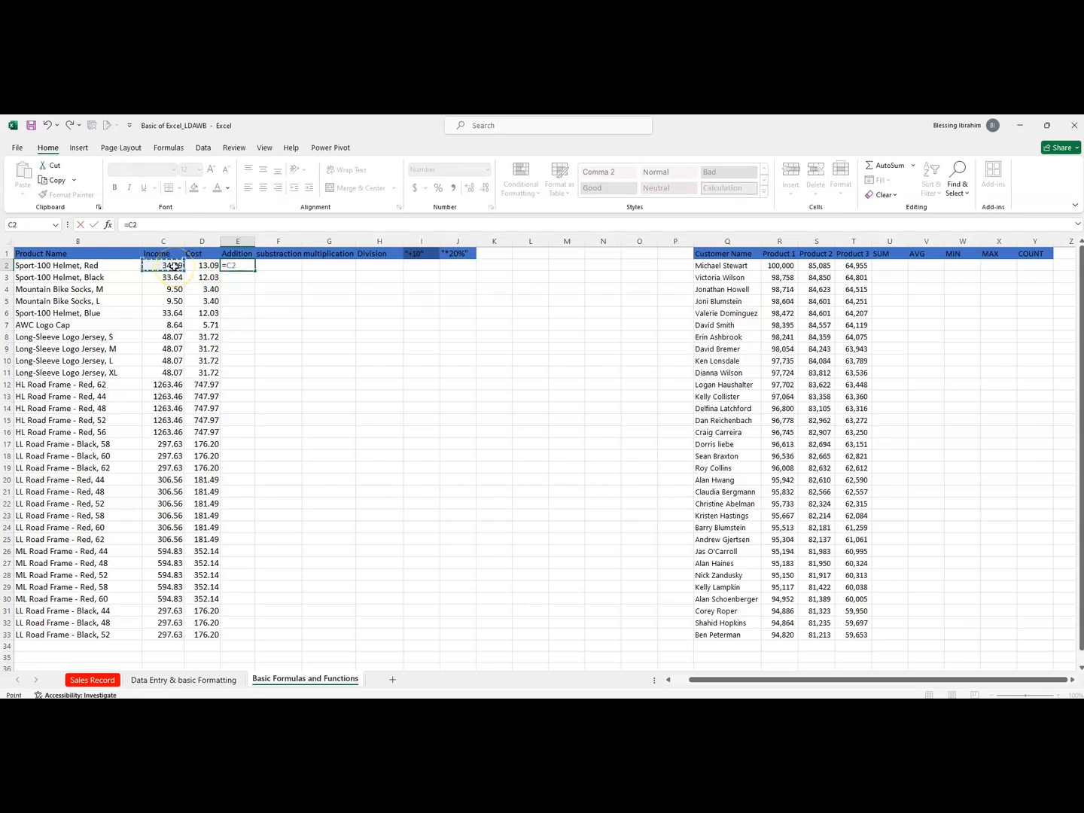
text(+)
click(198, 265)
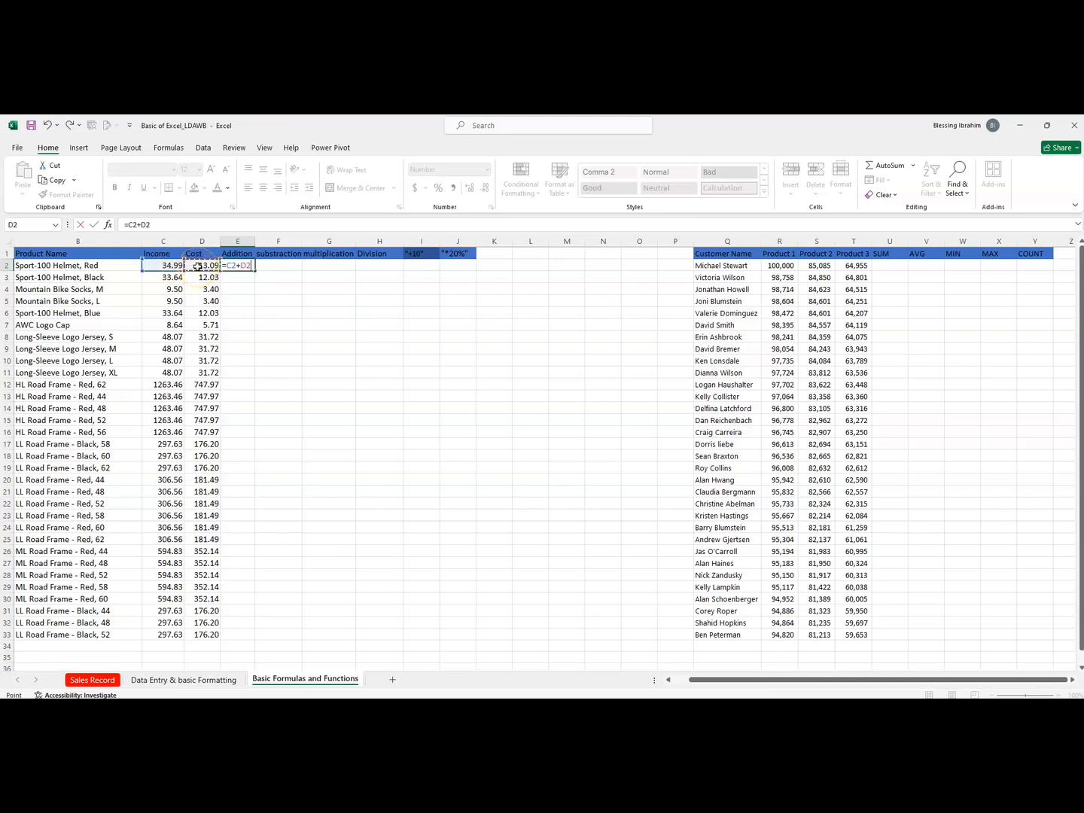
key(Return)
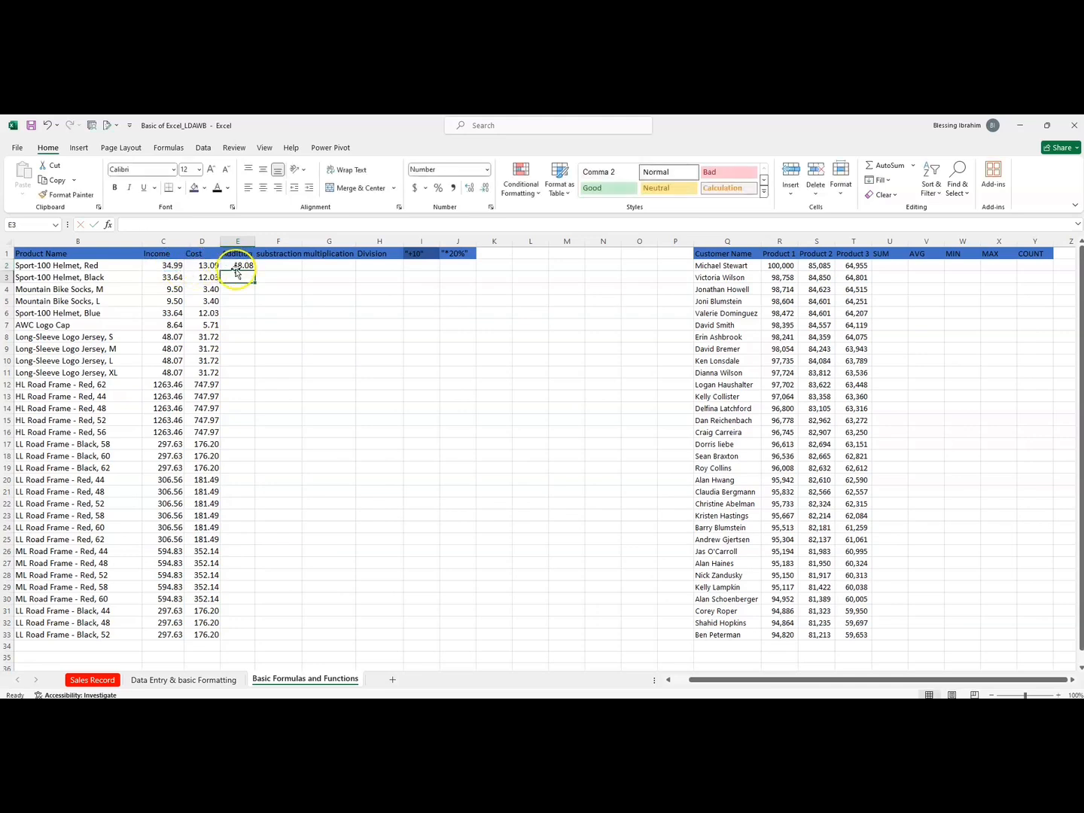
Step: Fill the Addition formula from E2 down through row 33
click(234, 266)
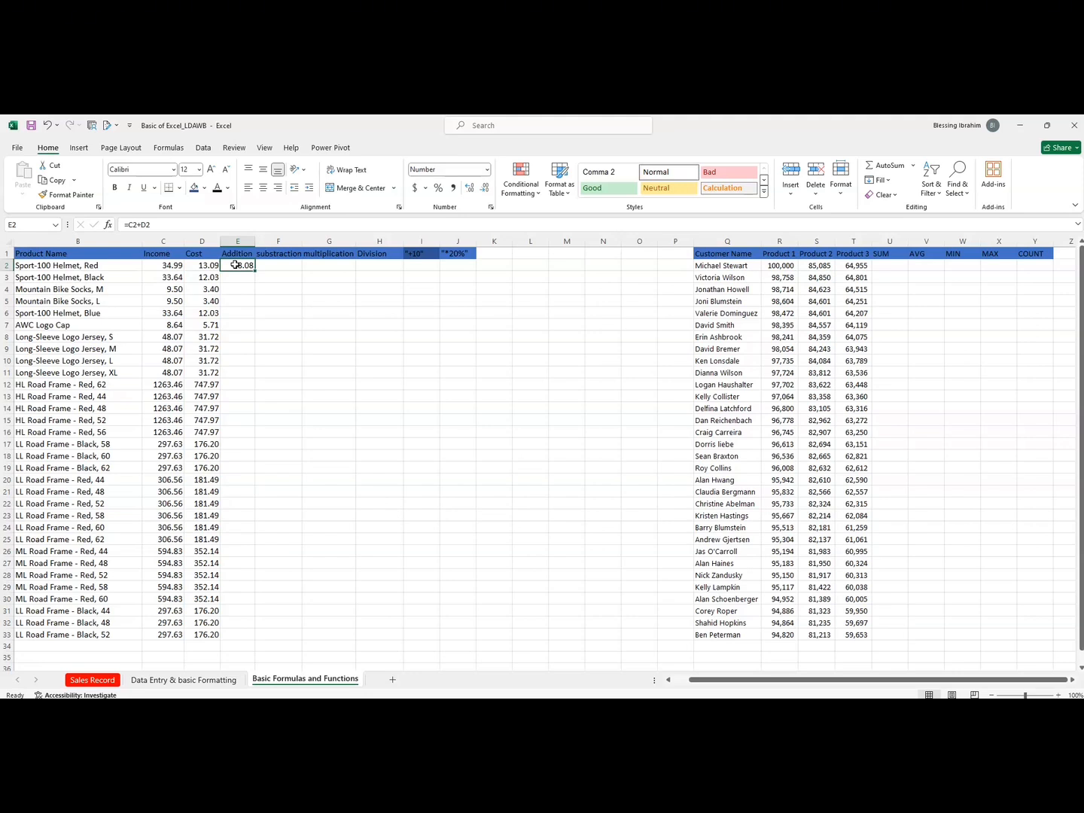
click(236, 276)
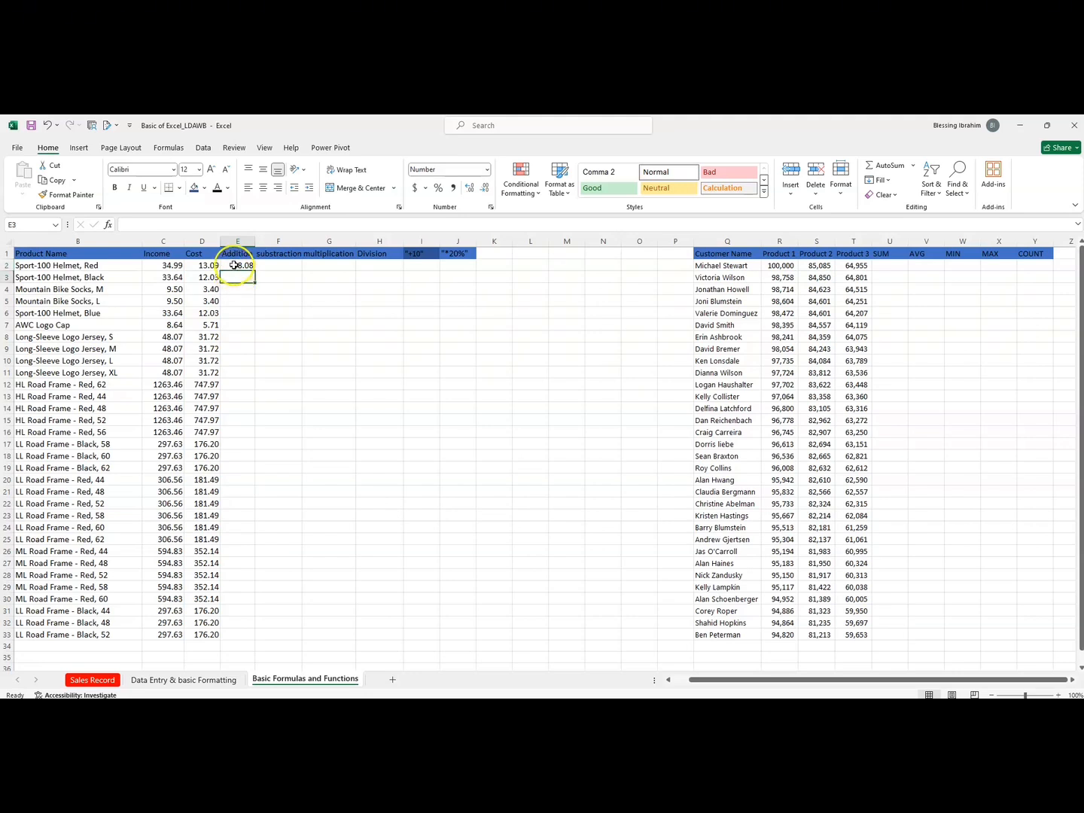
click(234, 265)
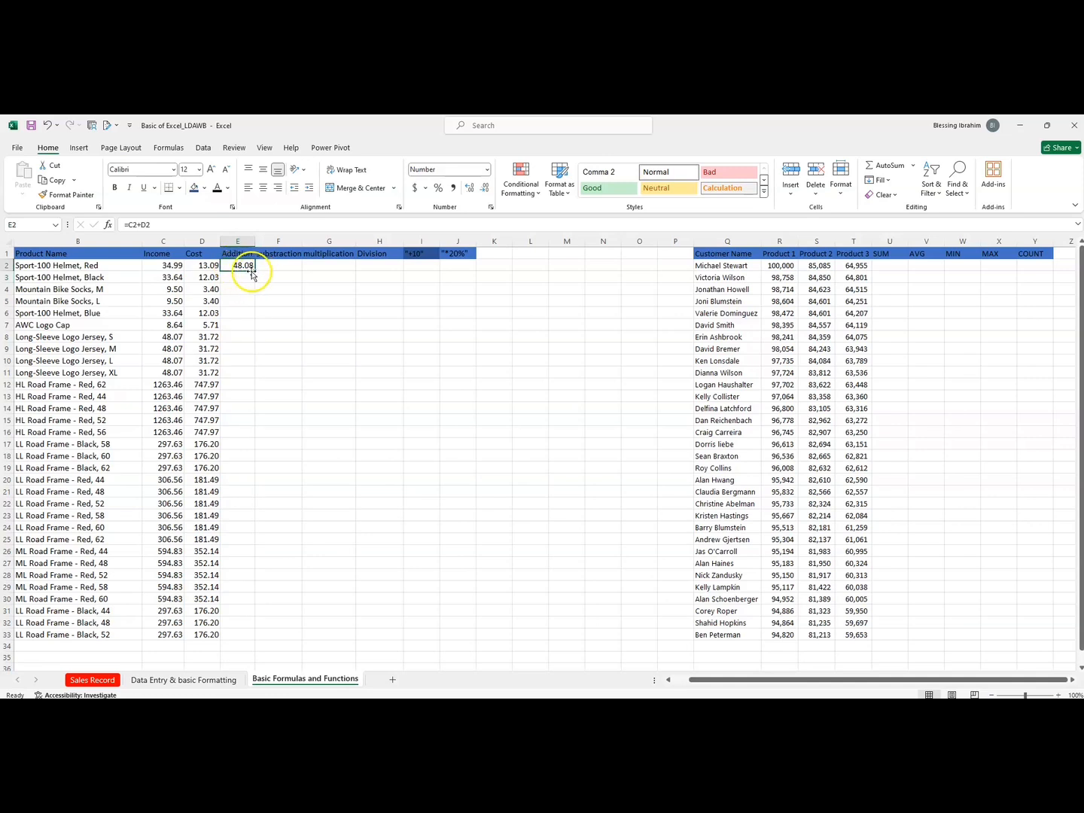
double_click(254, 271)
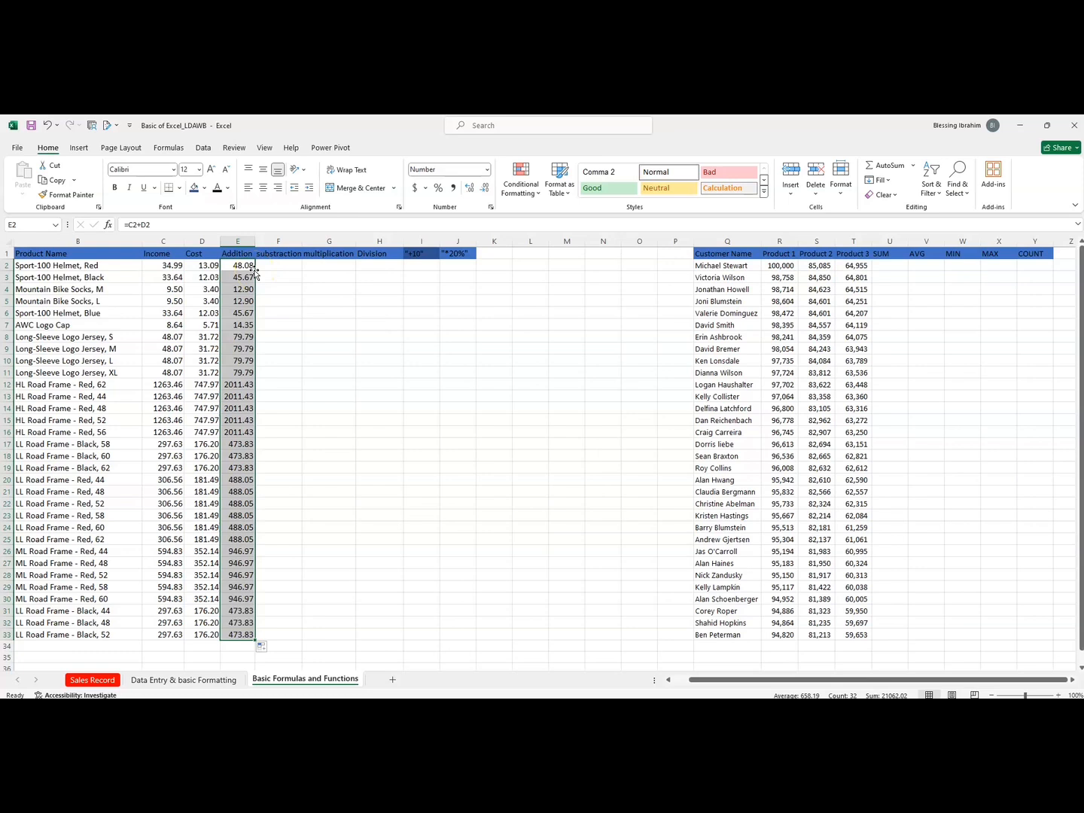
Step: Subtract Cost from Income with =C2-D2 in cell F2 and fill the formula down through row 33
click(269, 265)
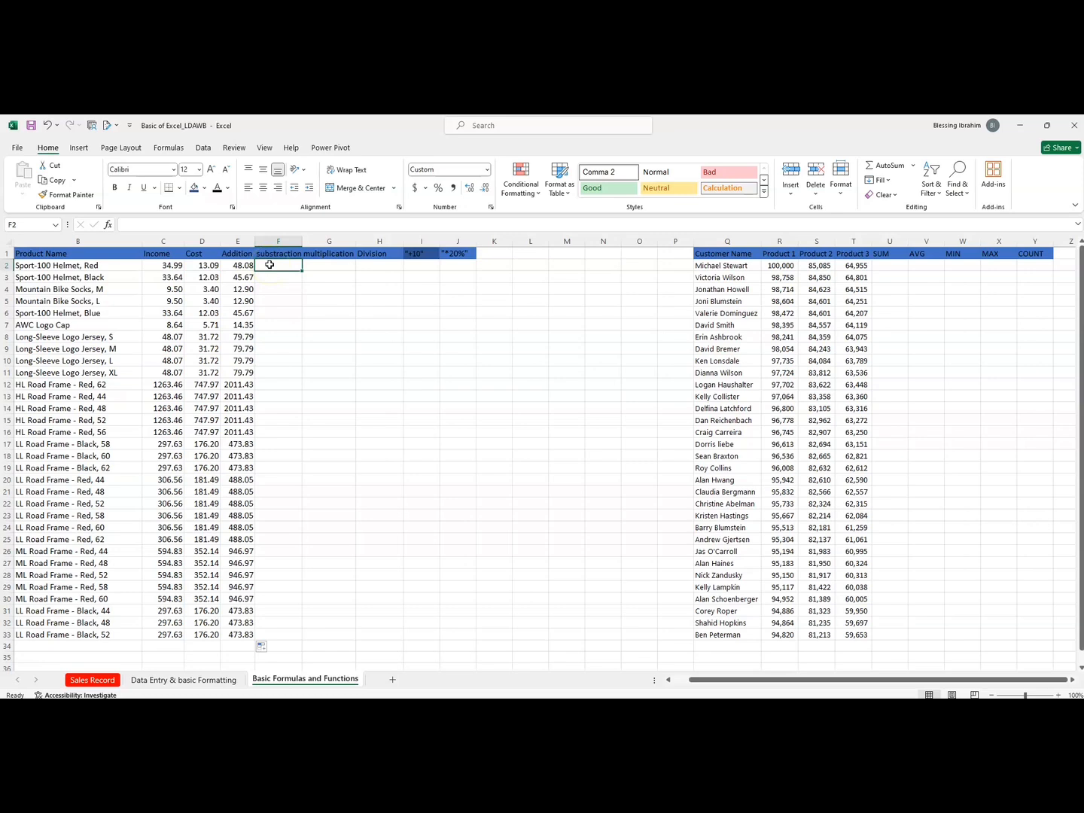
text(=)
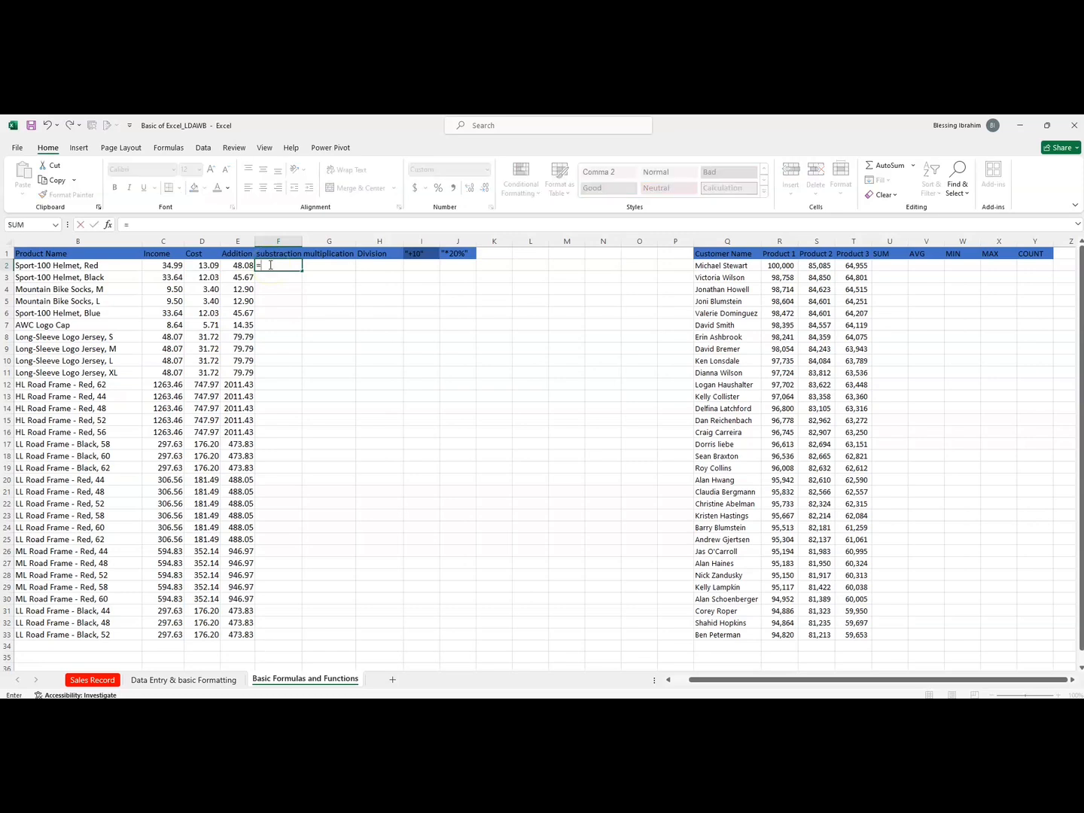
click(175, 267)
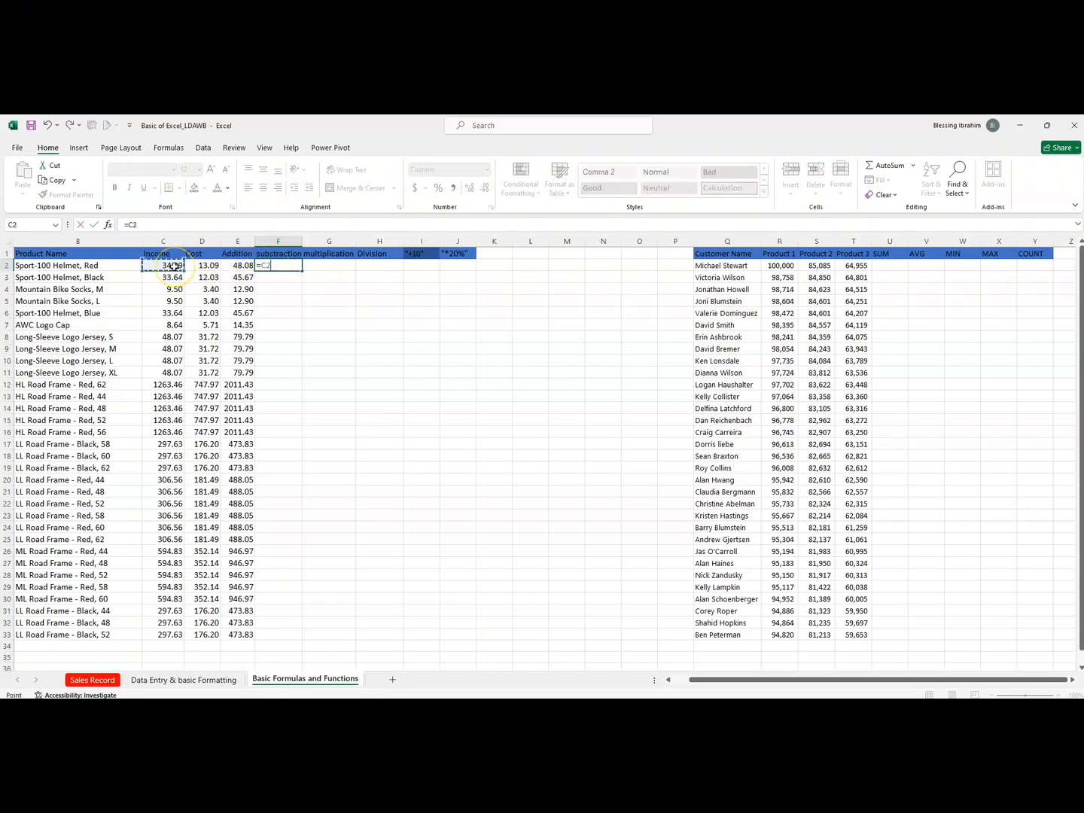
text(-)
click(197, 268)
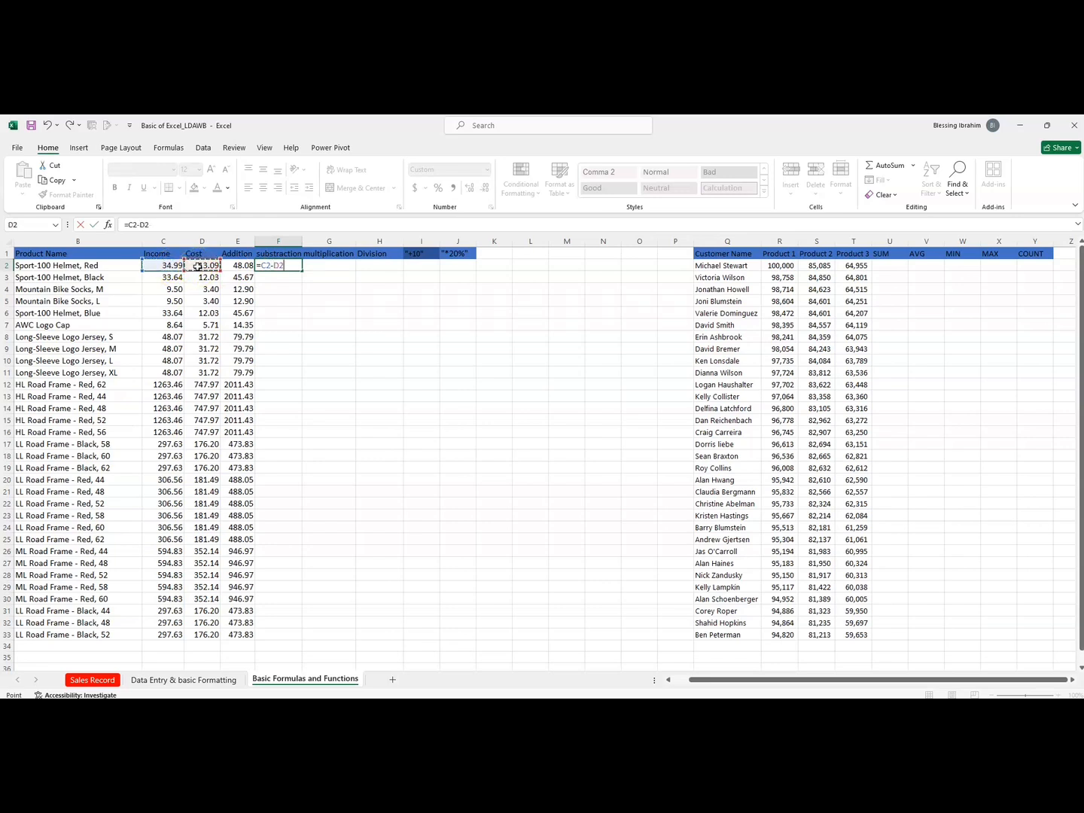
key(Return)
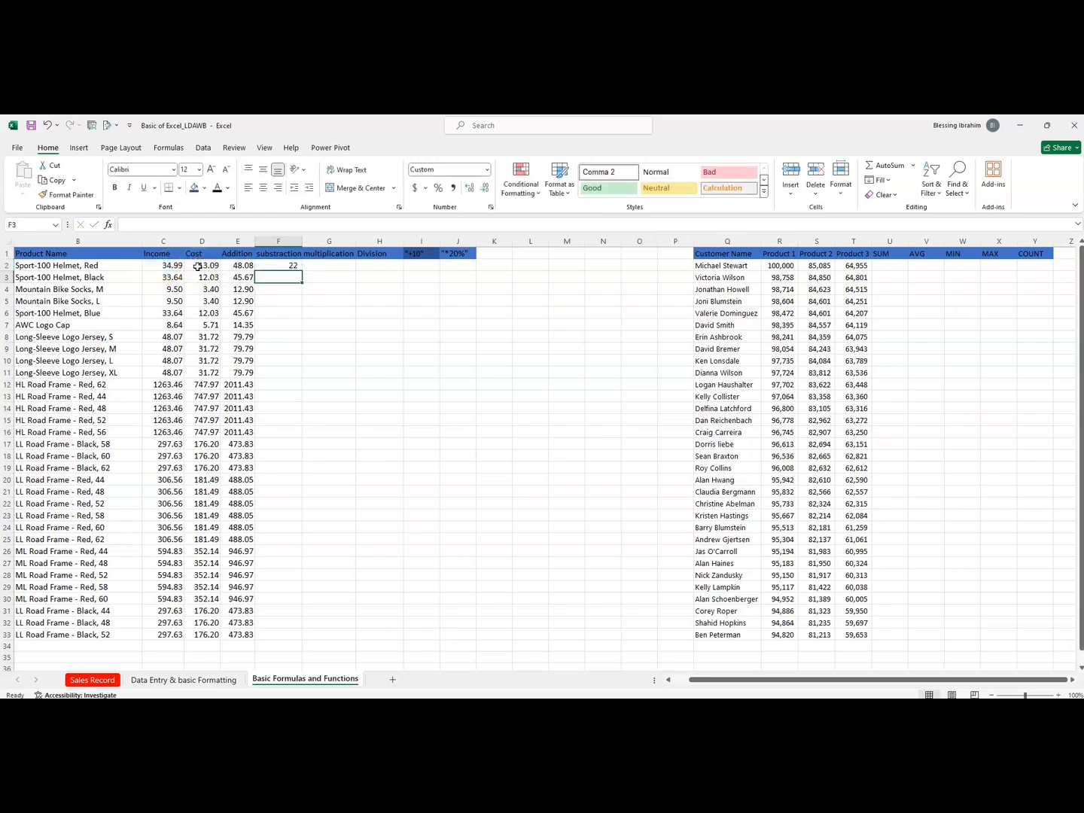
click(286, 266)
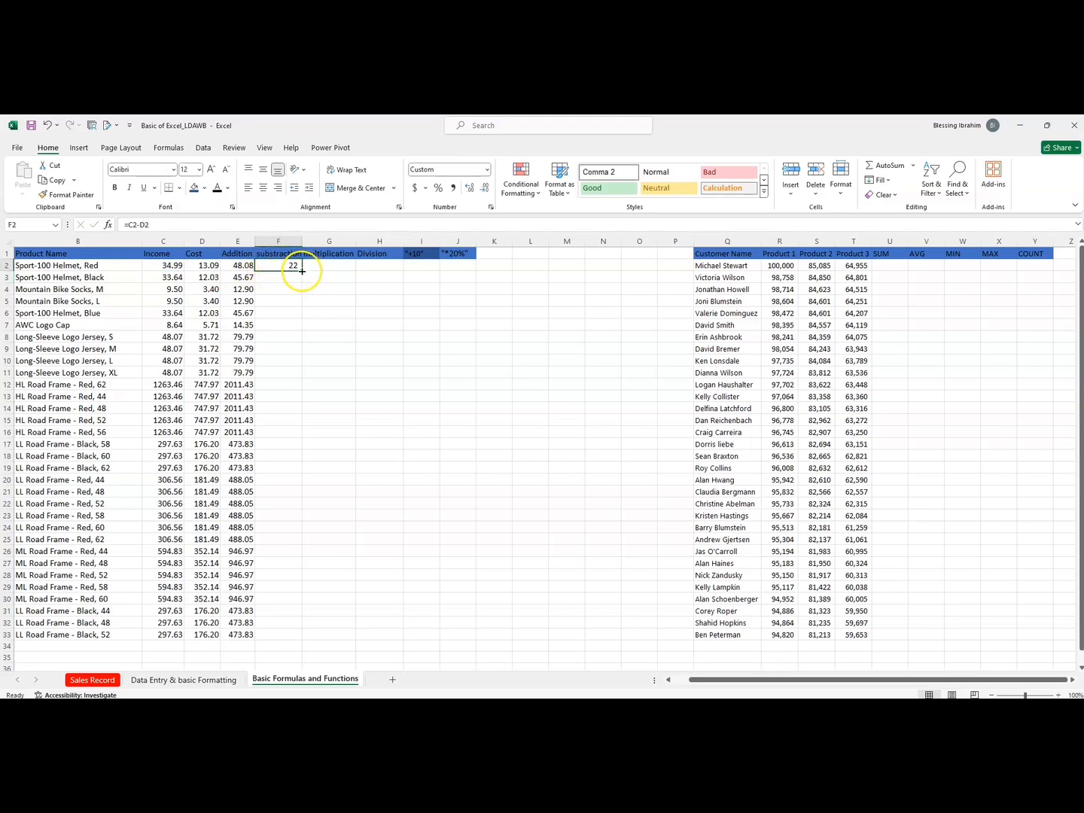
double_click(302, 270)
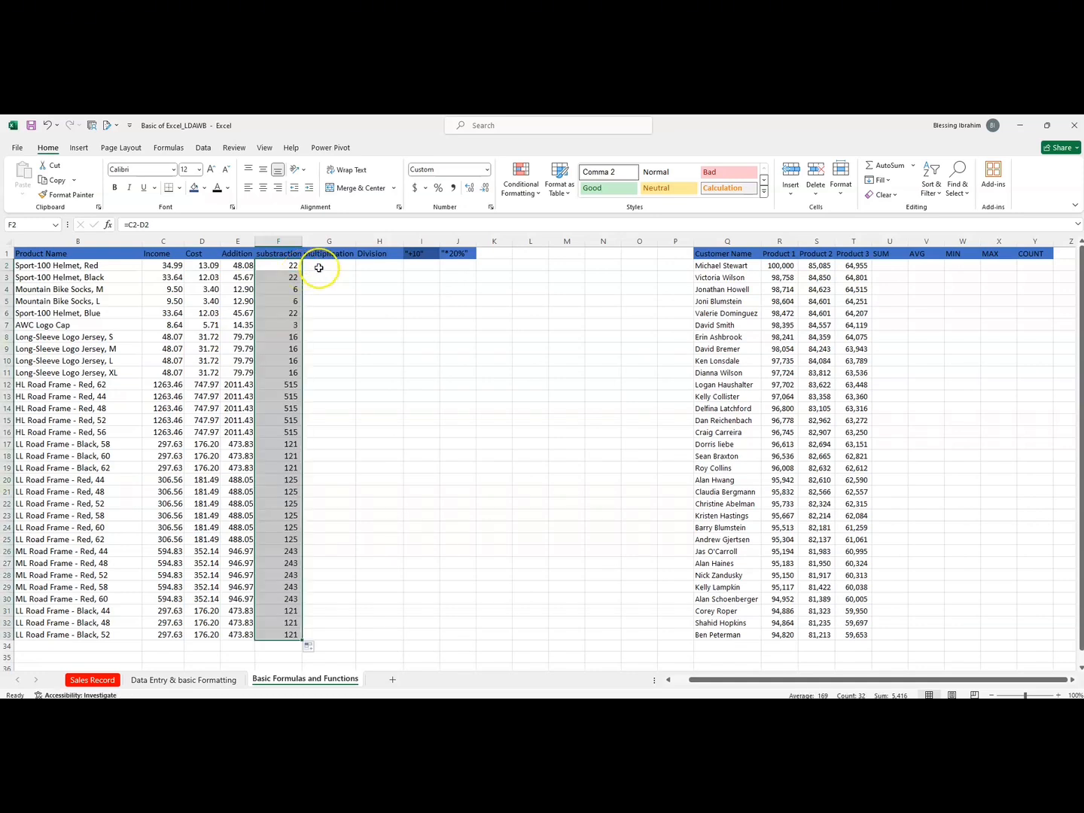
Step: Multiply Income by Cost with =C2*D2 in cell G2 and fill the formula down through row 33
click(318, 268)
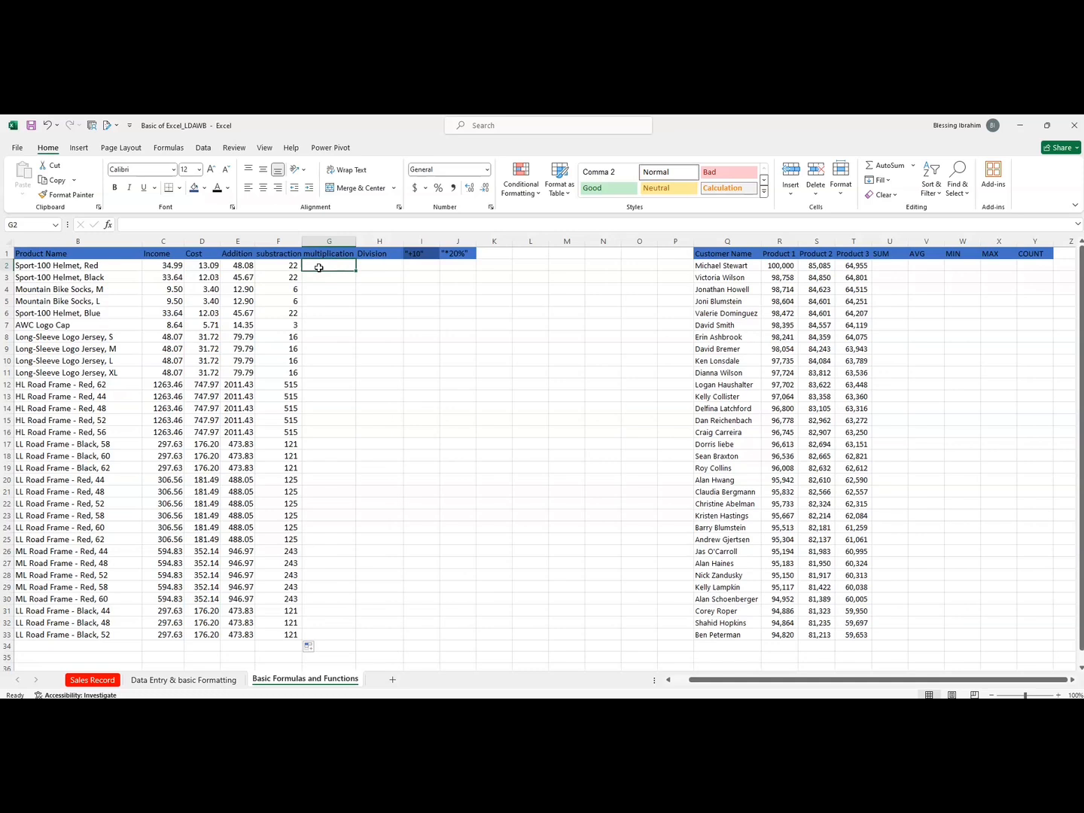
text(=)
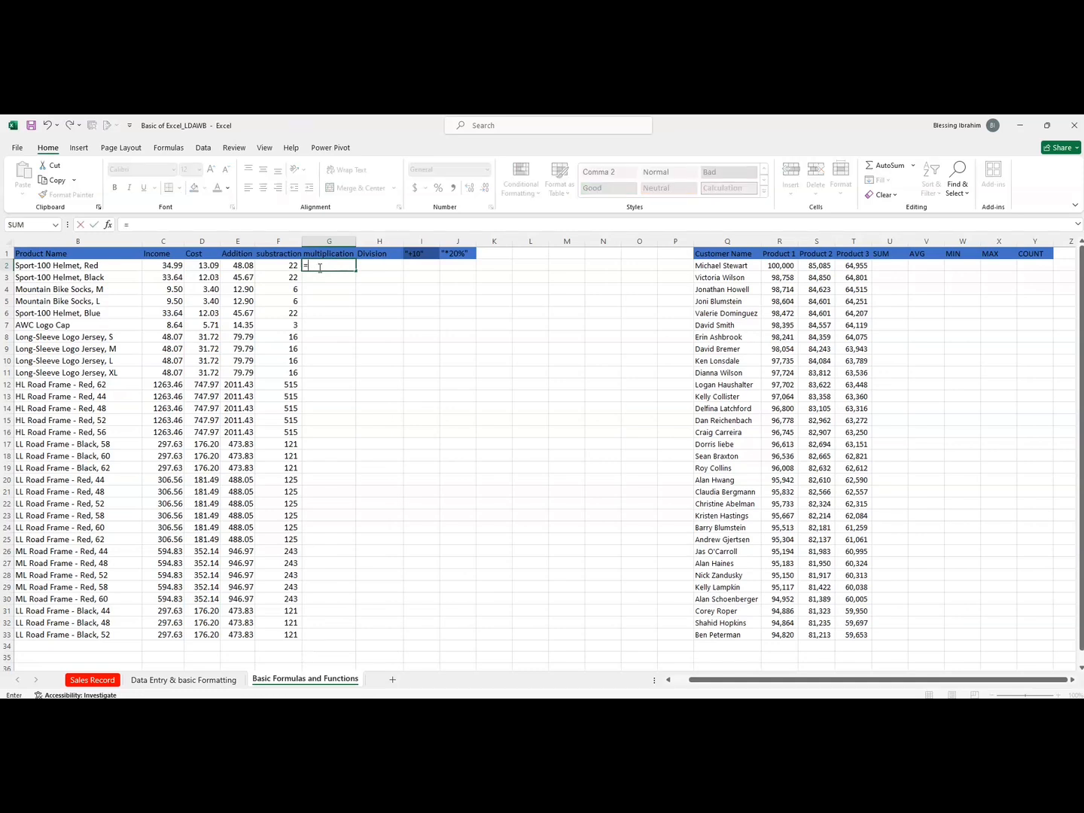
click(173, 267)
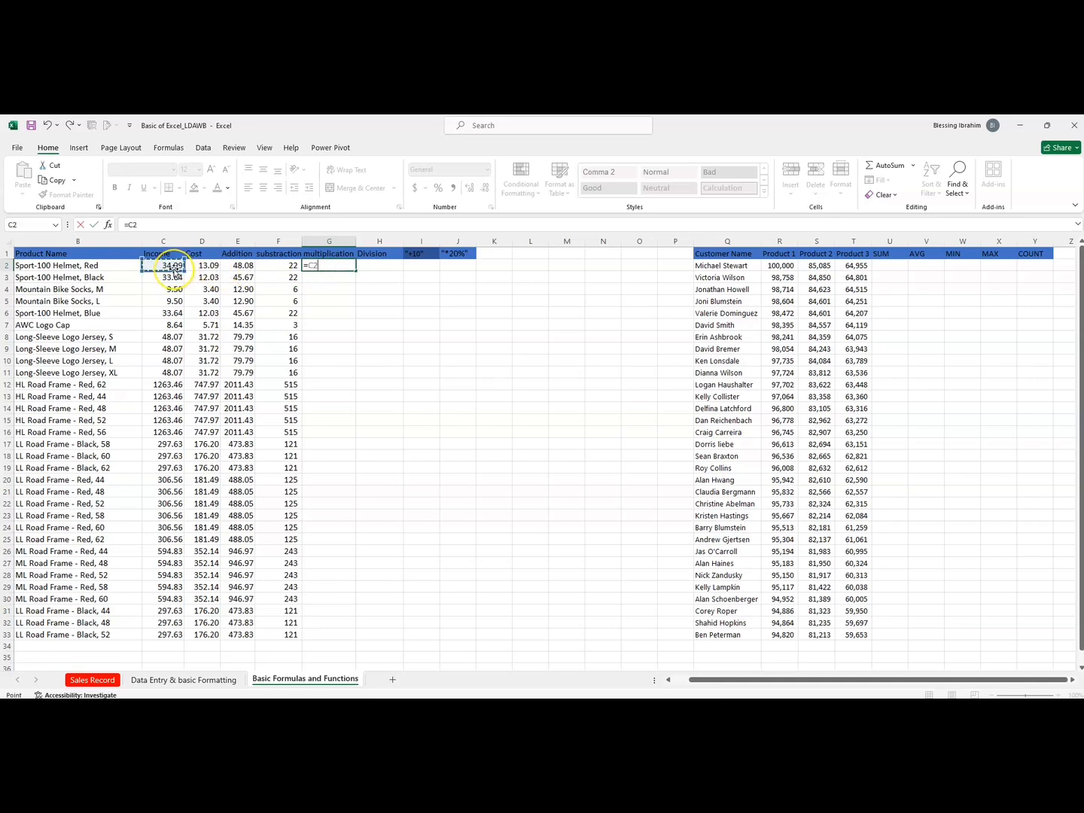
text(*)
click(201, 265)
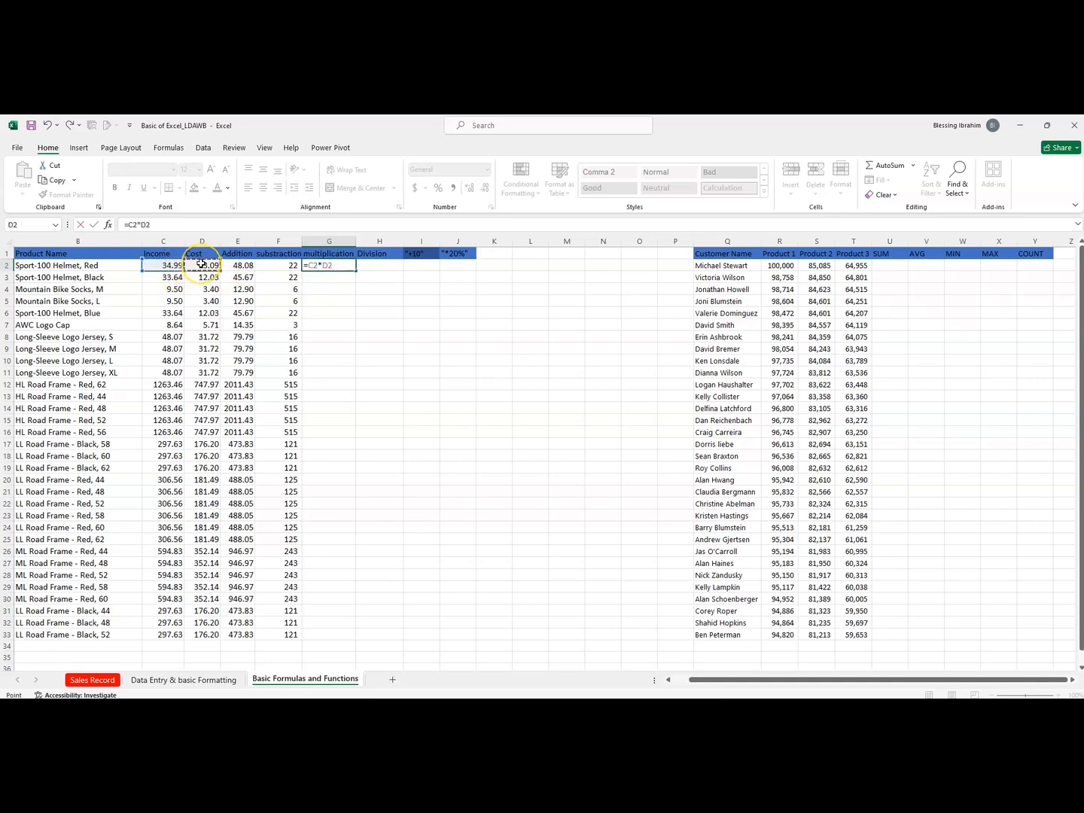
key(Return)
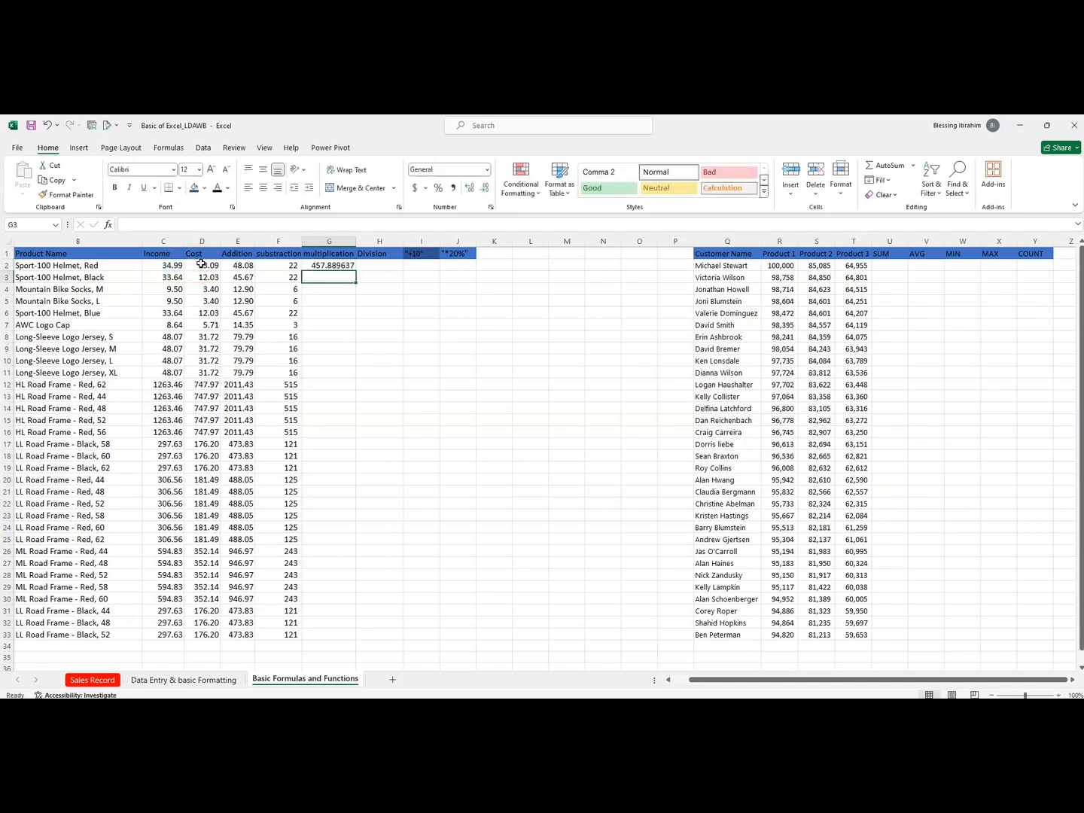
click(319, 268)
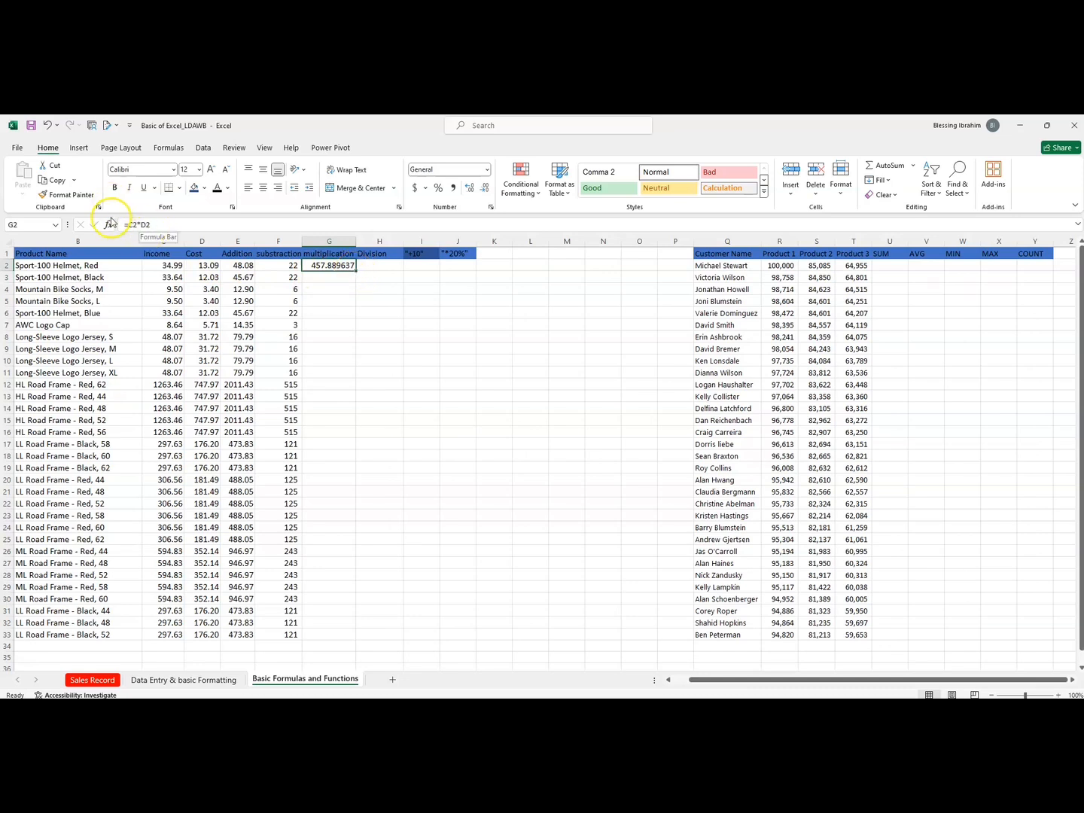
double_click(355, 271)
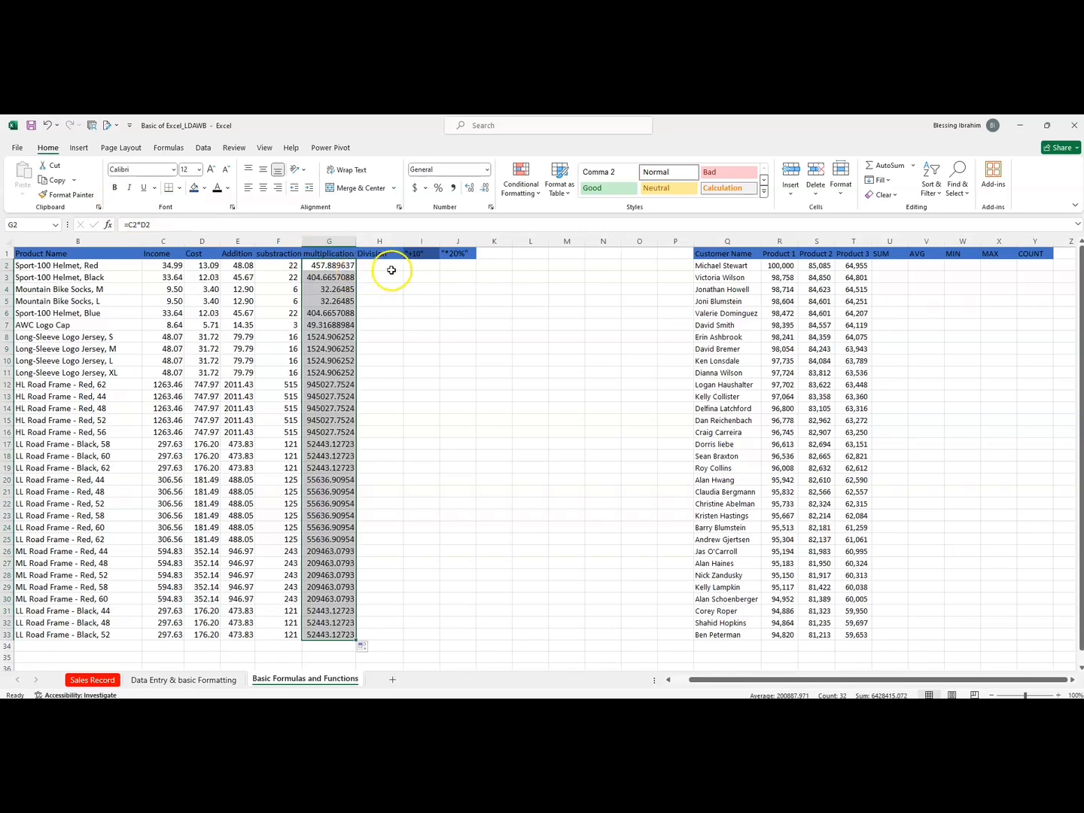
Step: Divide Income by Cost with =C2/D2 in cell H2 and fill the formula down through row 33
click(391, 266)
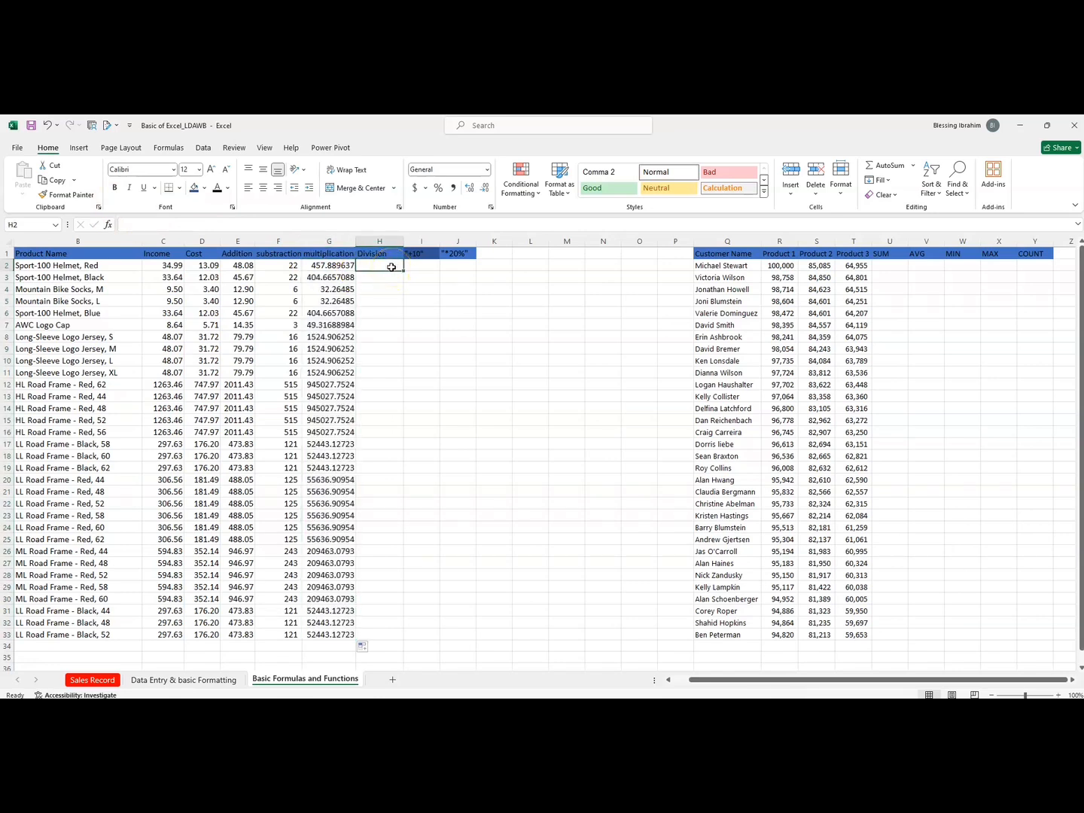
text(=)
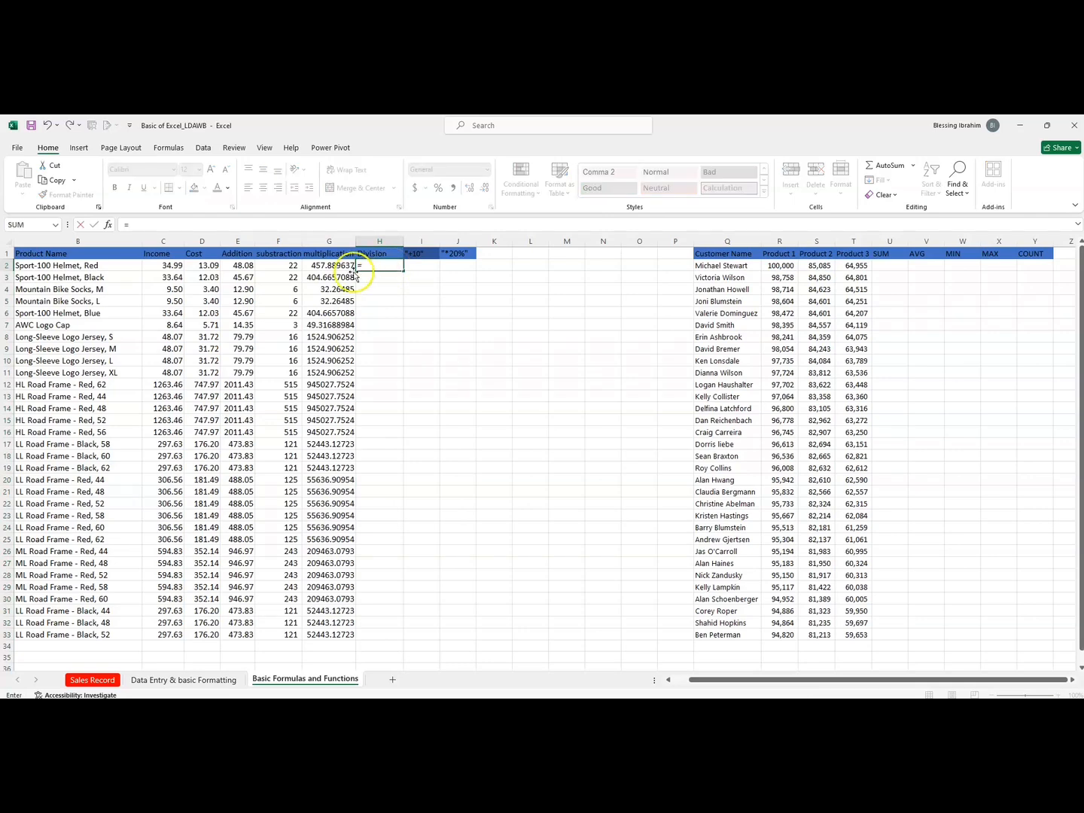
click(152, 271)
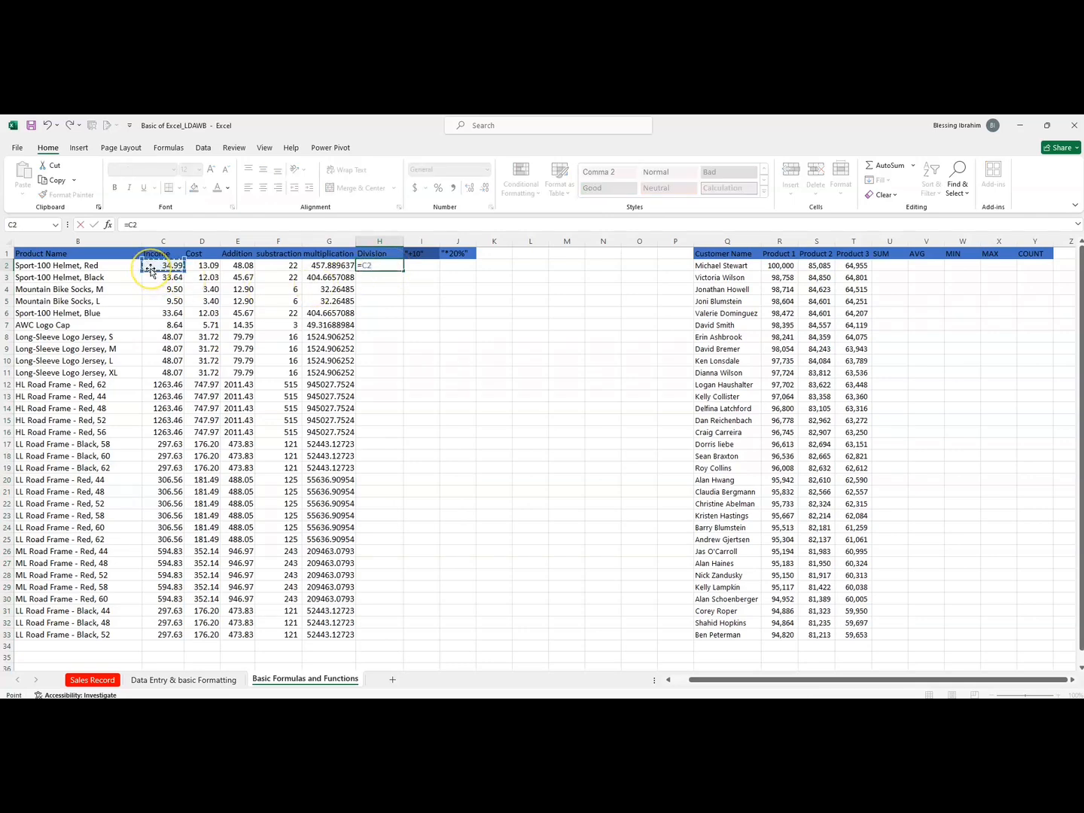
text(/)
click(197, 264)
key(Return)
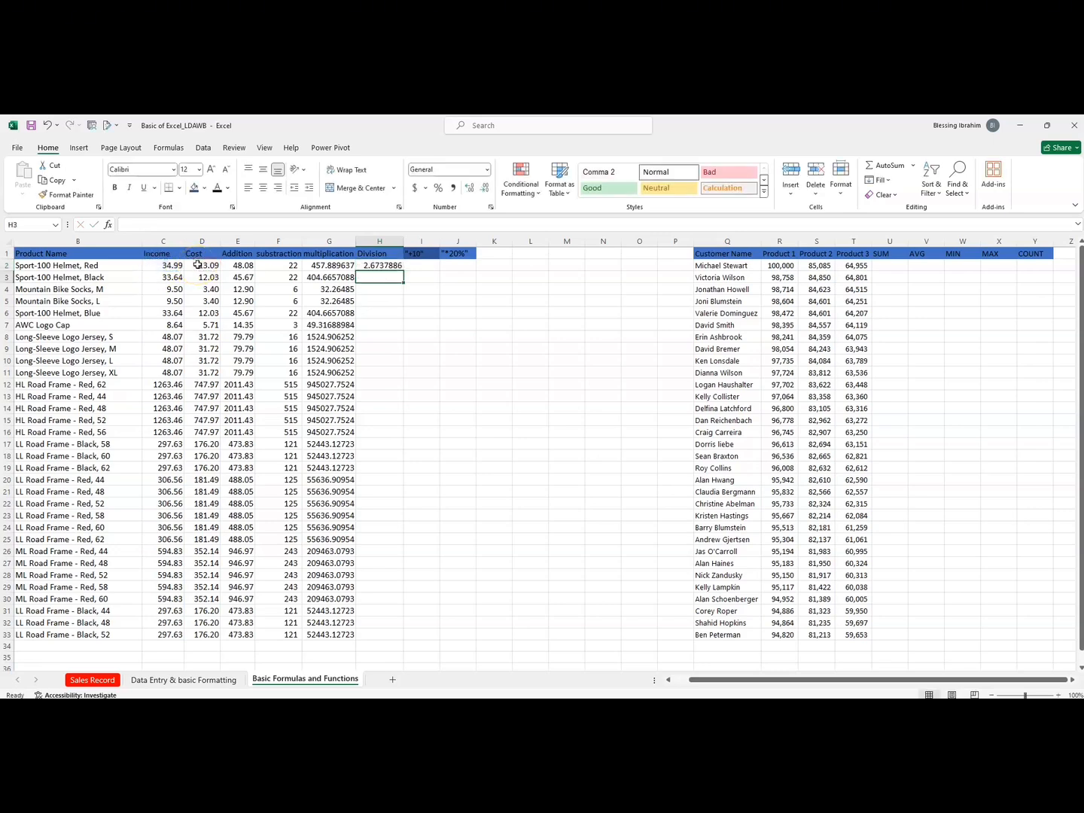
click(377, 265)
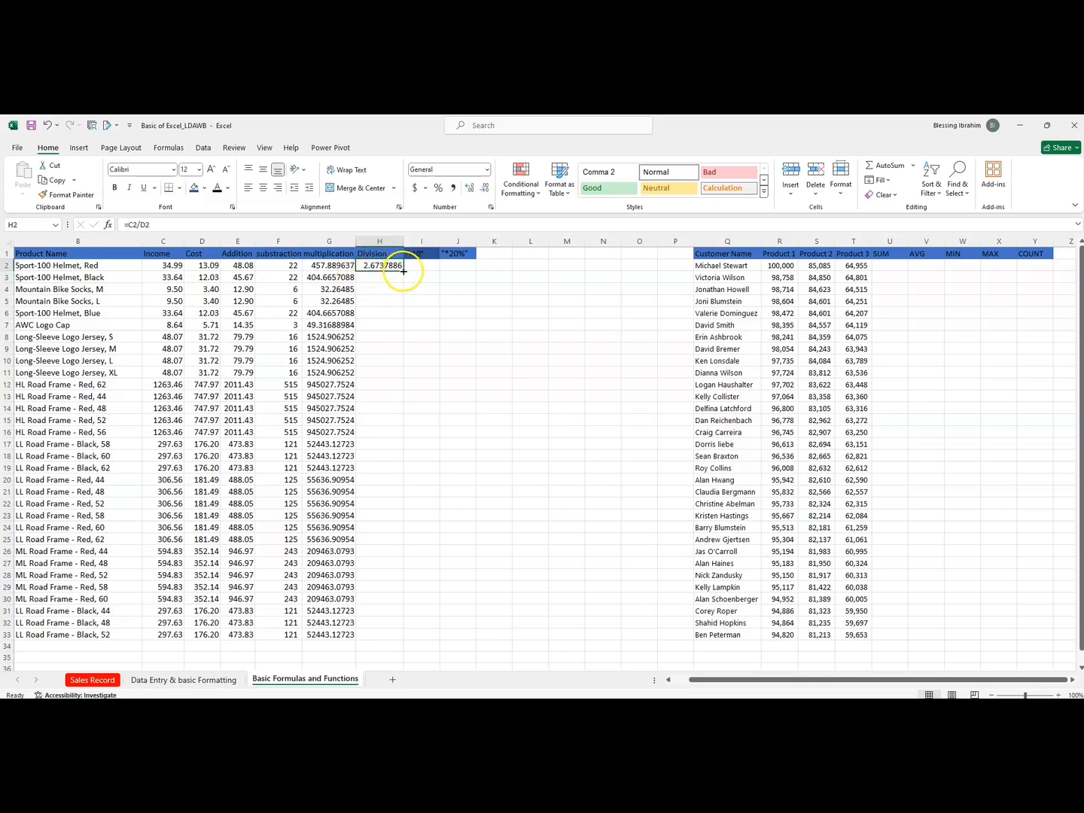
double_click(402, 271)
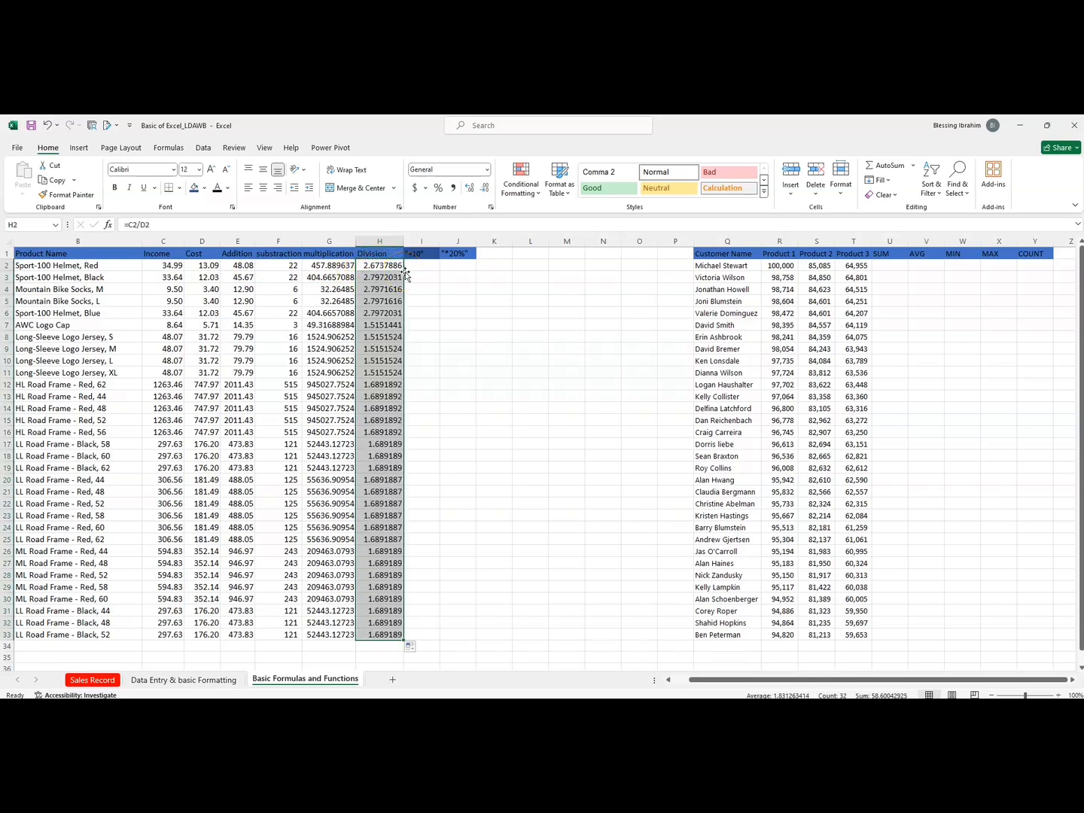
Step: Add 10 to Income with =C2+10 in cell I2 and fill the formula down through row 33
click(423, 266)
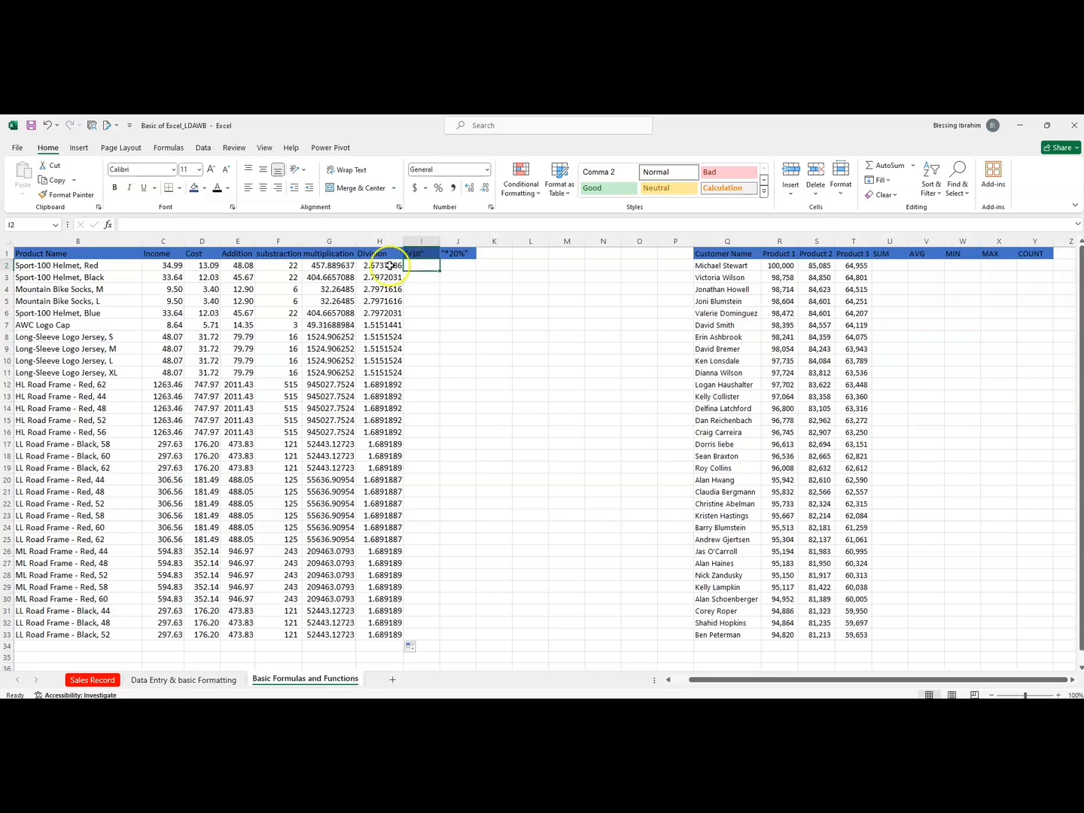
click(331, 266)
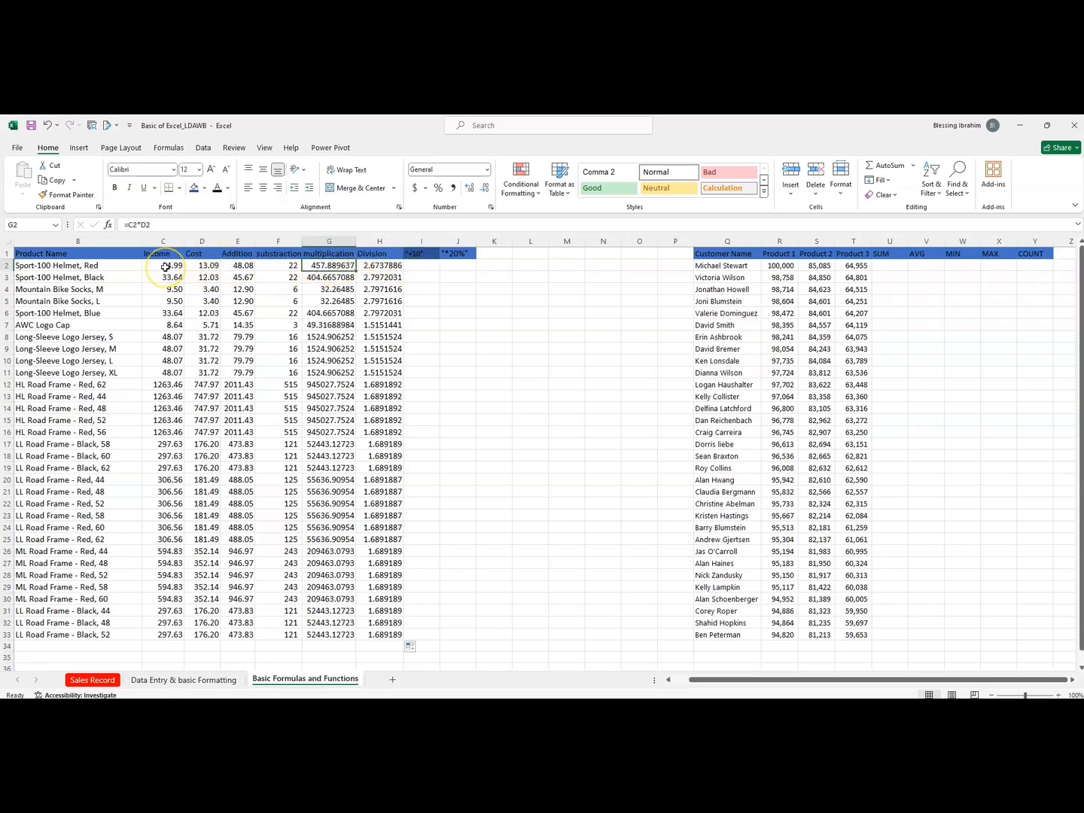
click(415, 268)
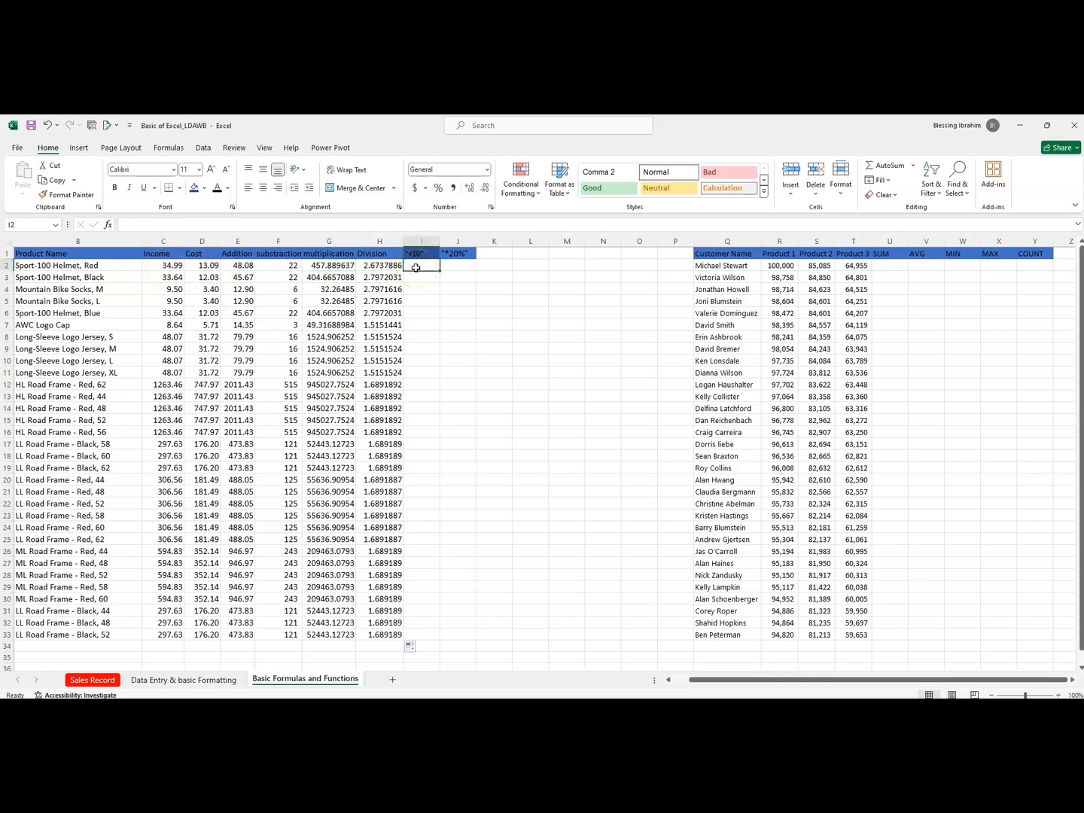
text(=)
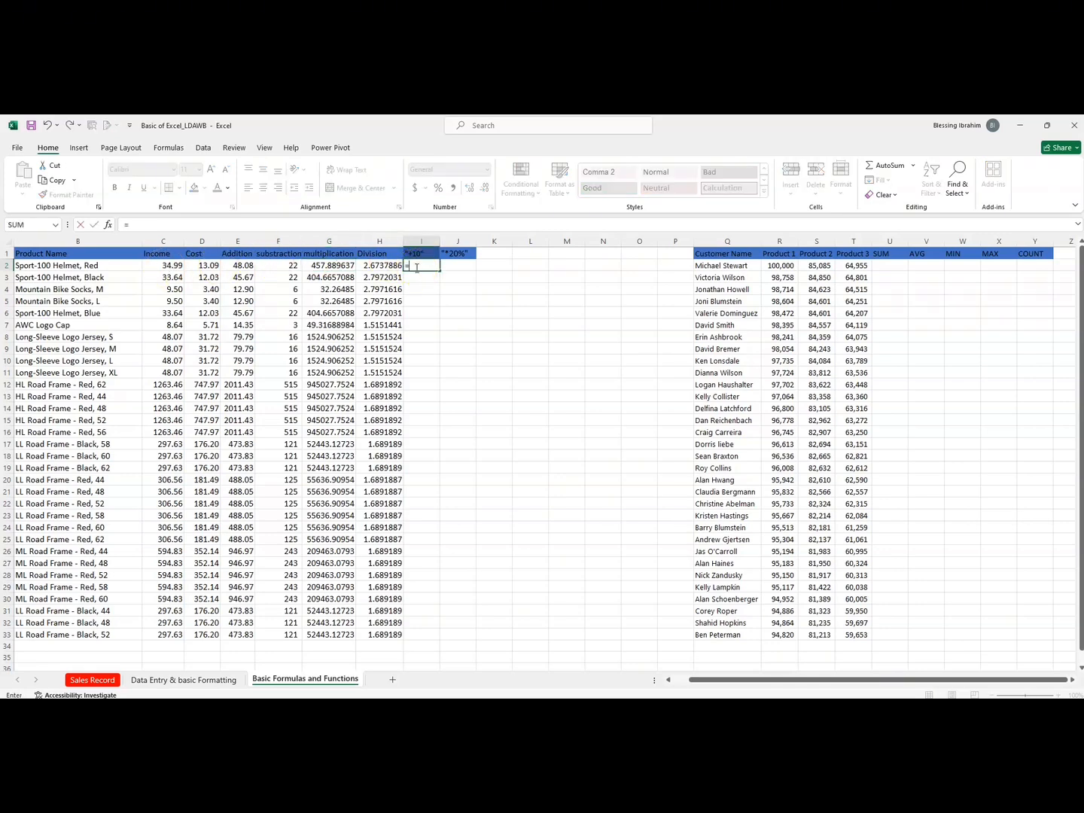
click(170, 265)
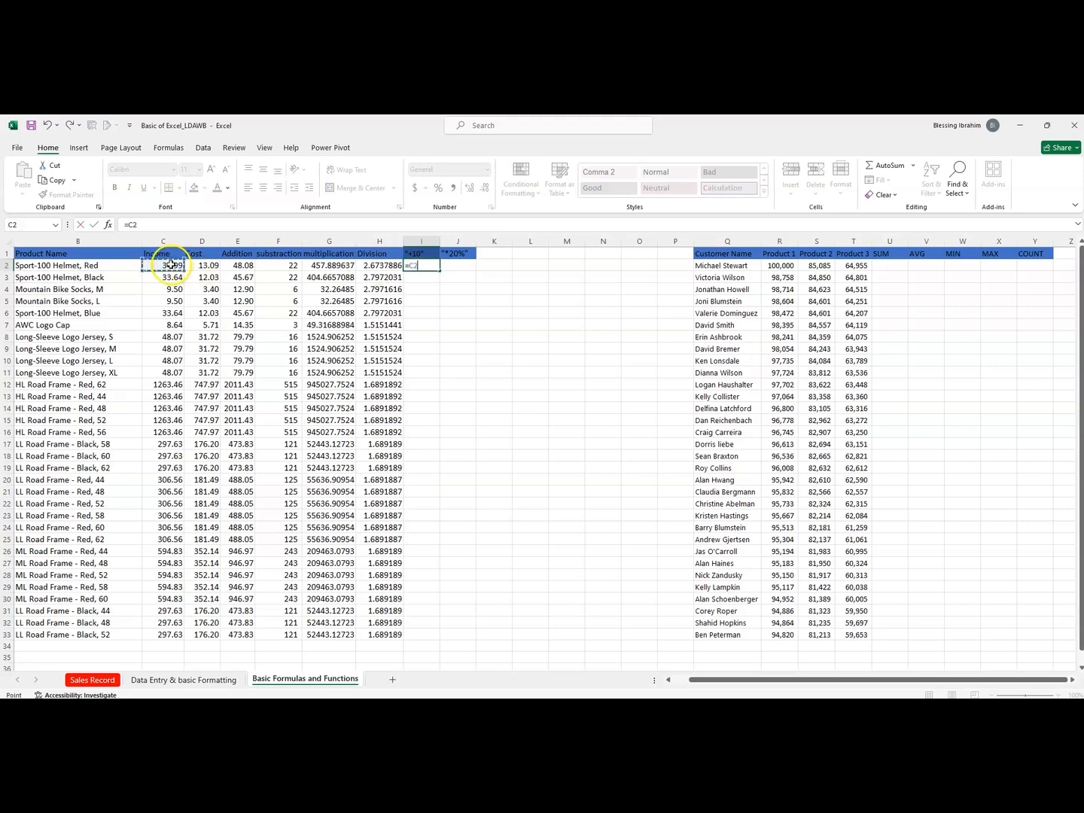
text(+10)
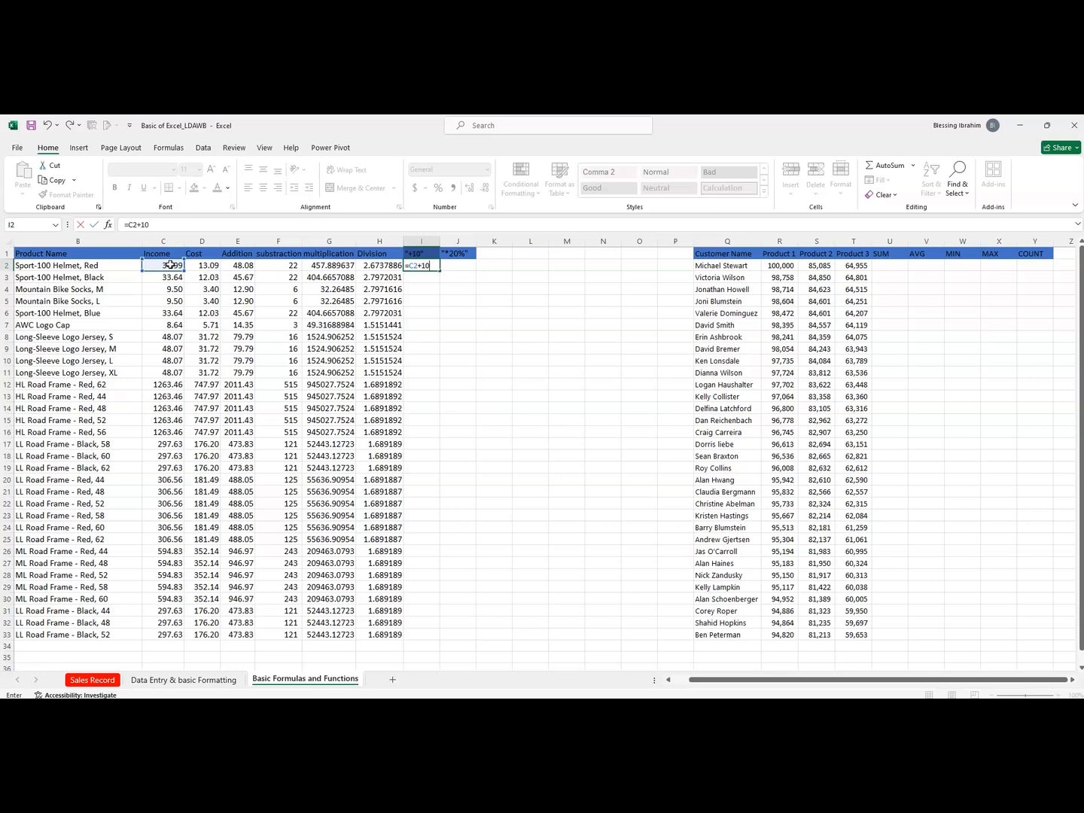
key(Return)
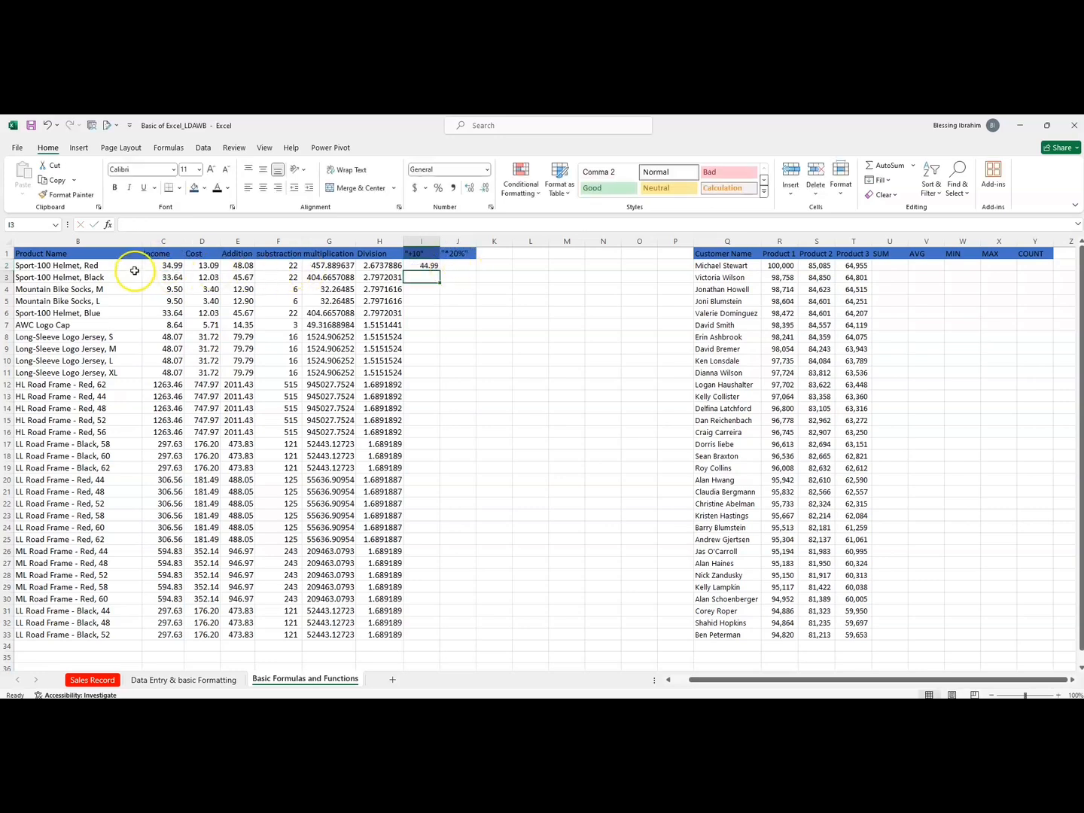
click(152, 266)
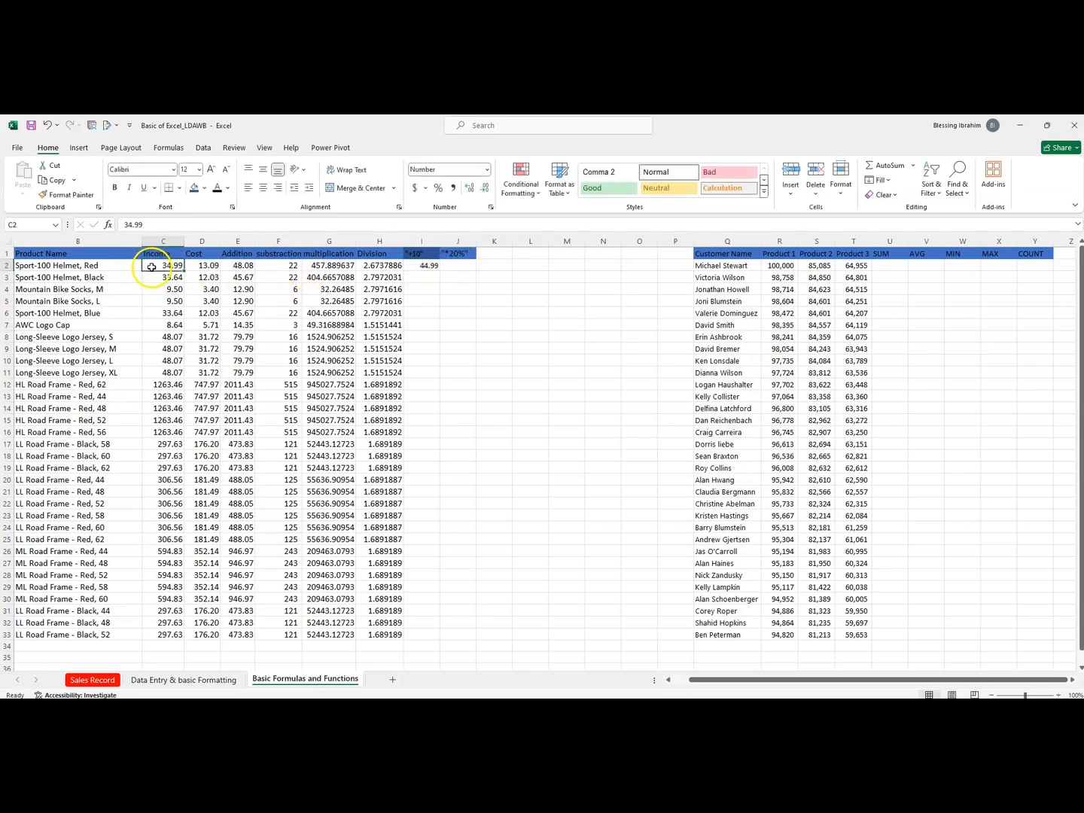
click(426, 268)
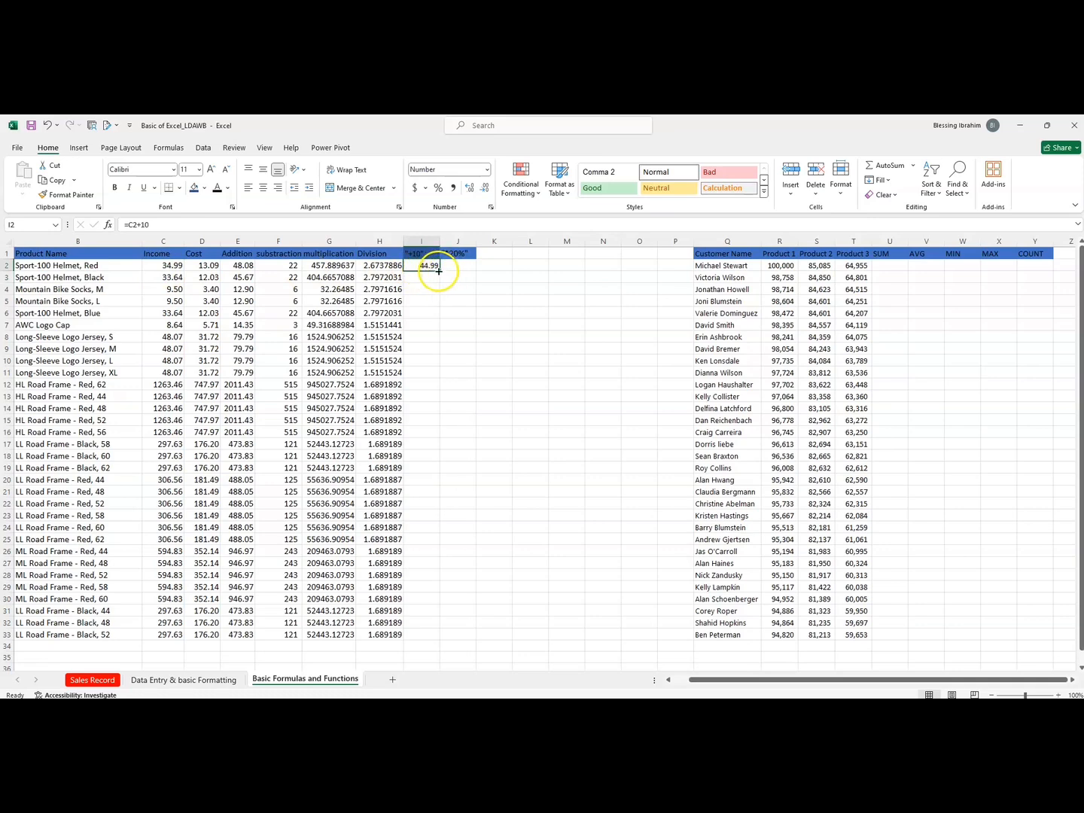
double_click(439, 271)
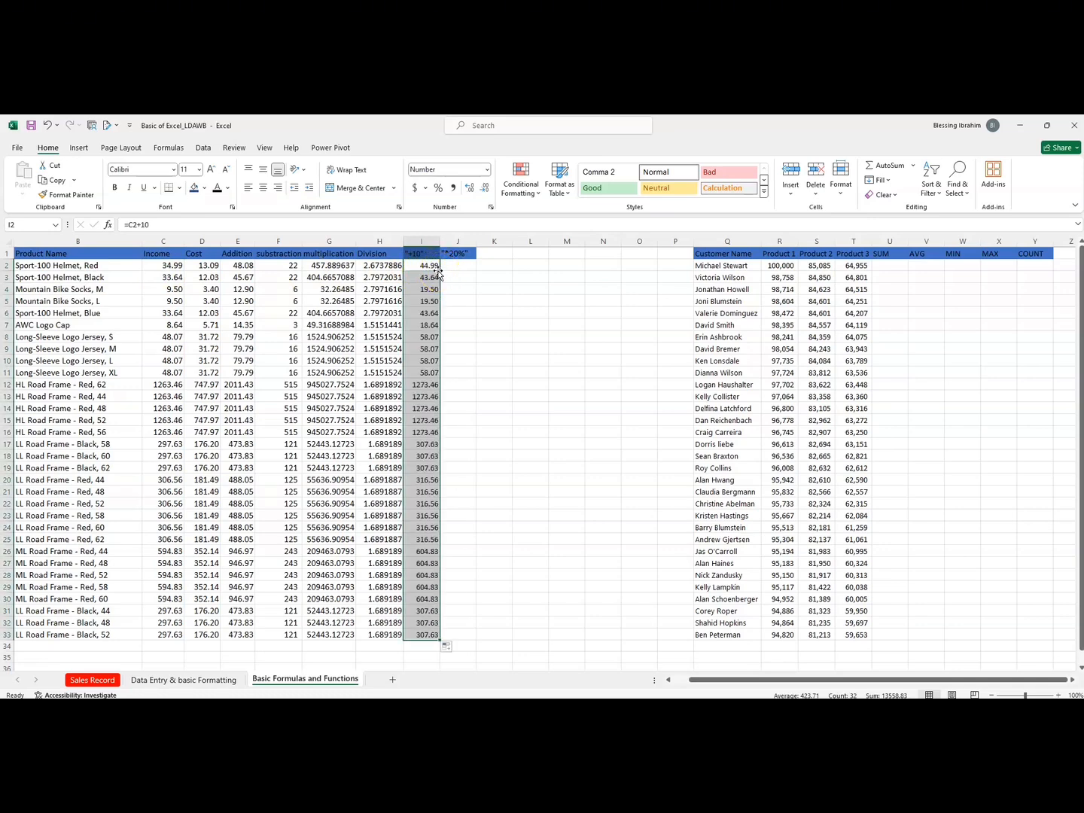
Step: Calculate 20% of Cost with =D2*20% in cell J2 and fill the formula down through row 33
click(451, 267)
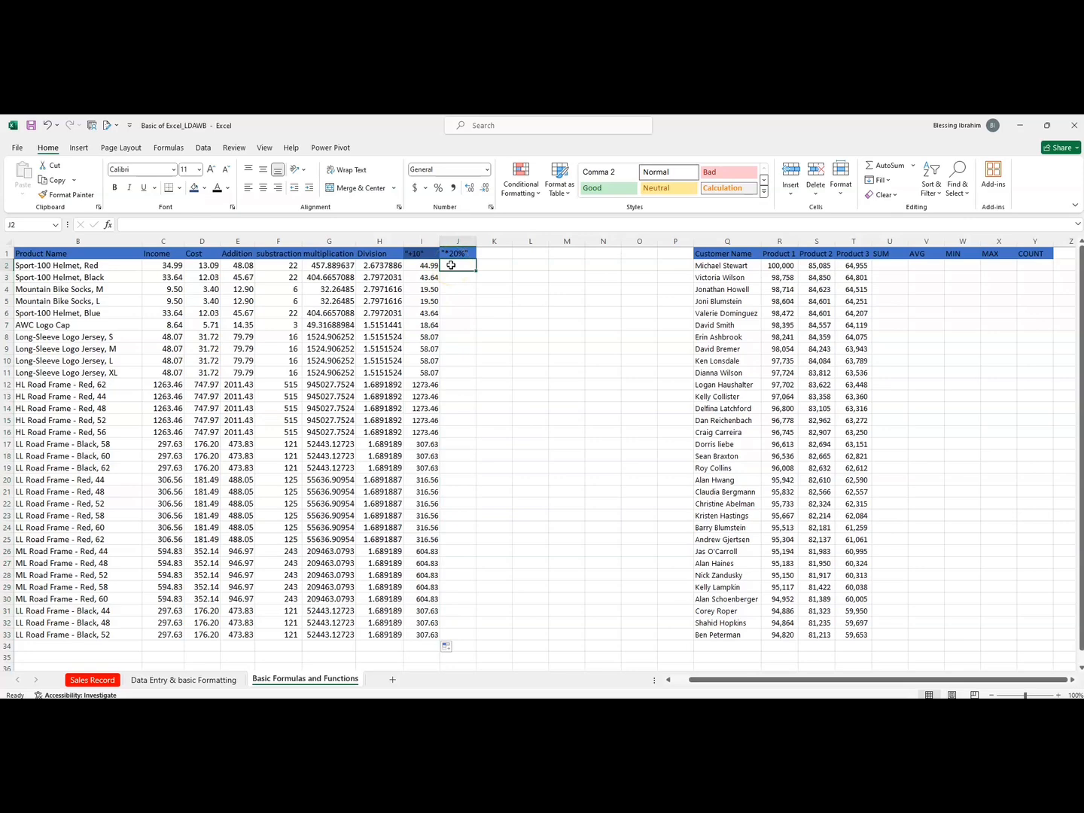
text(=)
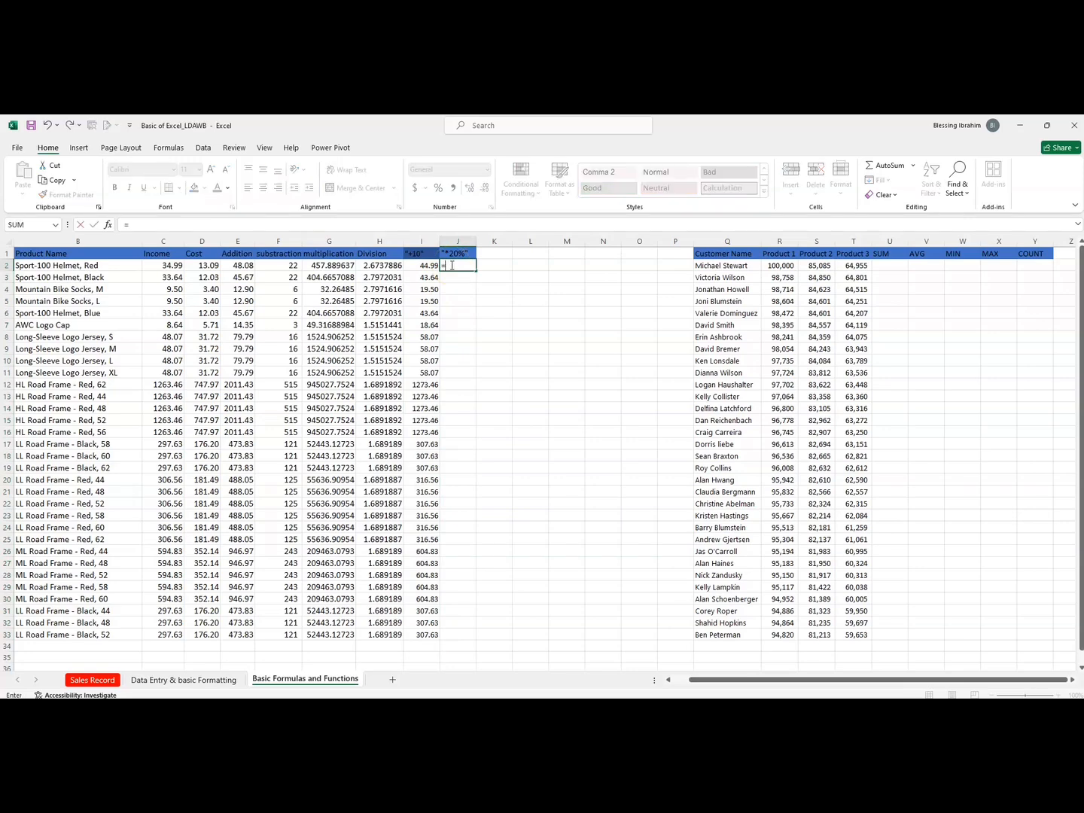
click(210, 267)
text(*2)
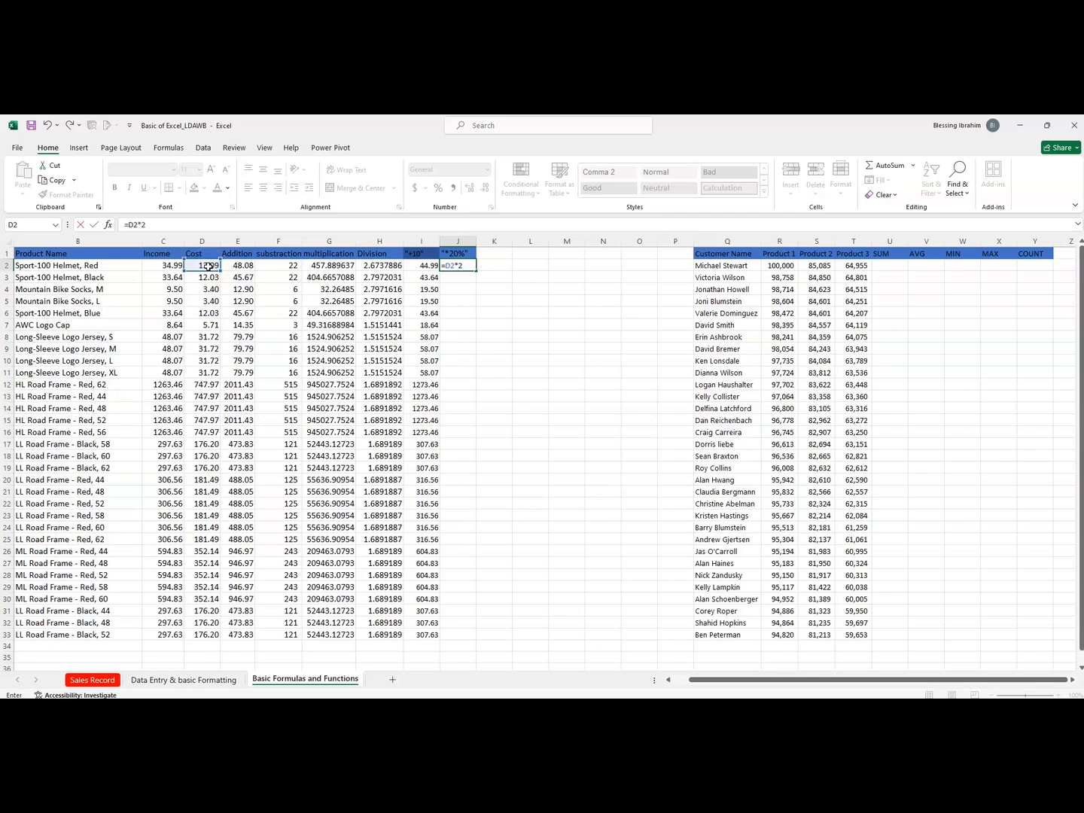
text(0%)
key(Return)
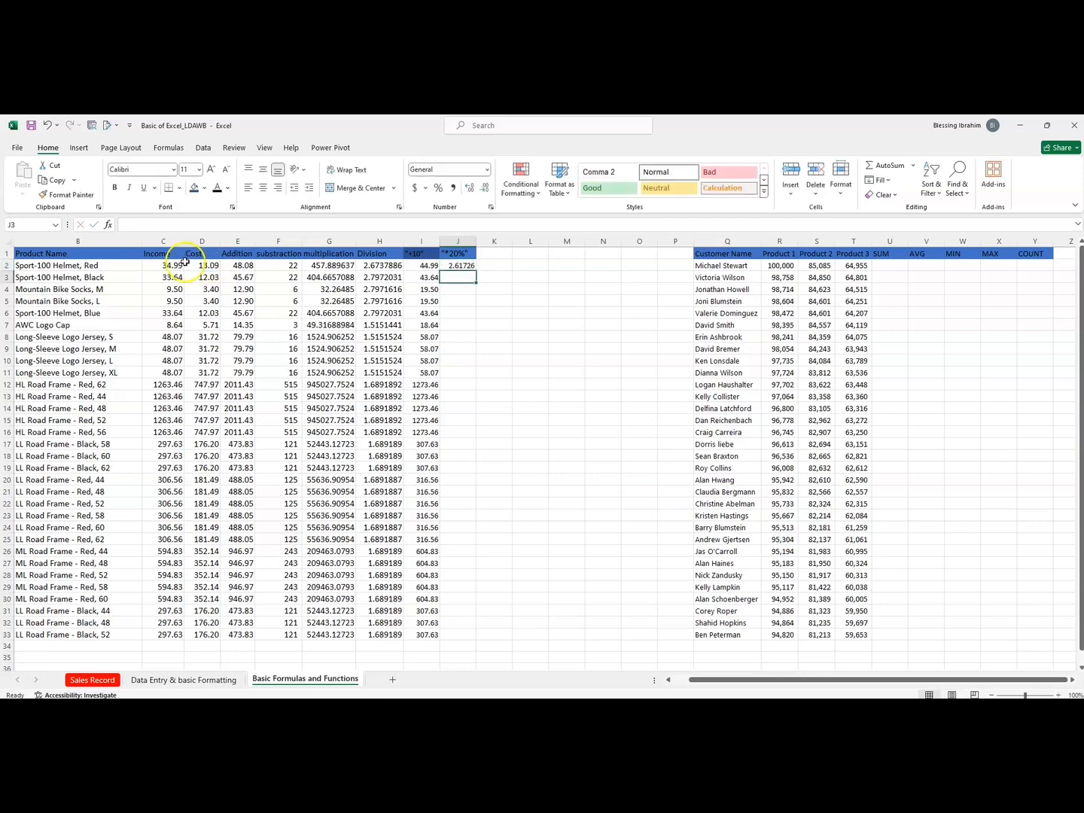
click(456, 266)
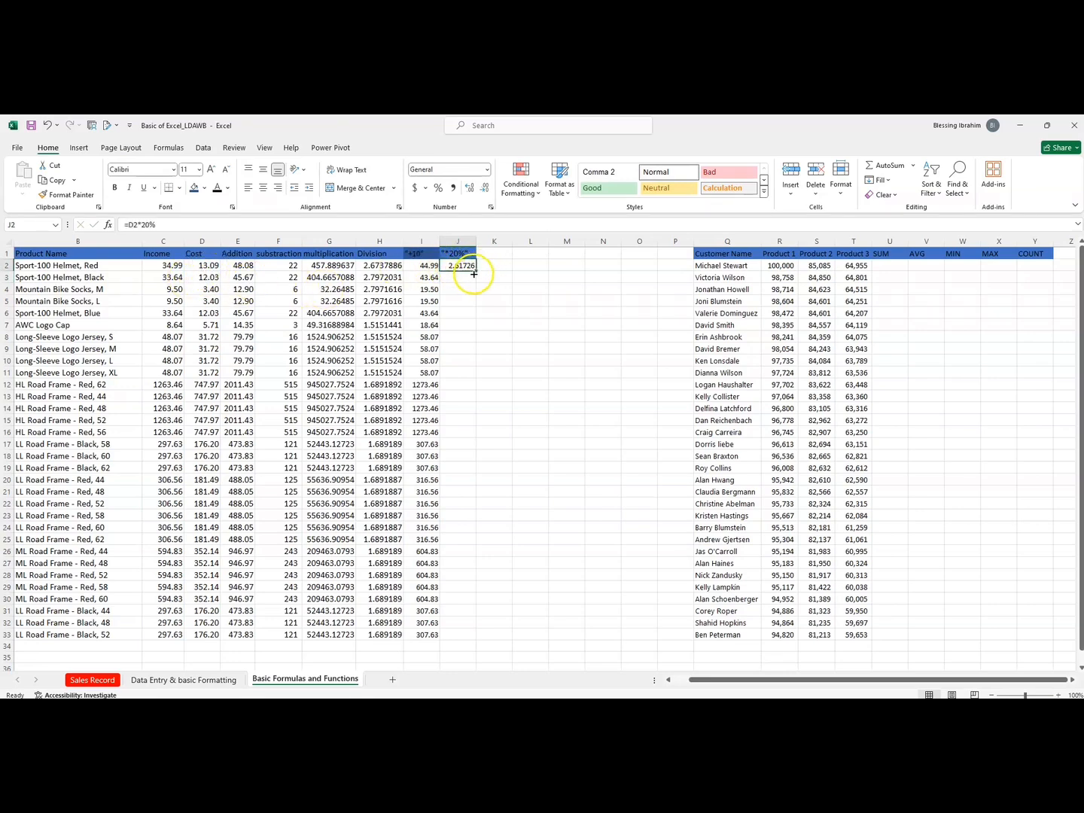
double_click(475, 270)
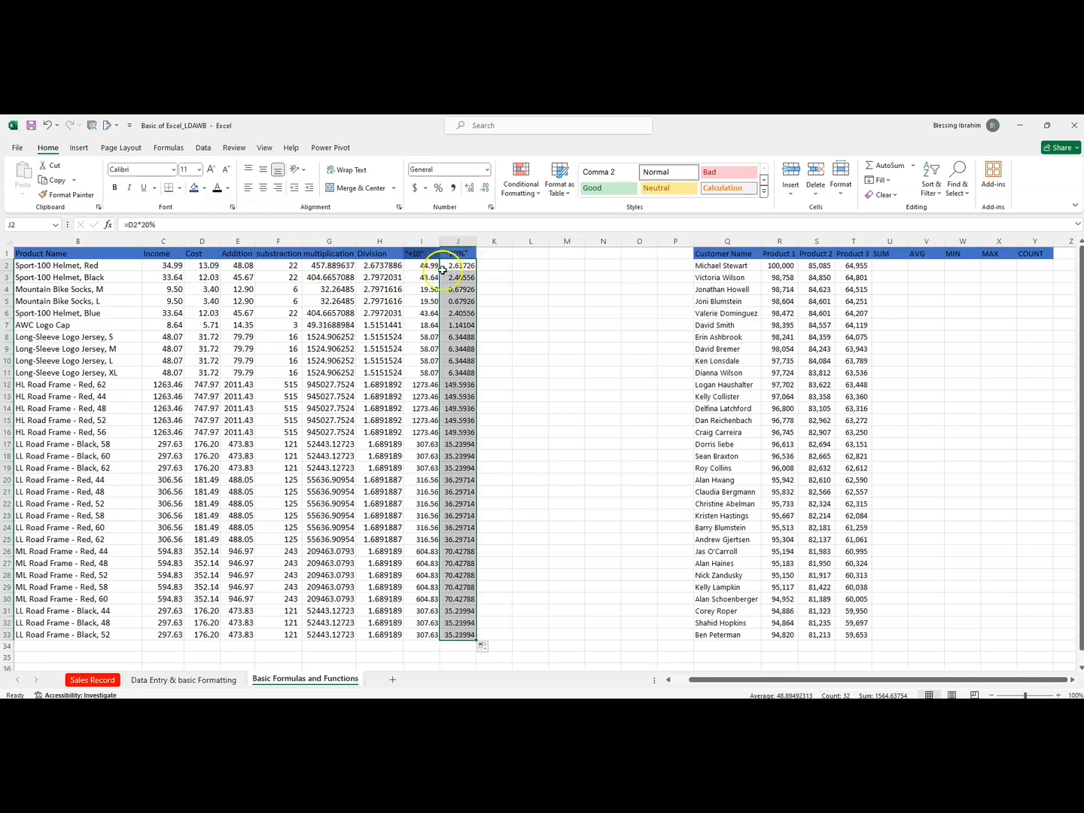
Step: Review the formulas in G2 and I2 and the first customer's Product 1 to Product 3 values in R2:T2
drag(322, 265, 323, 277)
click(322, 265)
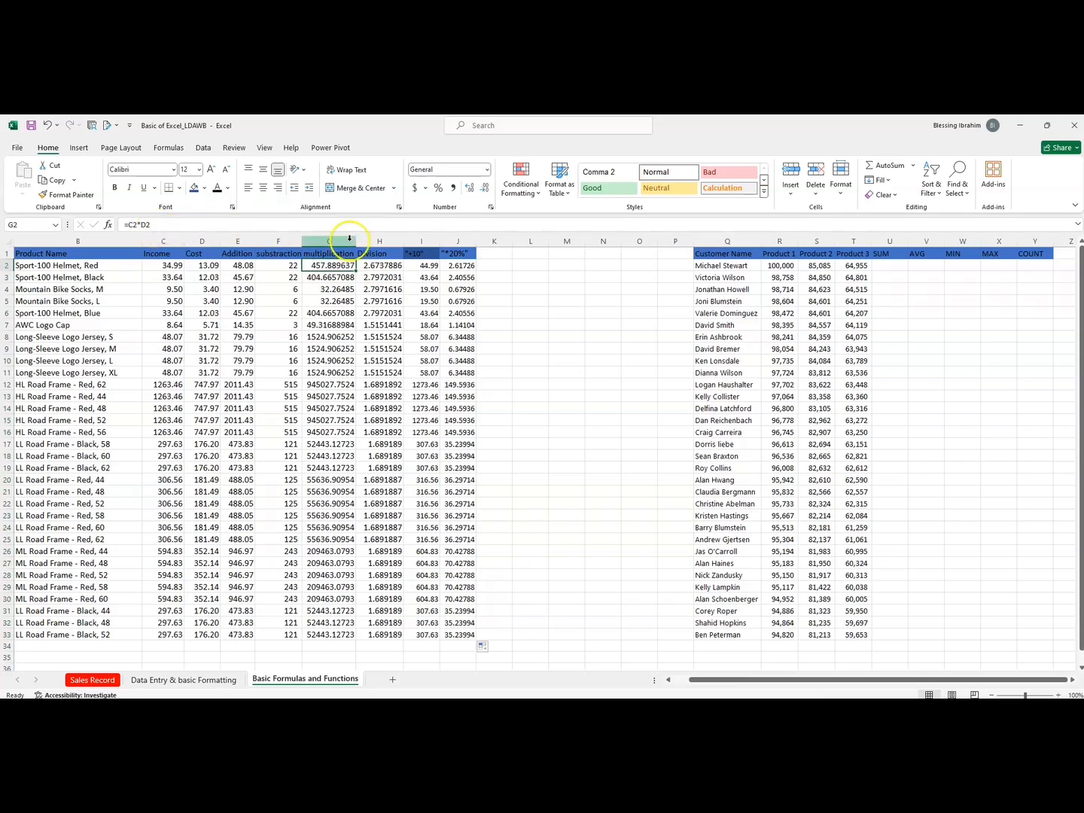
click(422, 265)
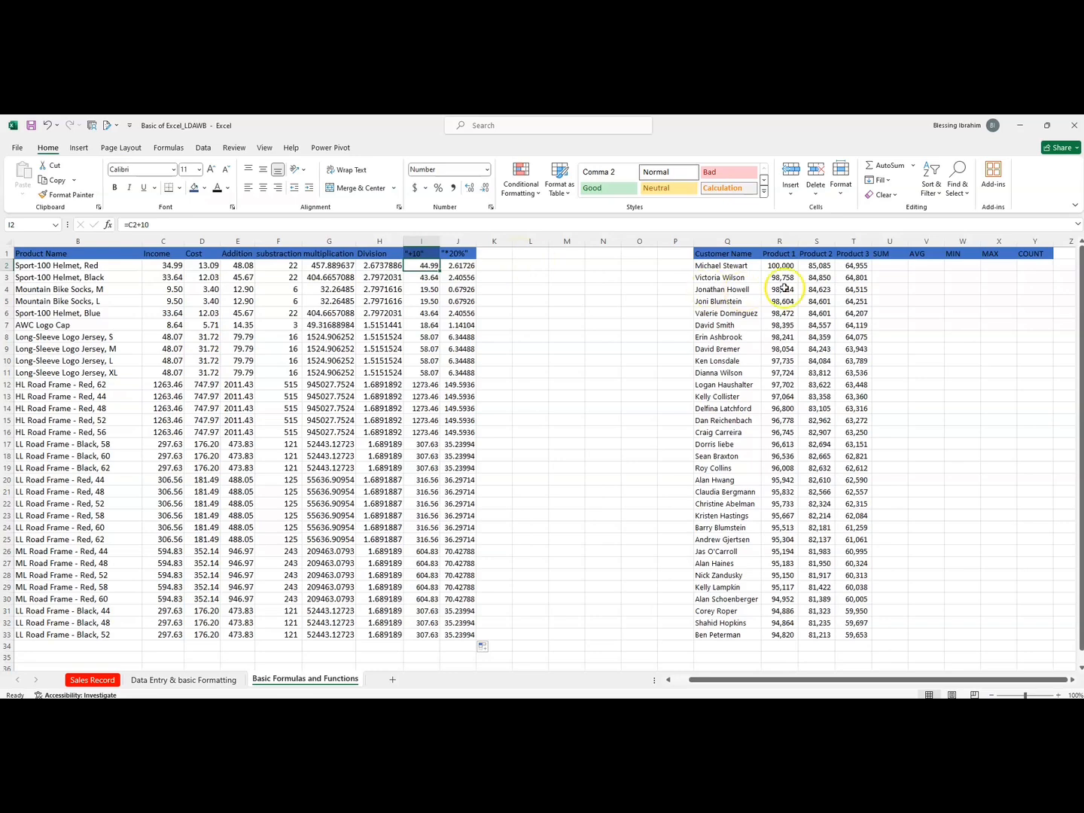
click(883, 269)
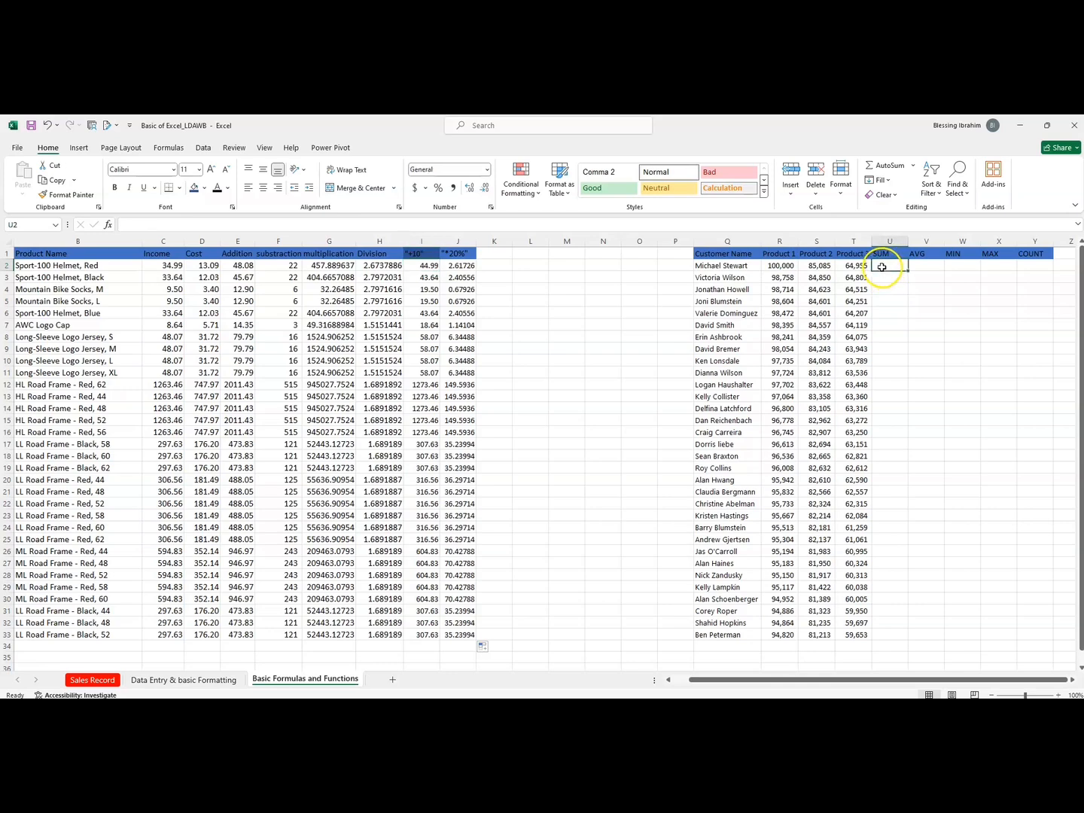
click(775, 268)
drag(774, 267, 856, 261)
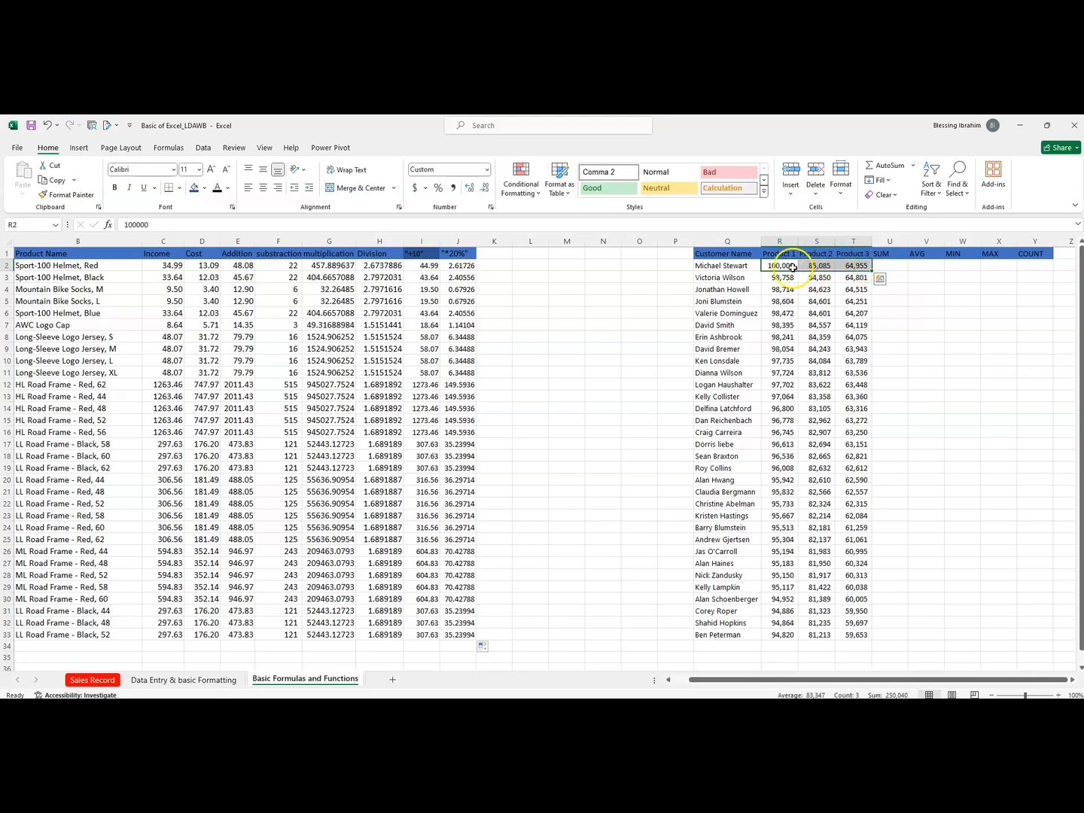
click(766, 267)
click(816, 266)
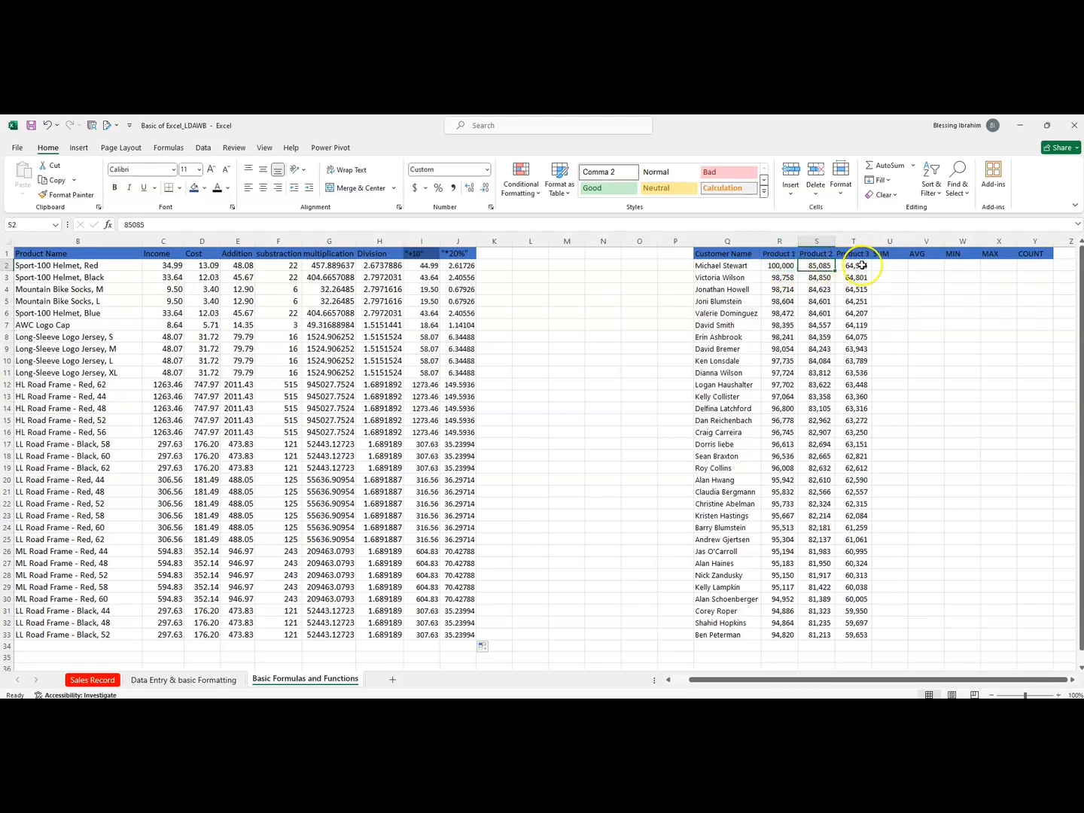
drag(780, 266, 862, 263)
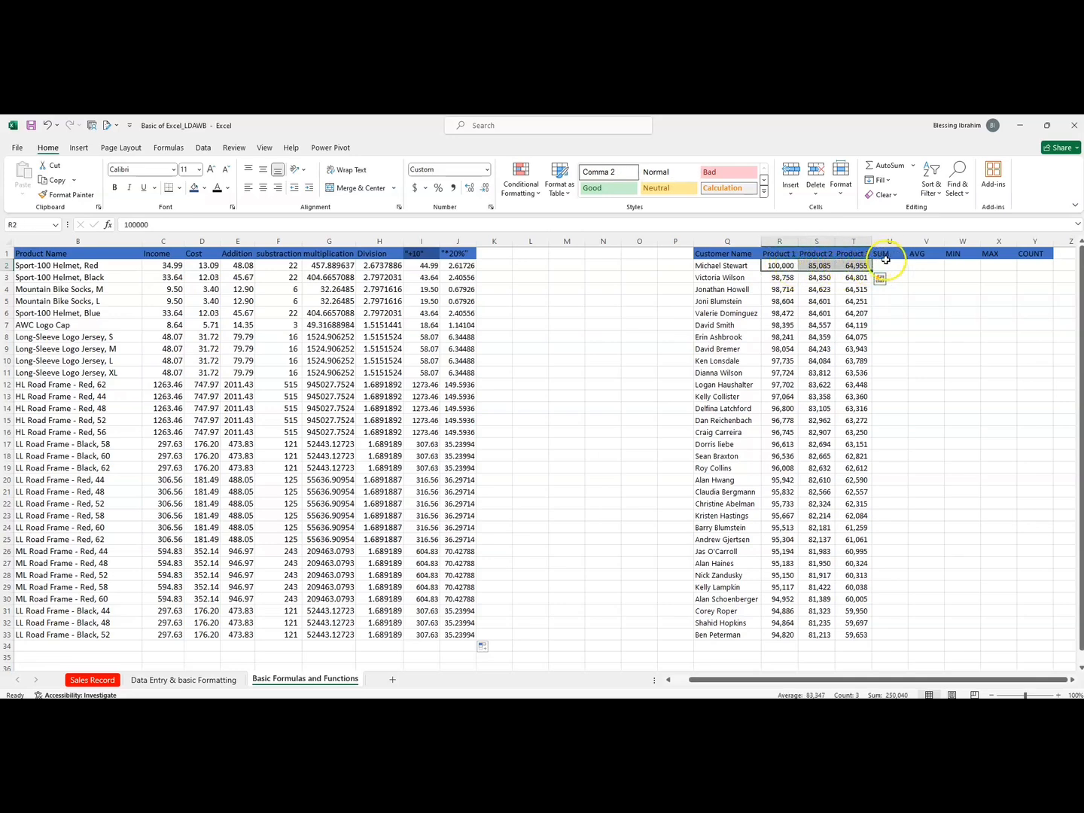
Step: Total the three product values with =SUM(R2:T2) in cell U2 and fill the formula down through row 33
click(891, 265)
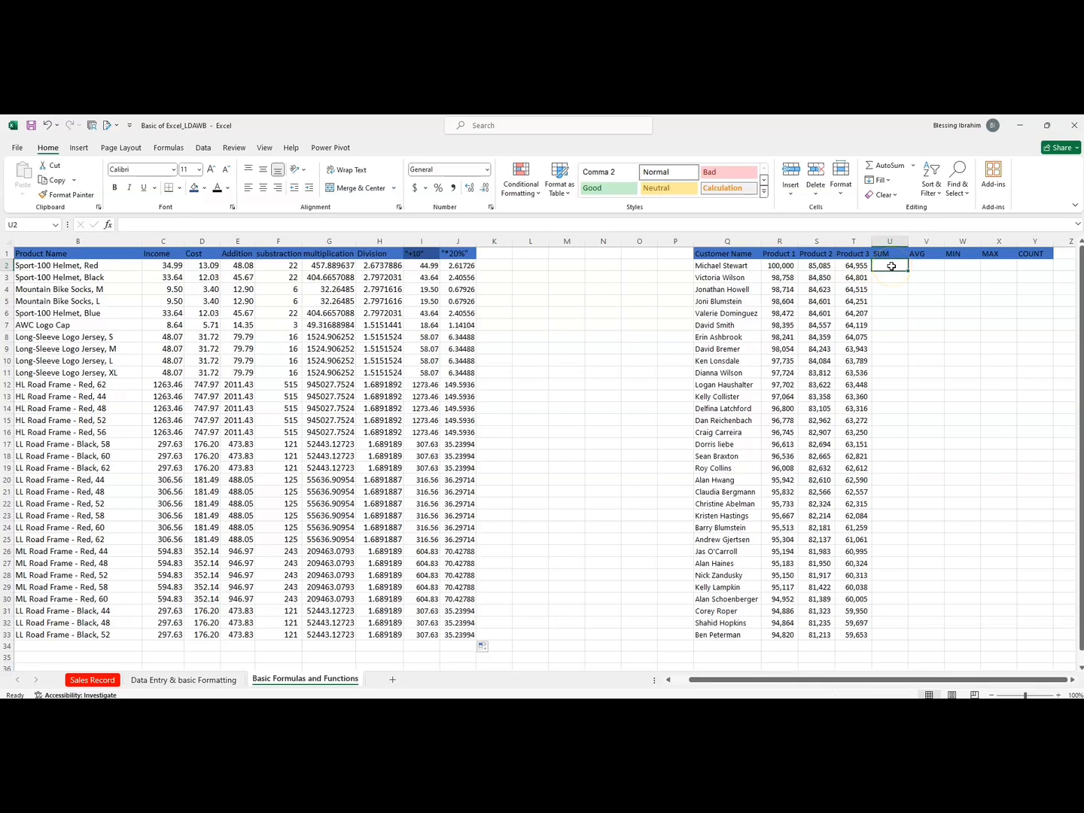
text(=)
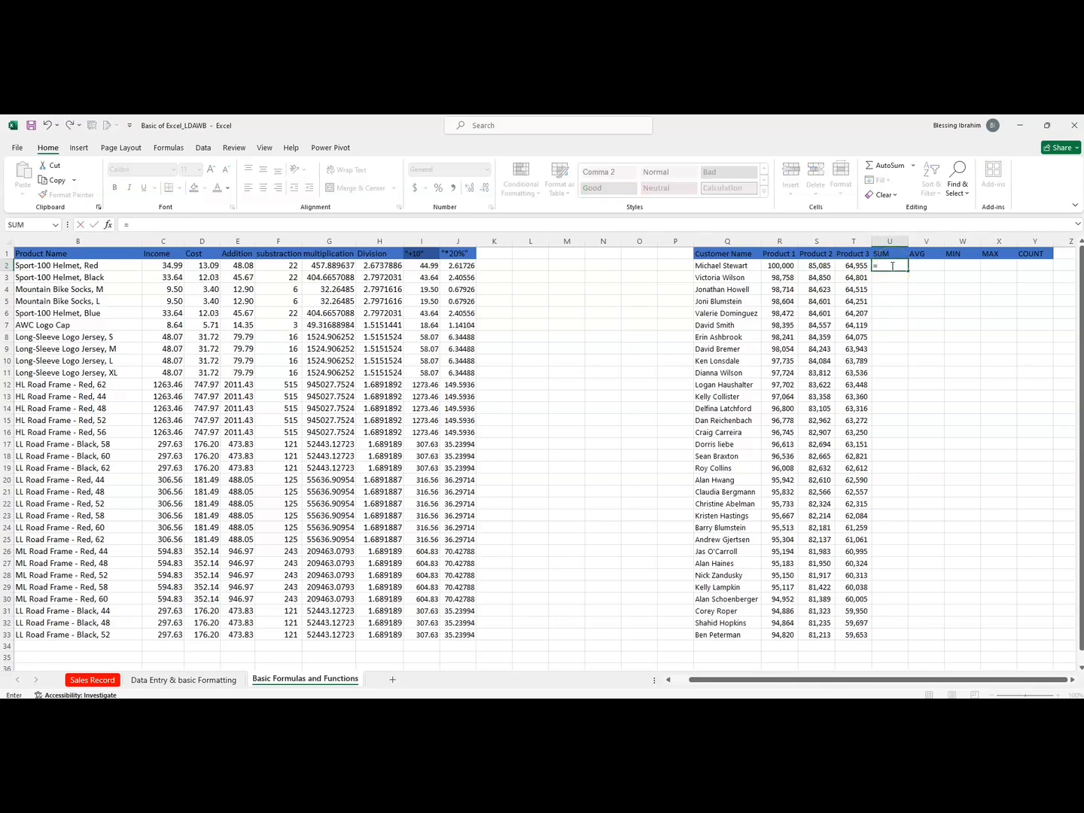
text(SUM)
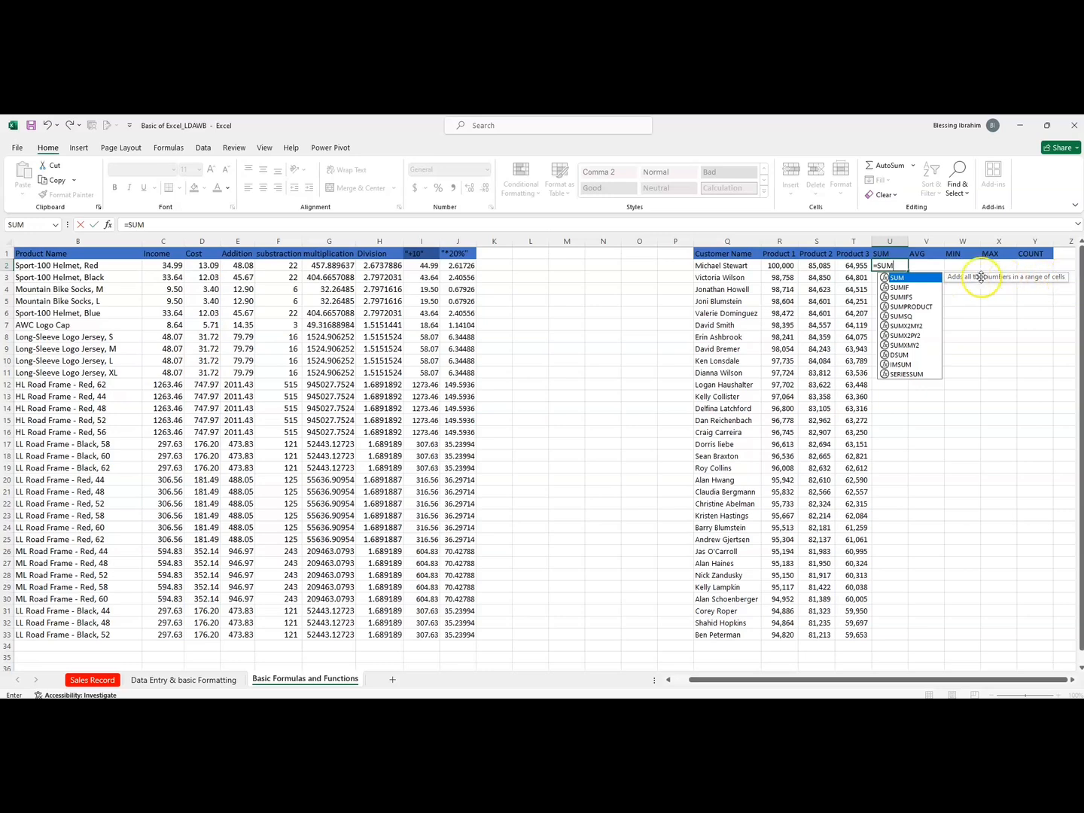
double_click(918, 279)
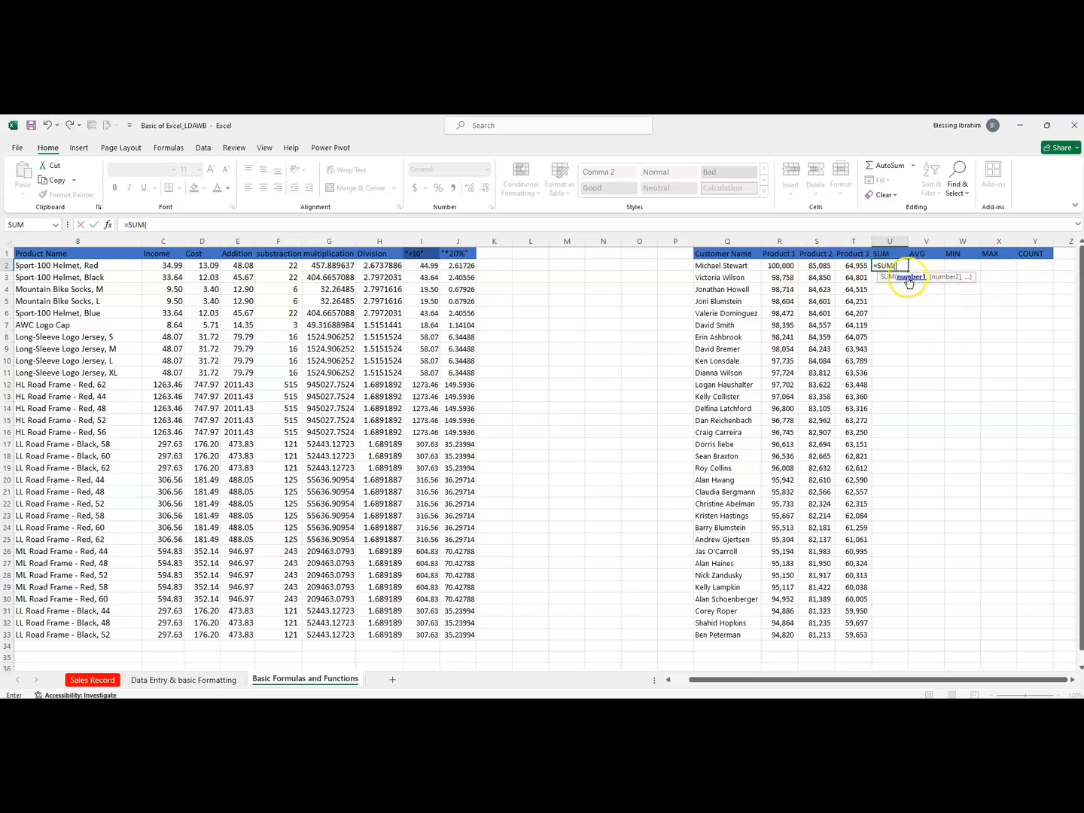
click(783, 268)
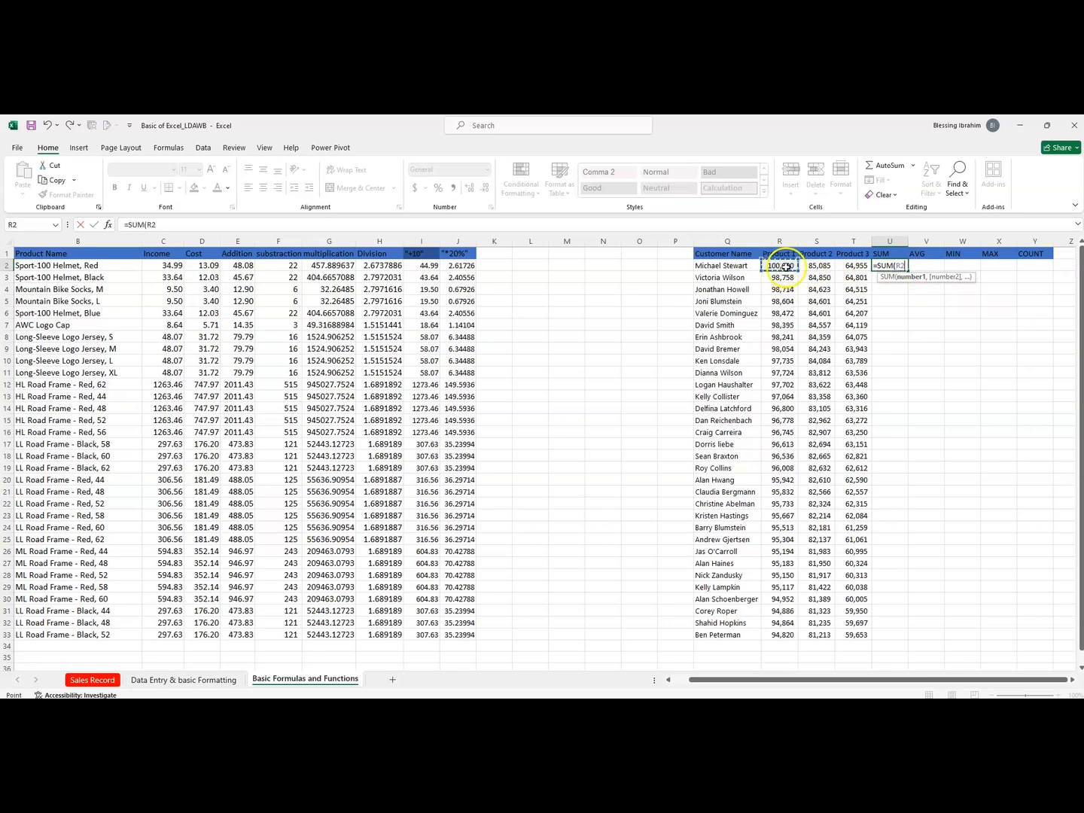
drag(785, 267, 853, 263)
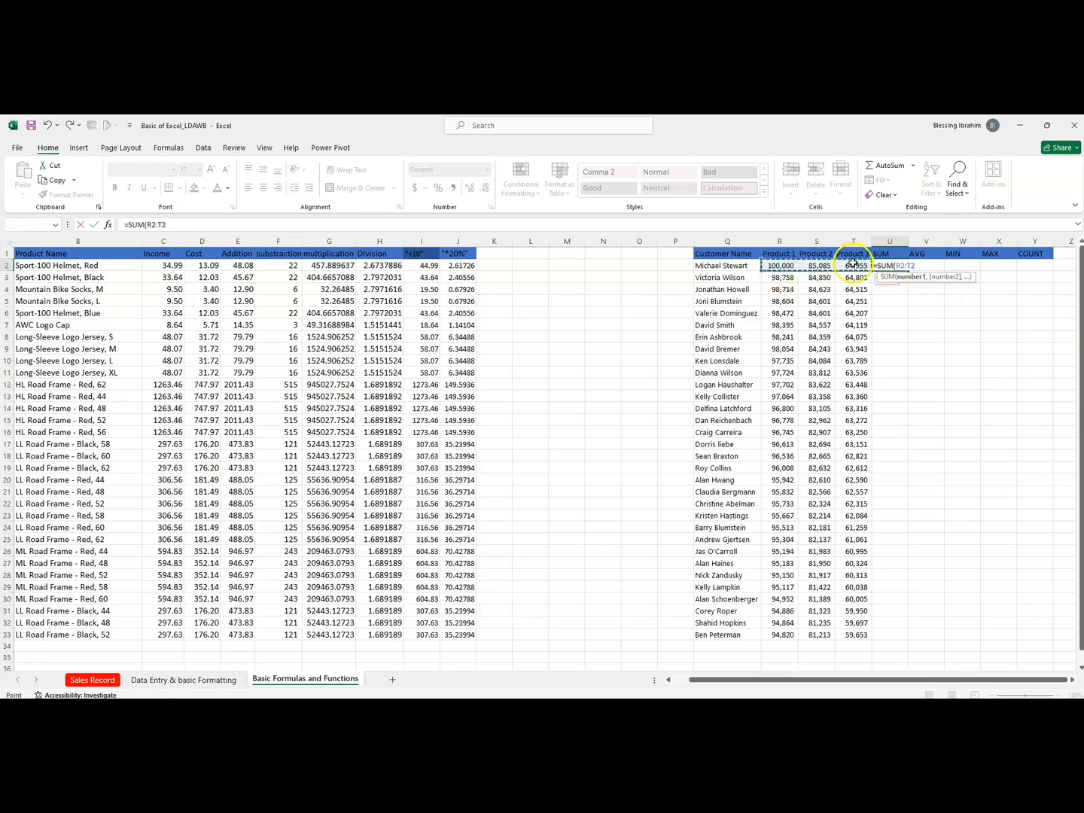
key(Return)
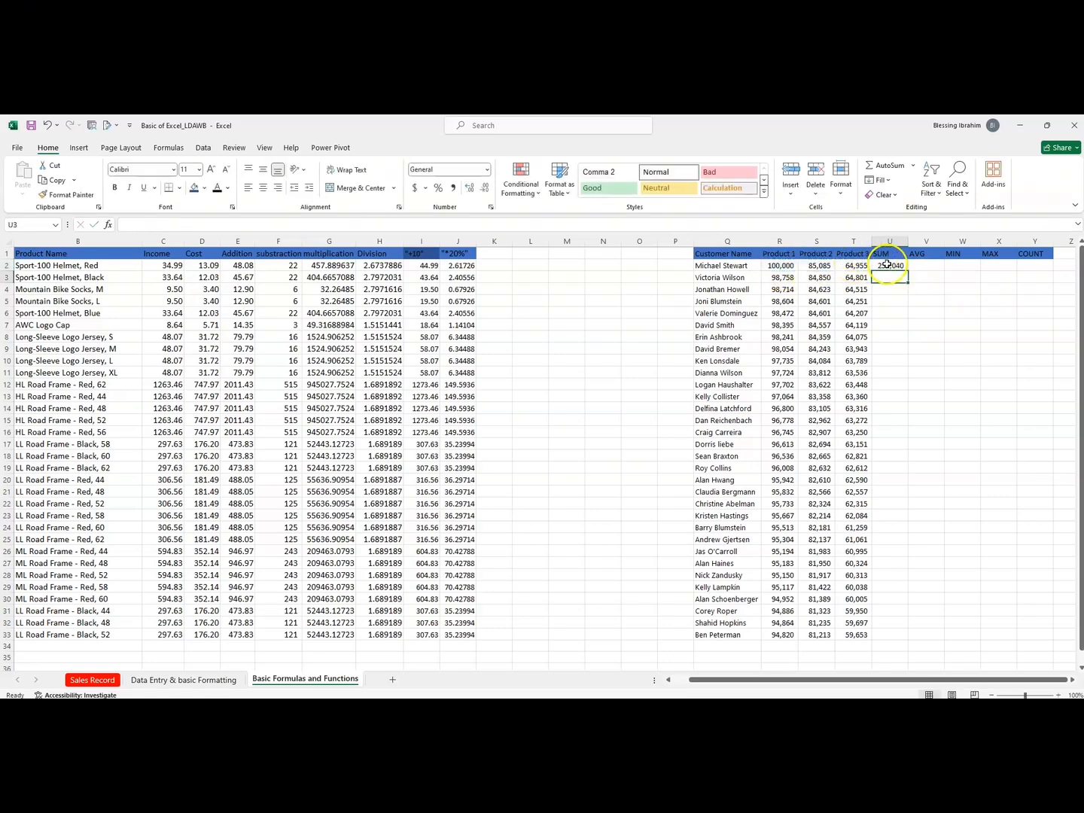
click(887, 265)
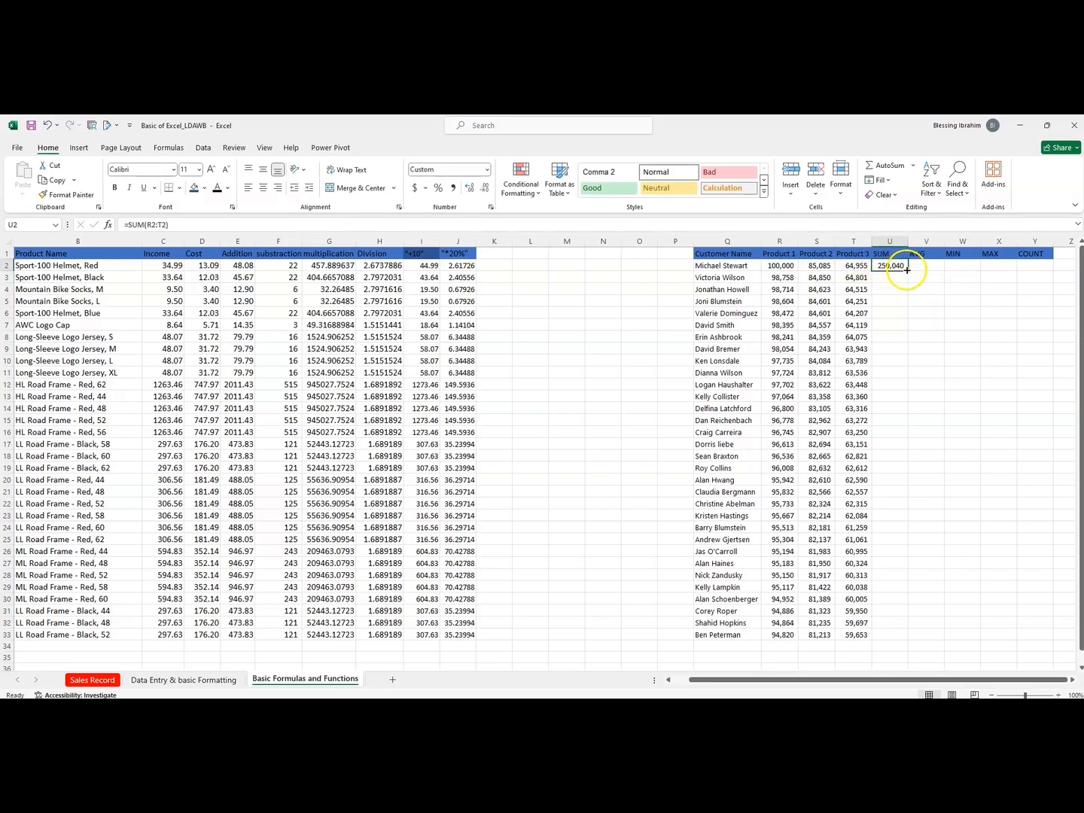
double_click(907, 271)
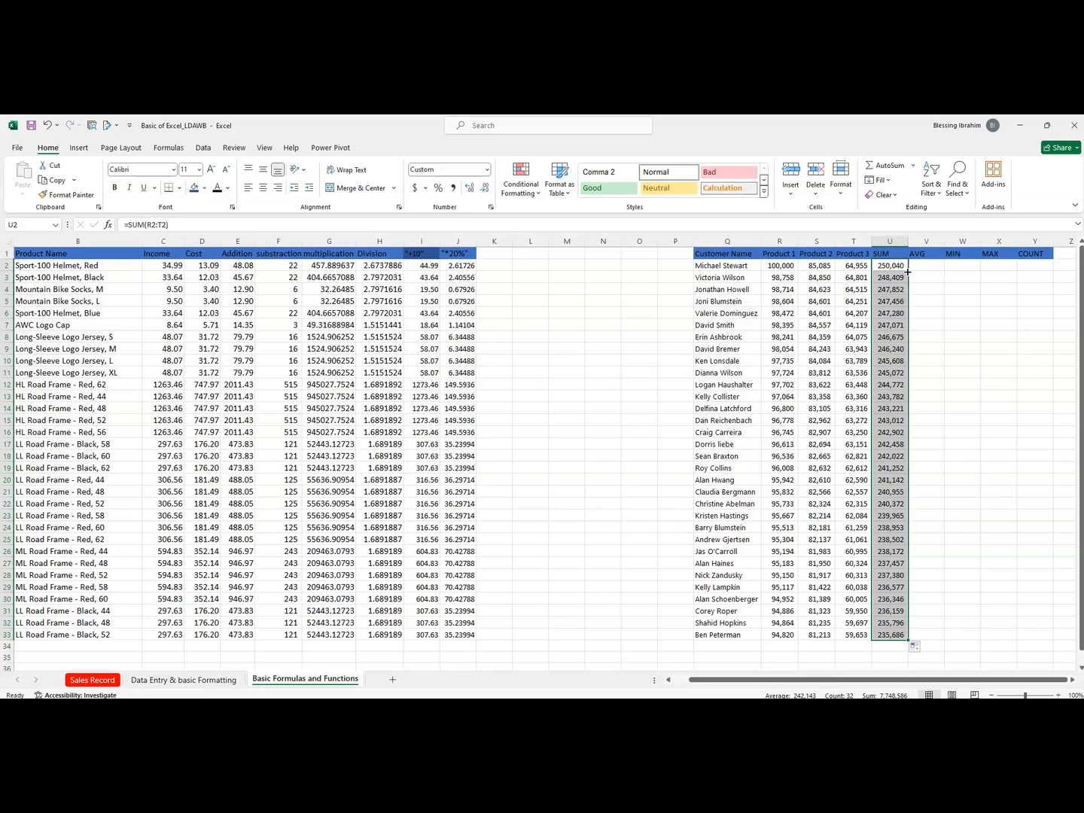
Step: Average the three product values with =AVERAGE(R2:T2) in cell V2 and fill the formula down through row 33
click(925, 265)
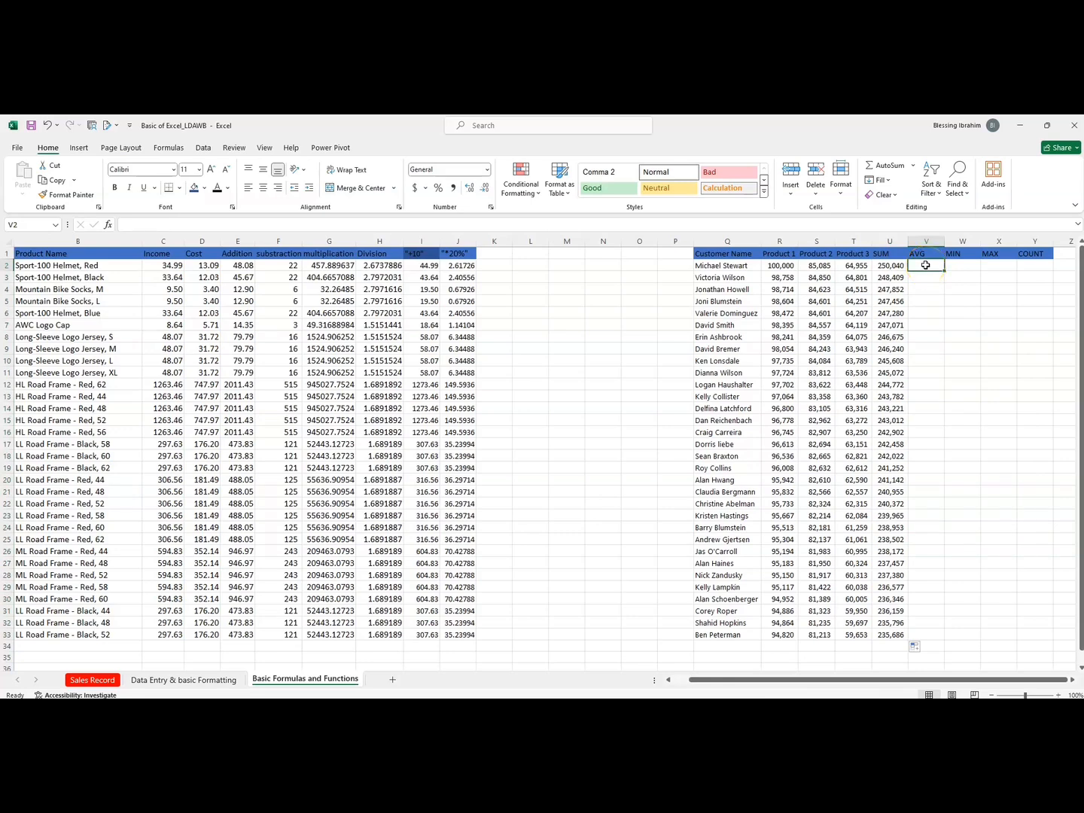
text(=AVERAGE)
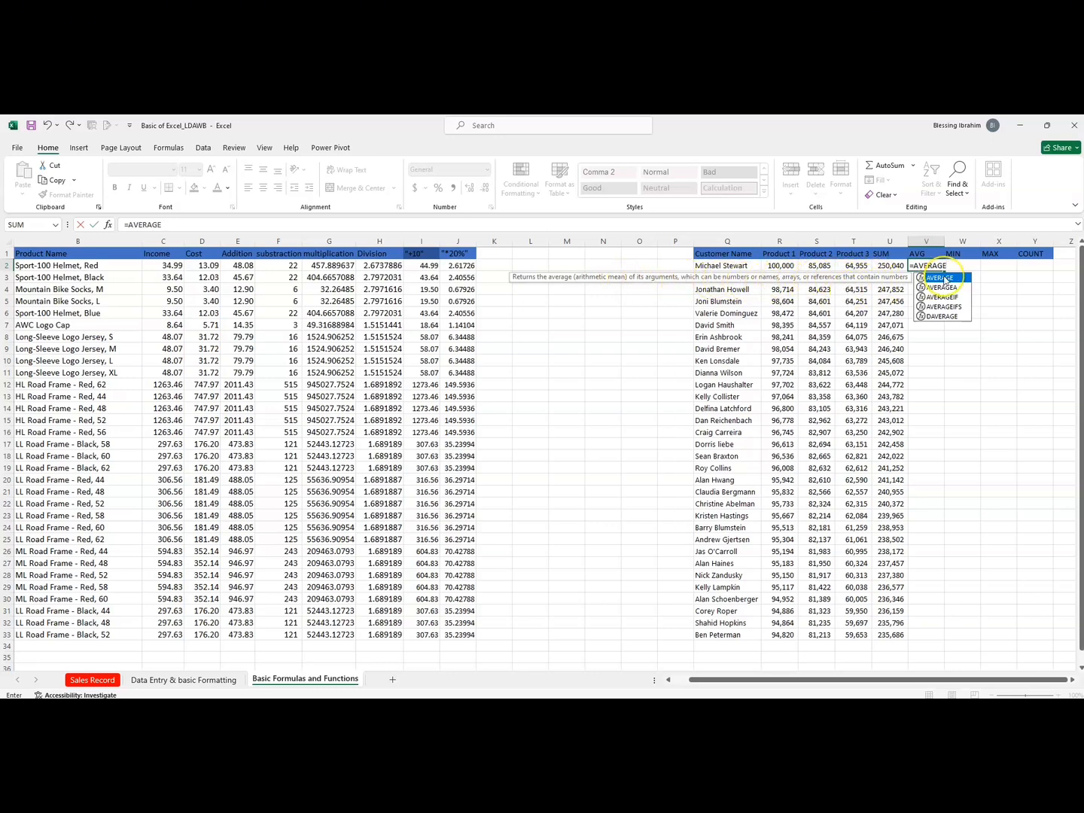
double_click(942, 278)
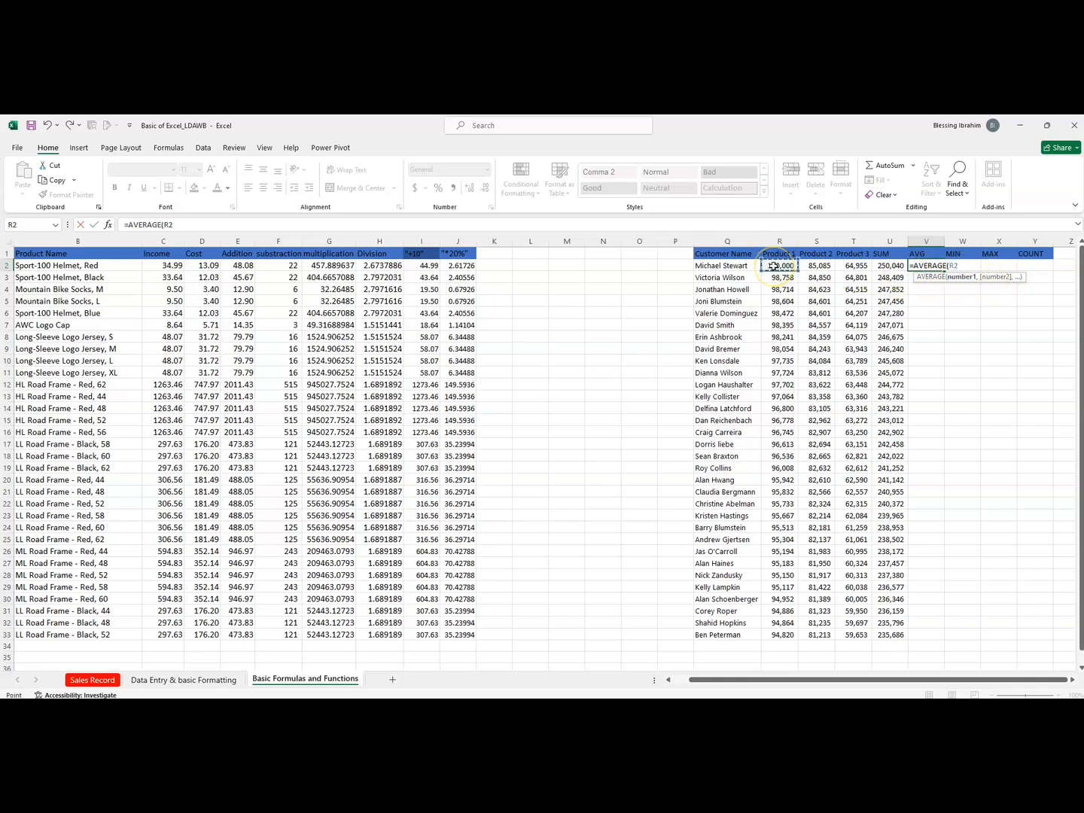
drag(793, 265, 853, 265)
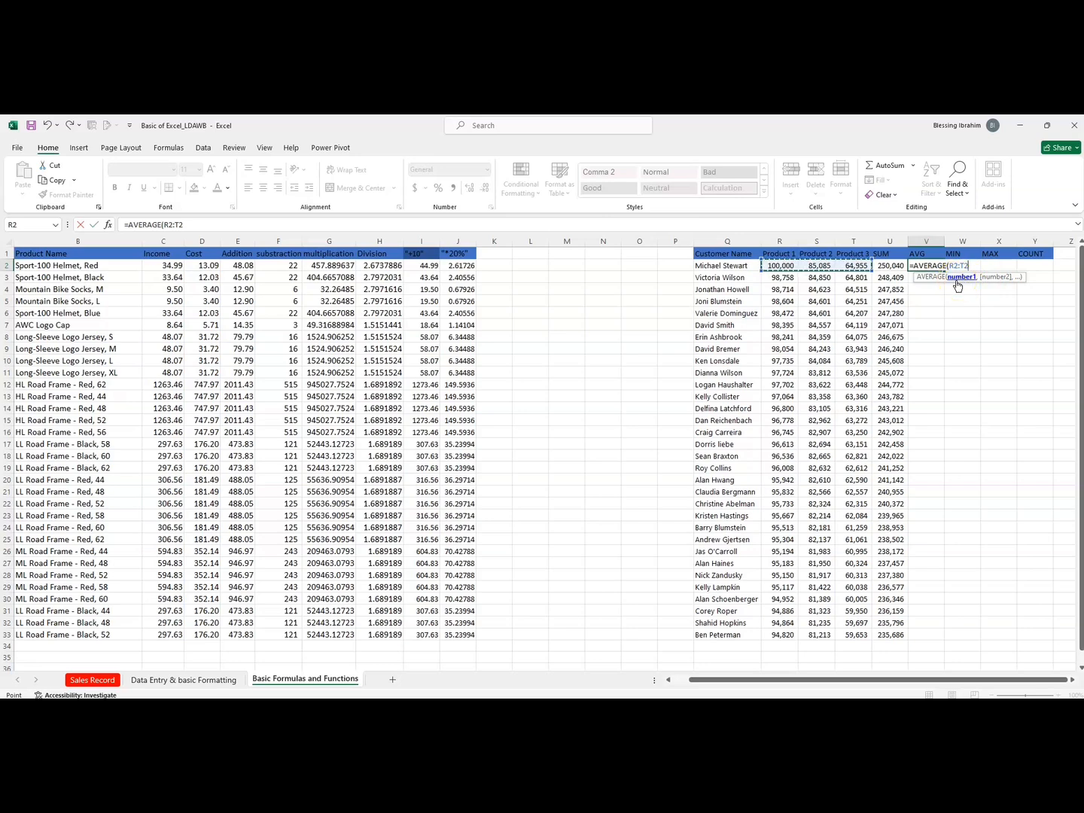
key(Return)
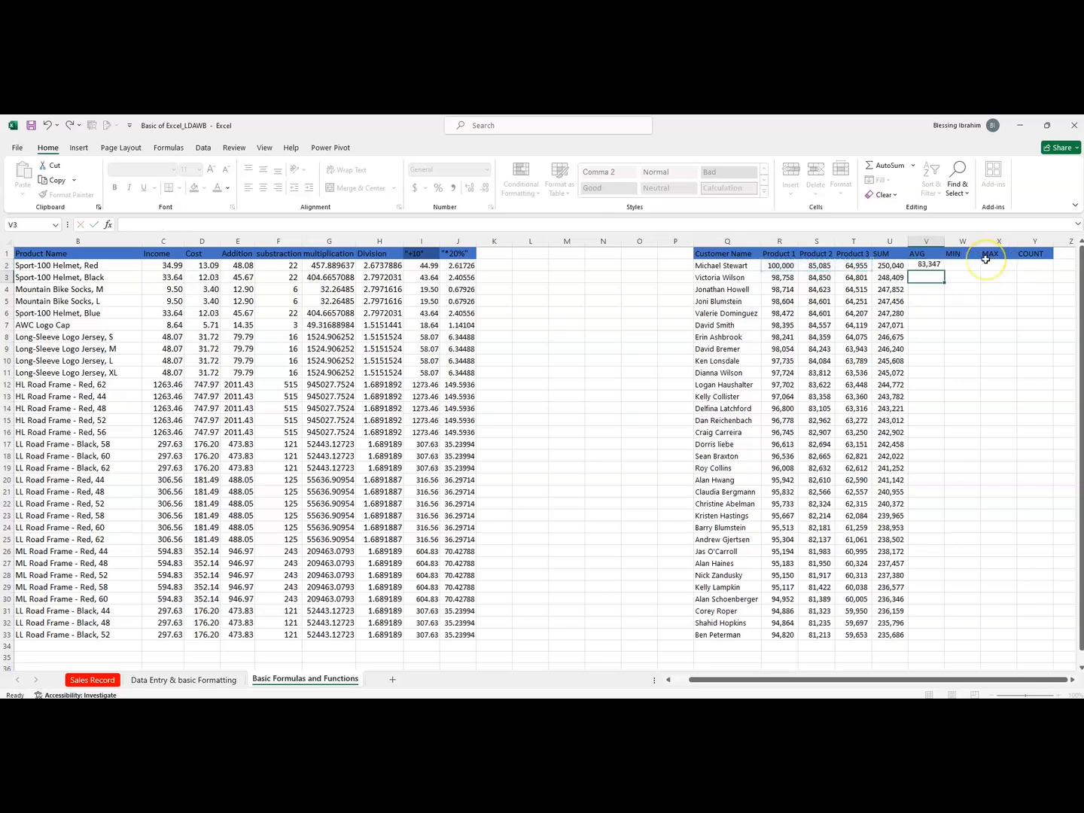
click(930, 264)
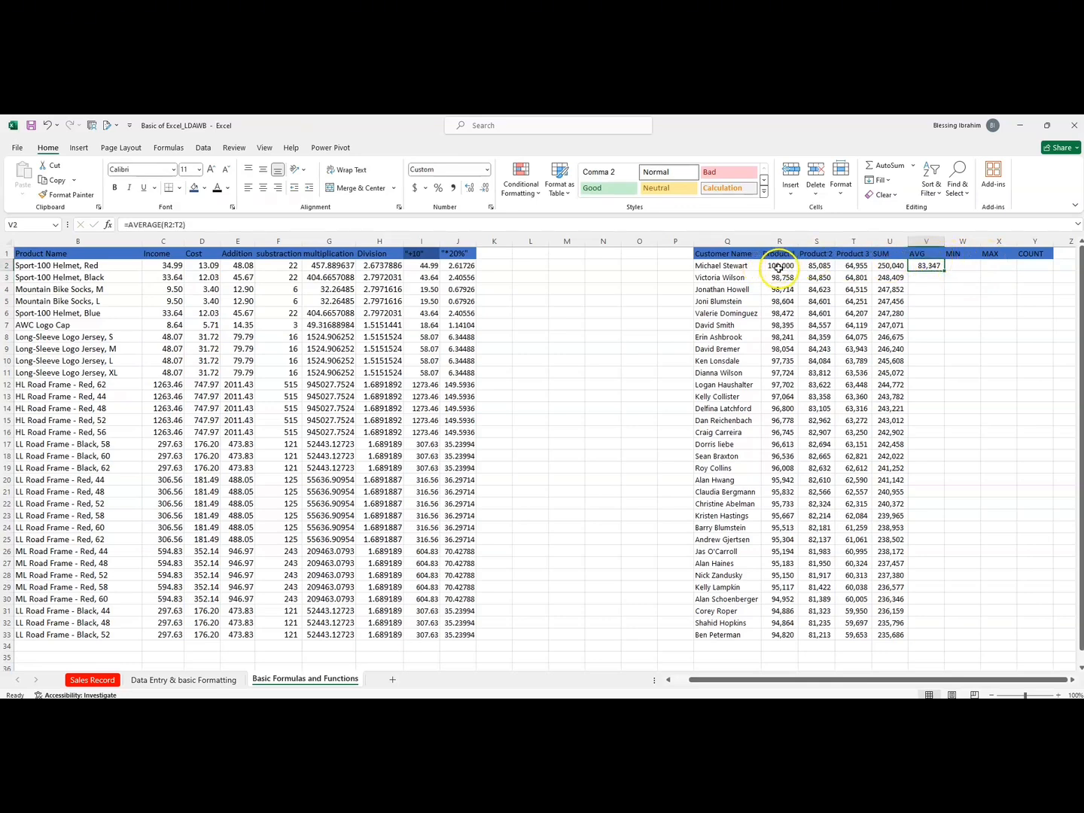
double_click(945, 270)
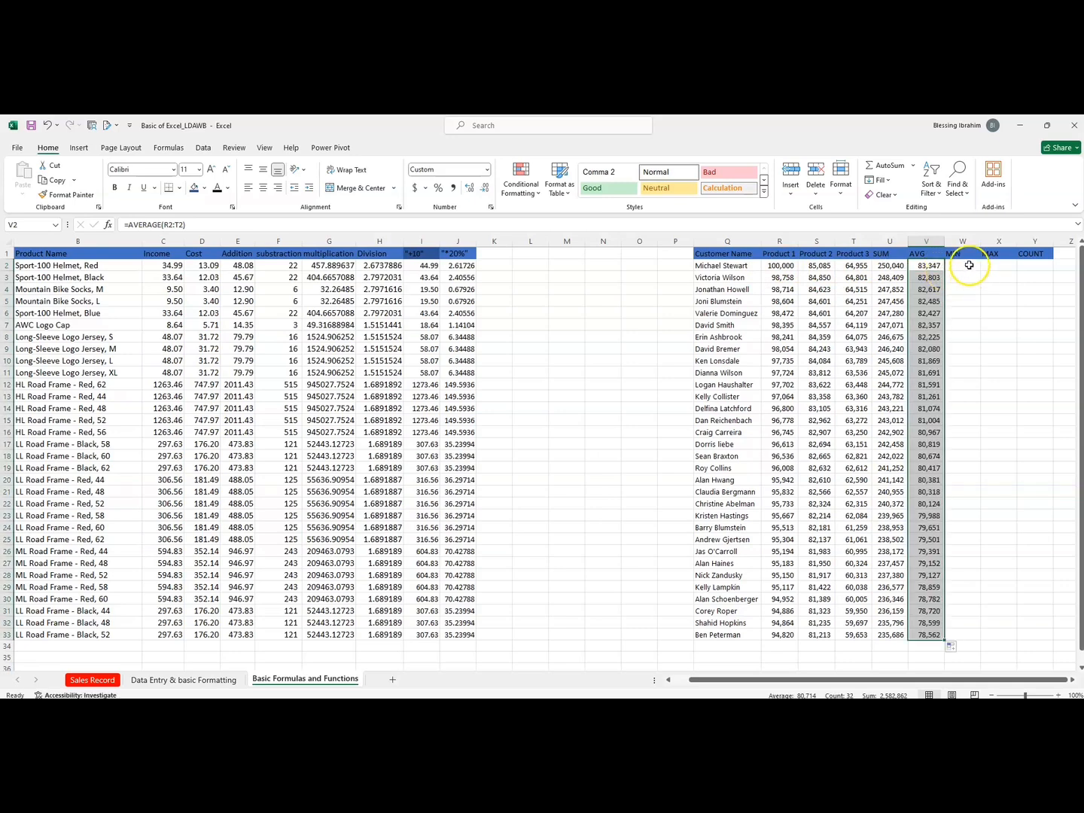
Step: Find the smallest product value with =MIN(R2:T2) in cell W2 and fill the formula down through row 33
click(968, 266)
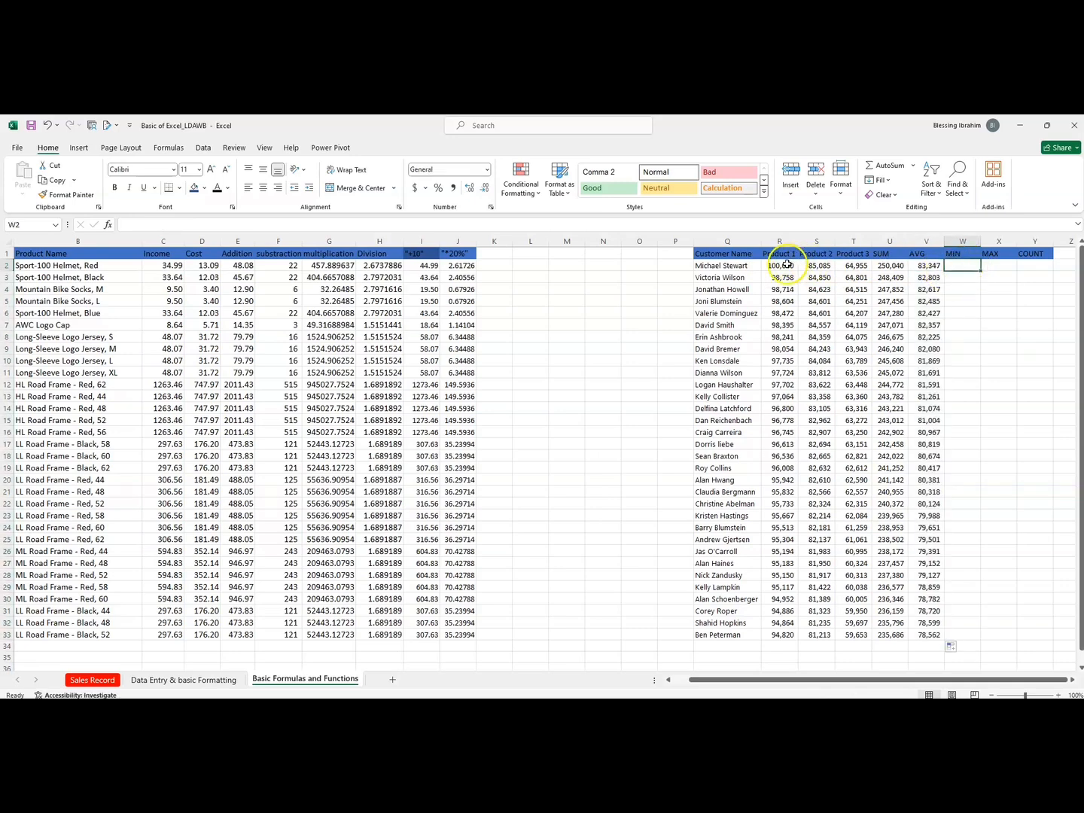
drag(778, 265, 847, 273)
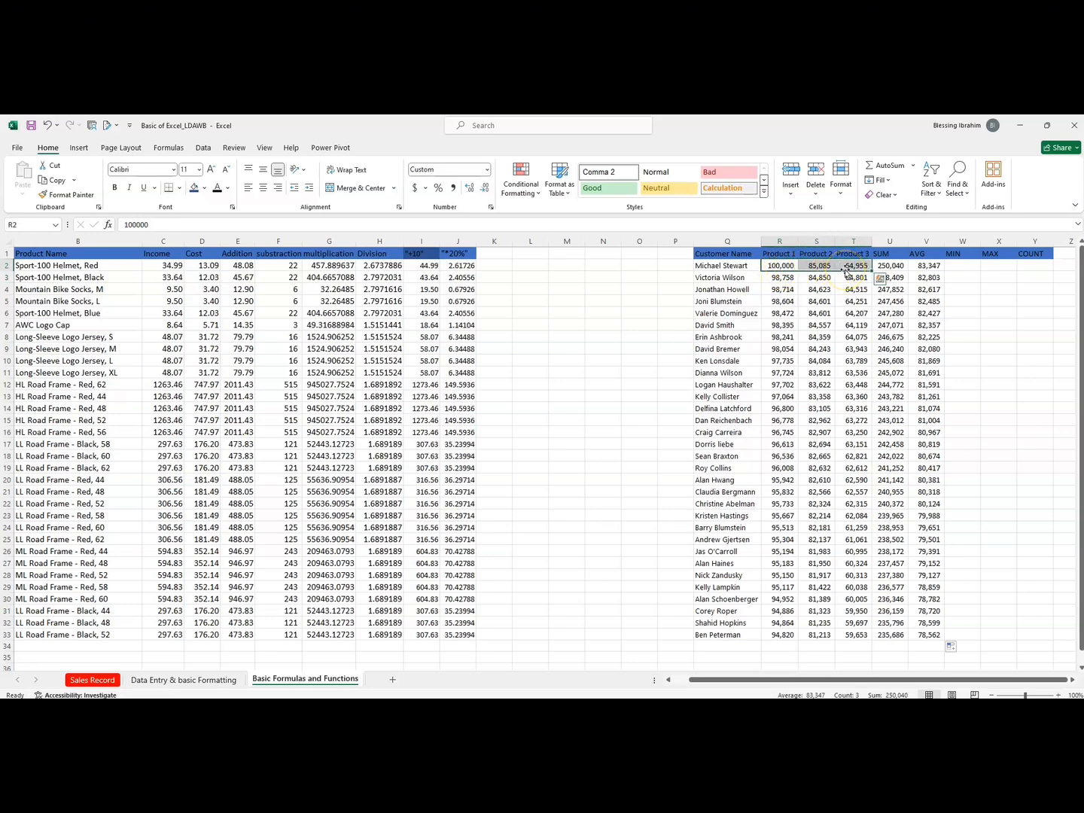
click(951, 267)
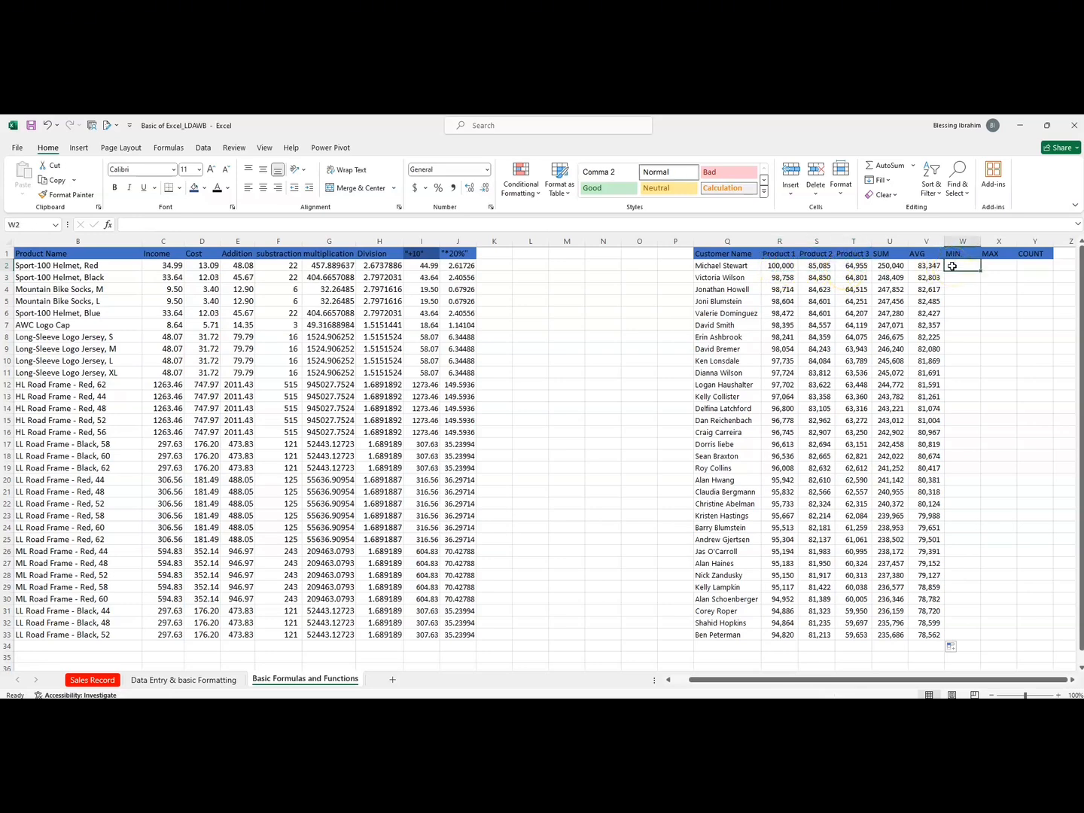
text(=MIN)
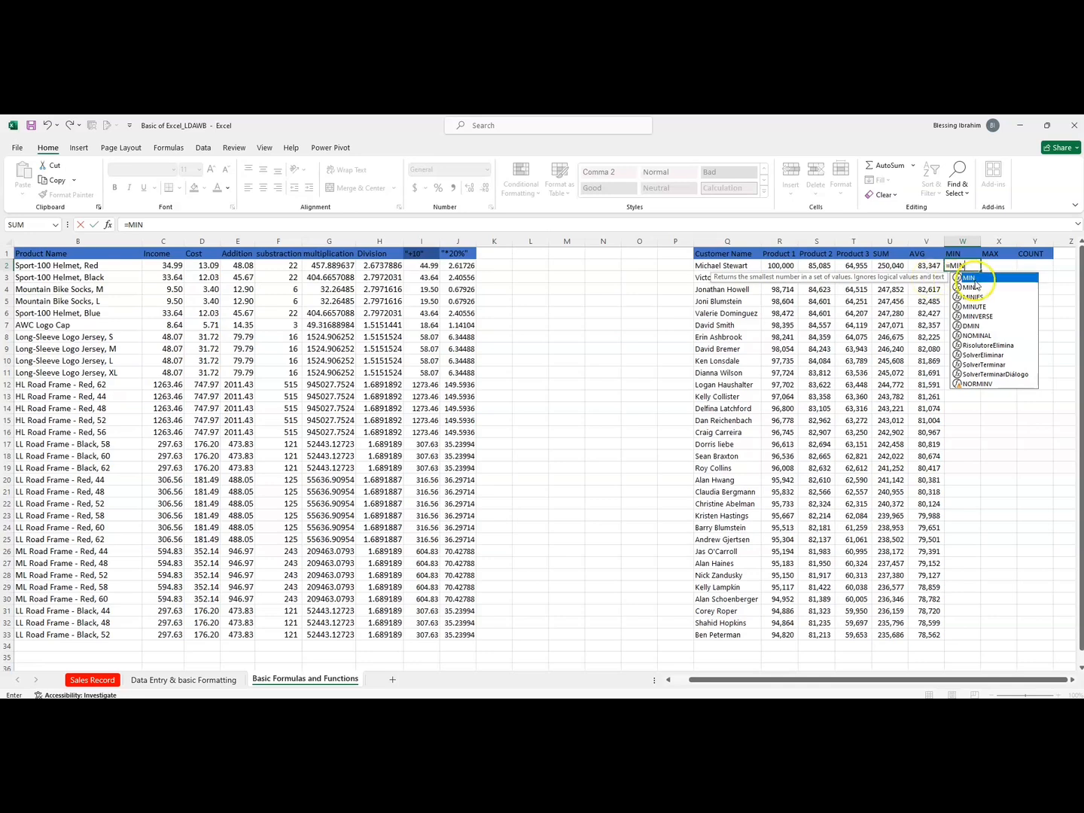
double_click(975, 279)
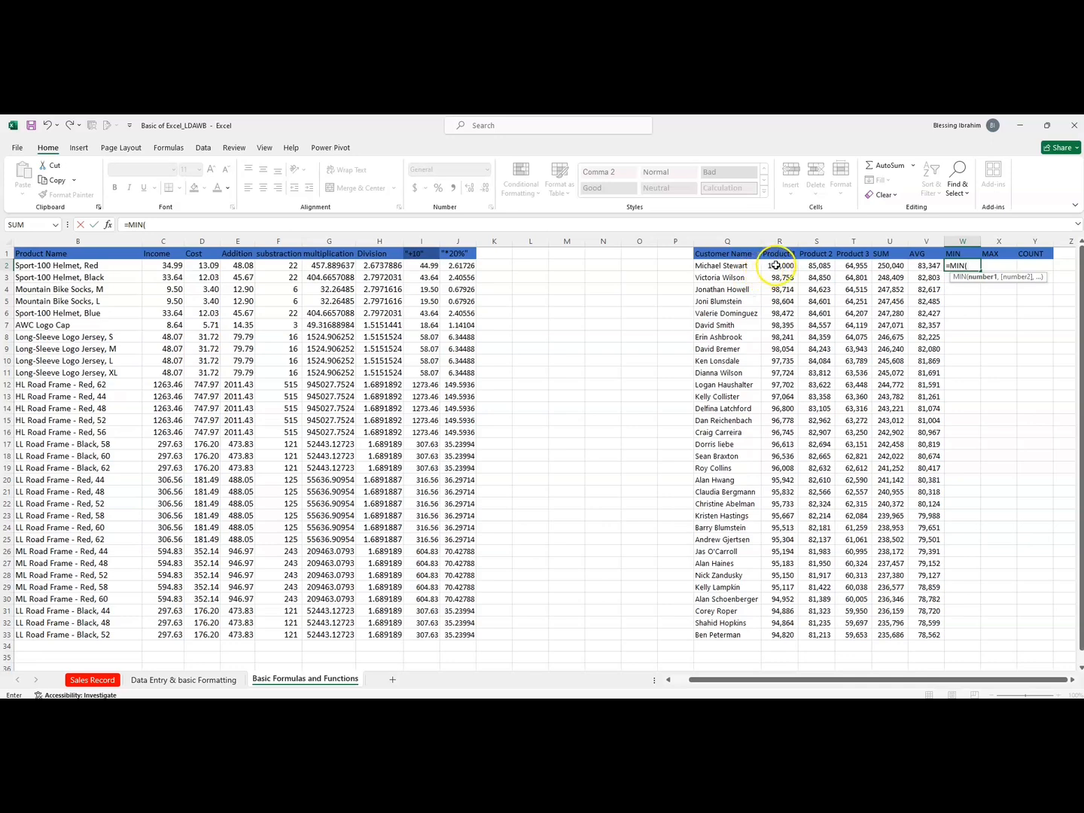
drag(776, 266, 857, 261)
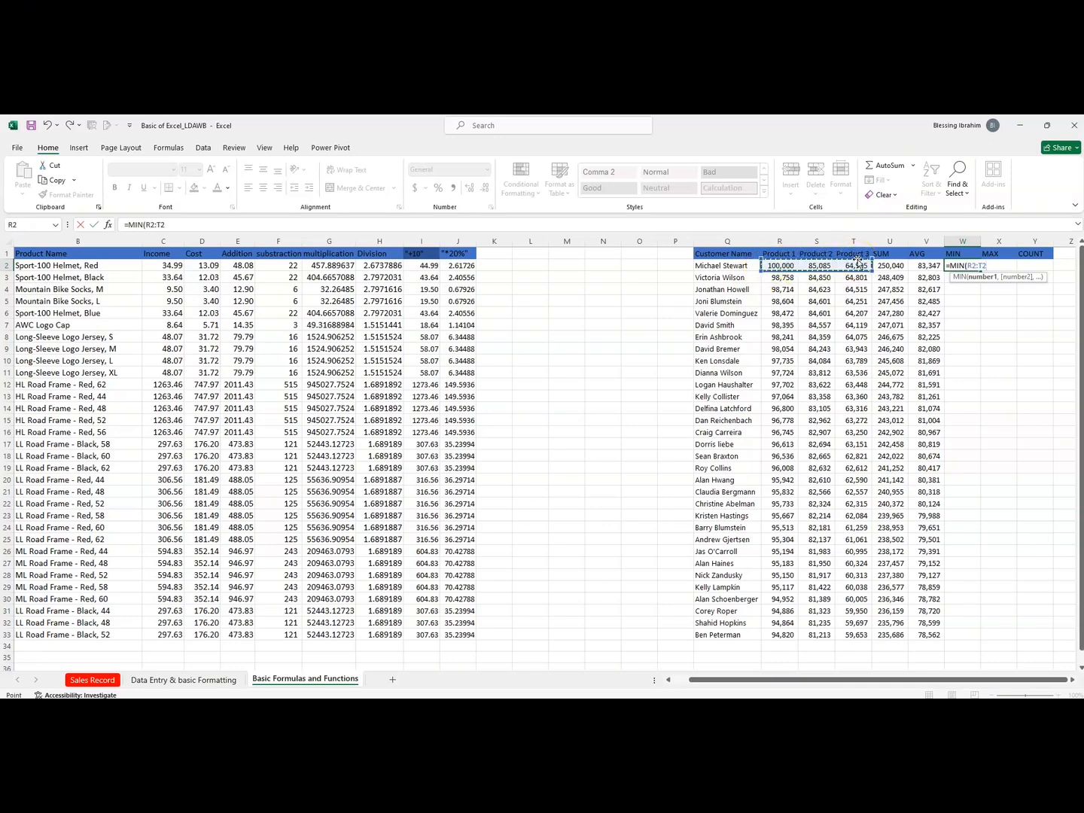
key(Return)
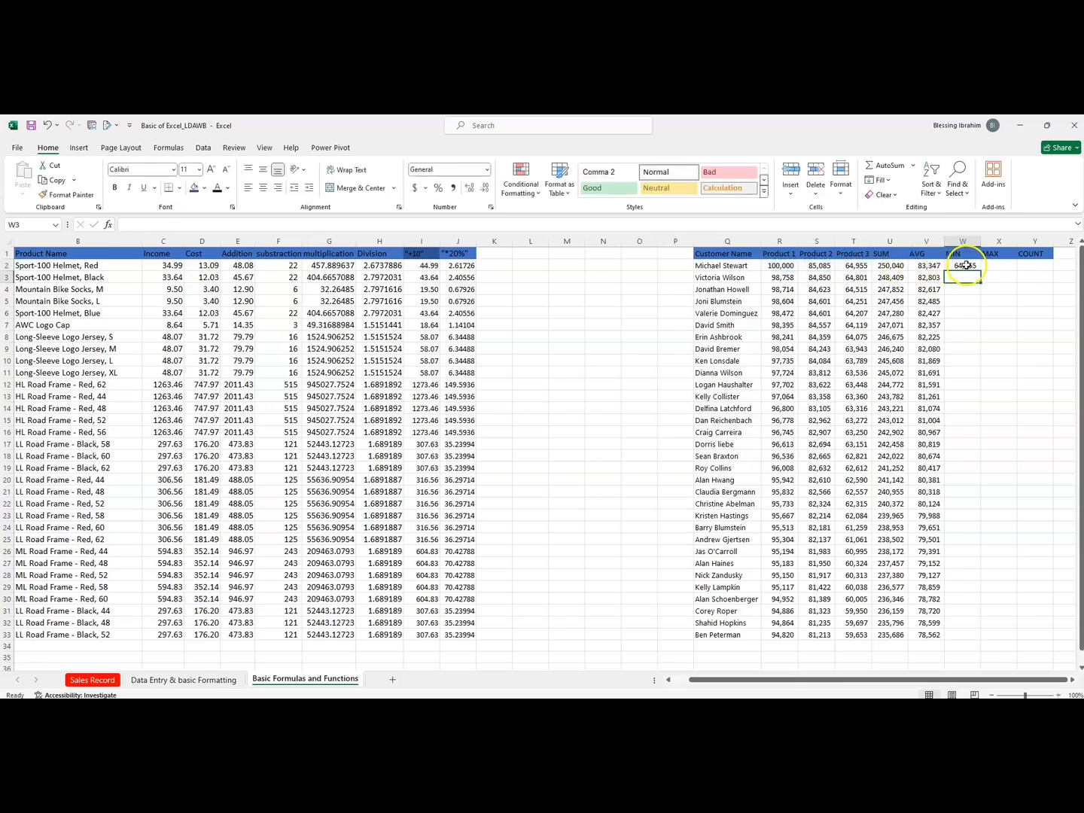
click(849, 268)
drag(849, 267, 778, 269)
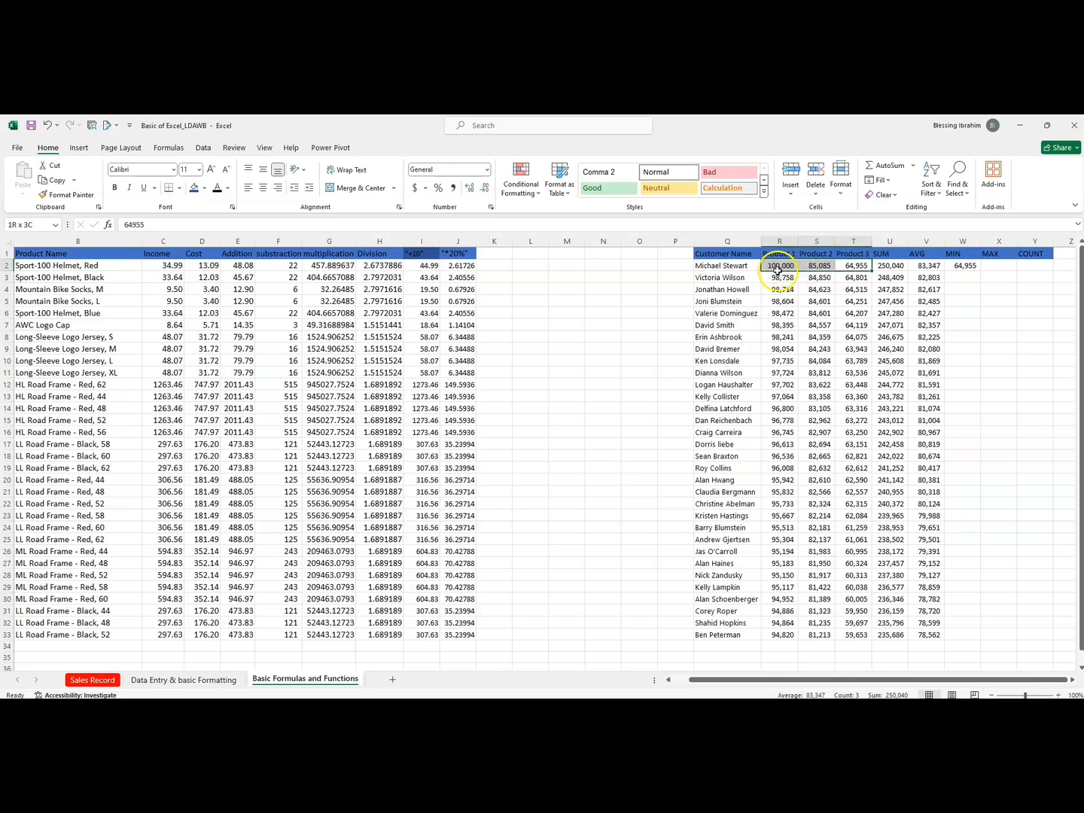
click(967, 265)
double_click(979, 270)
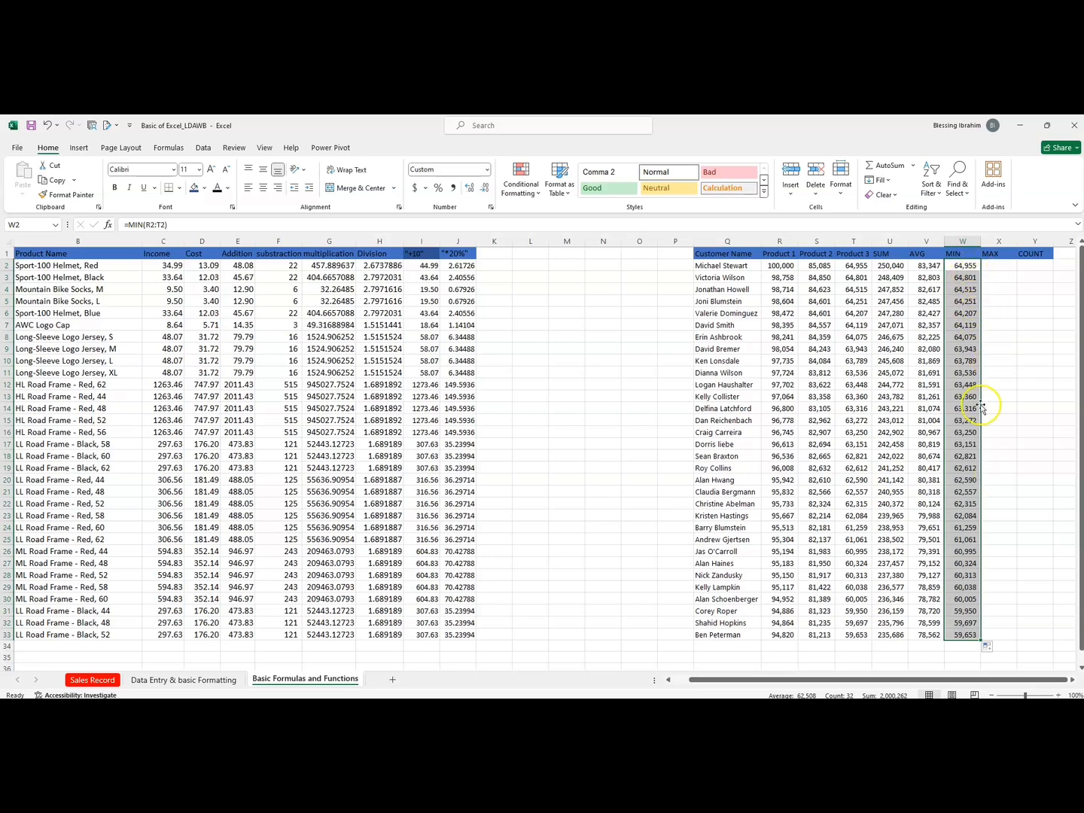
click(959, 327)
drag(858, 325, 798, 328)
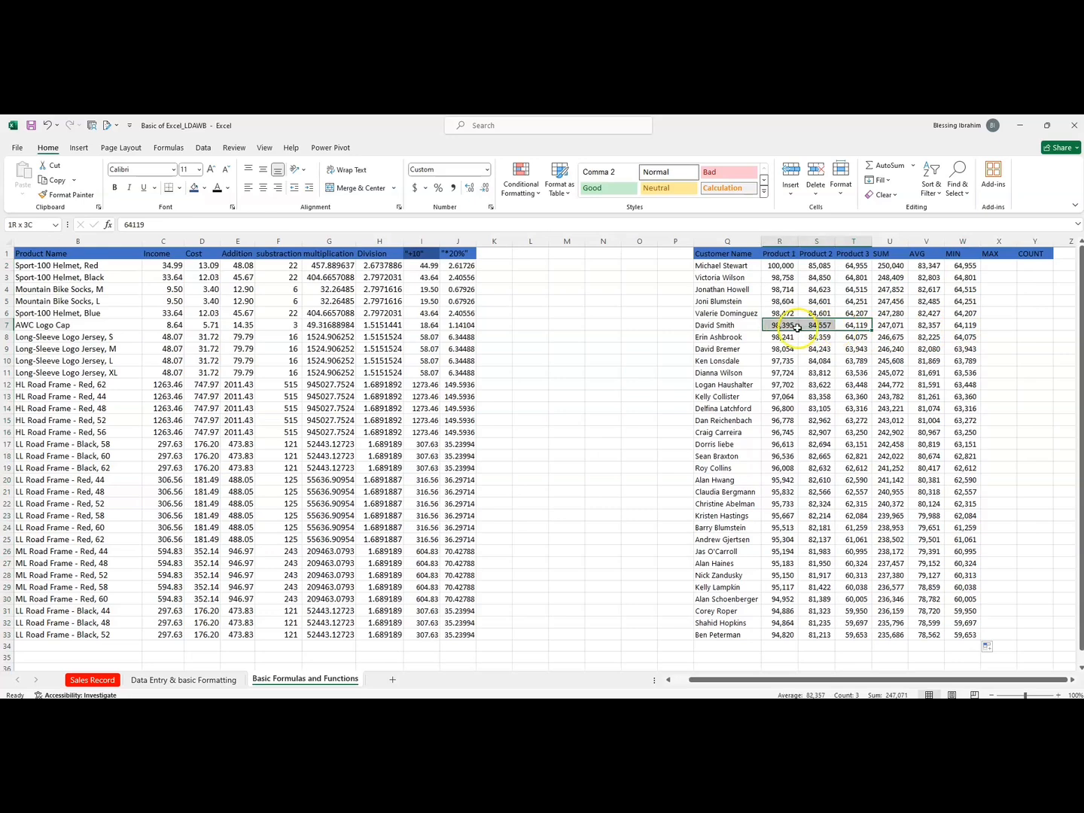
Step: Find the largest product value with =MAX(R2:T2) in cell X2 and fill the formula down through row 33
click(988, 268)
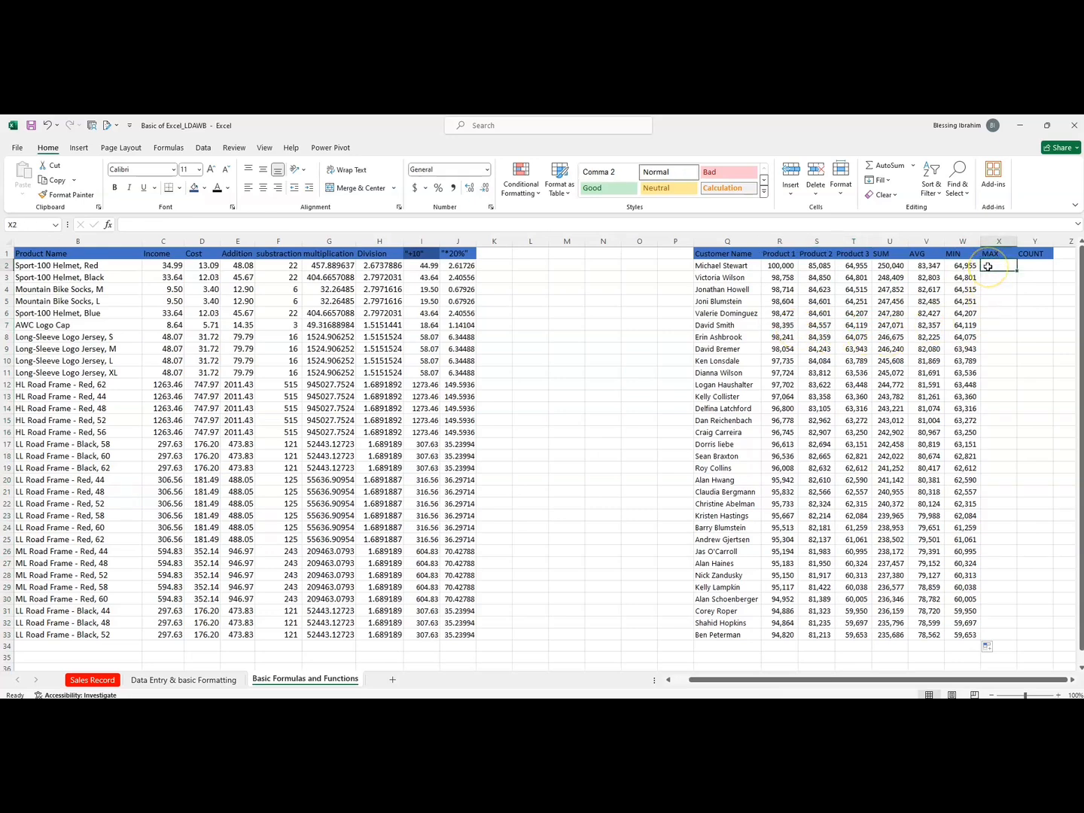
text(=MAZ)
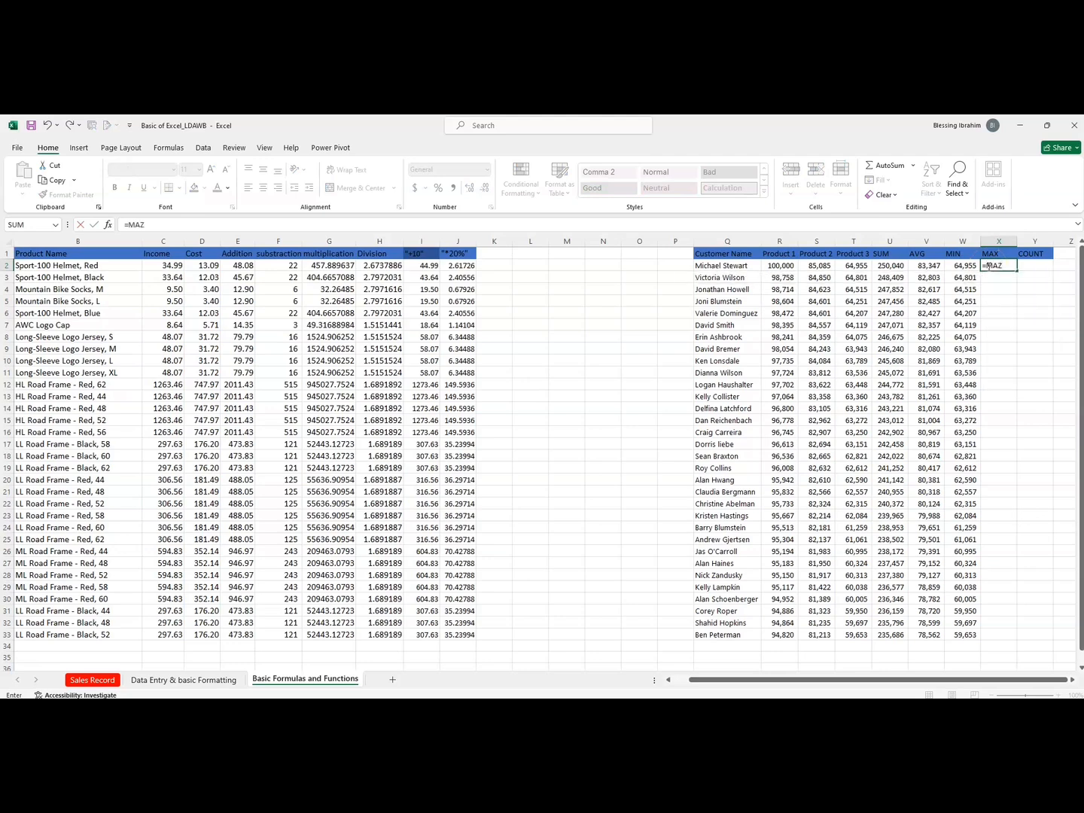
key(BackSpace)
text(X)
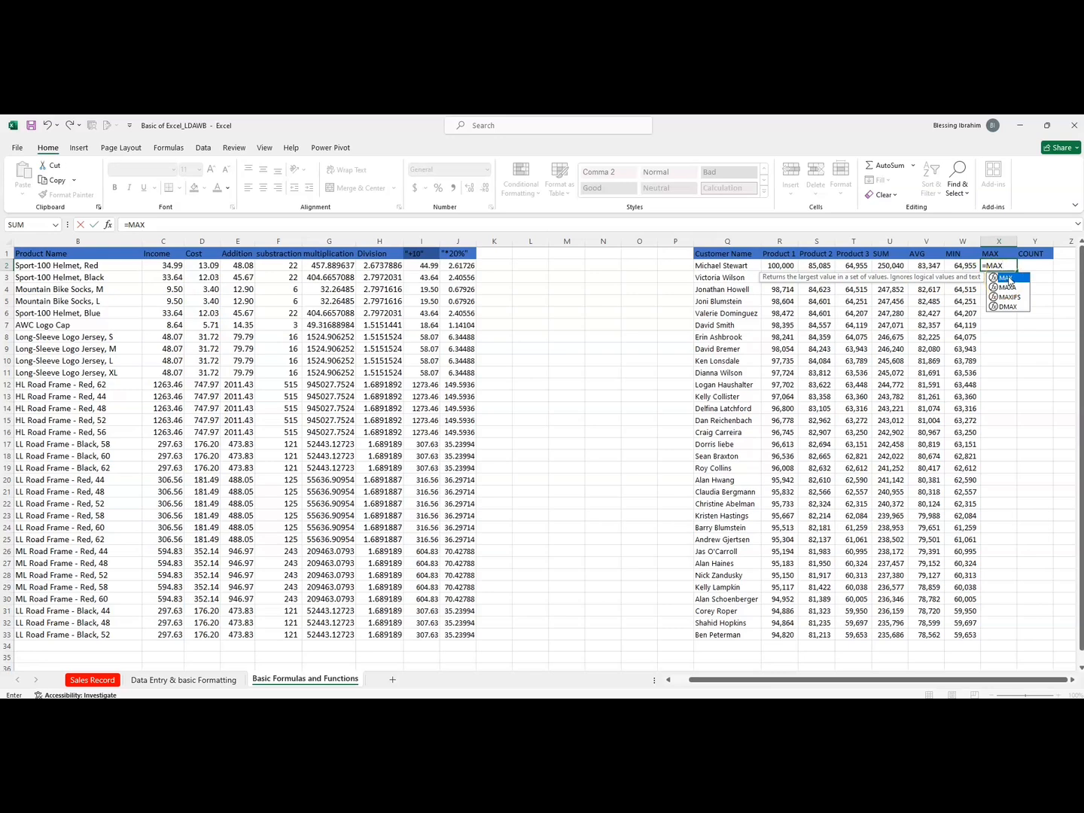
double_click(1010, 281)
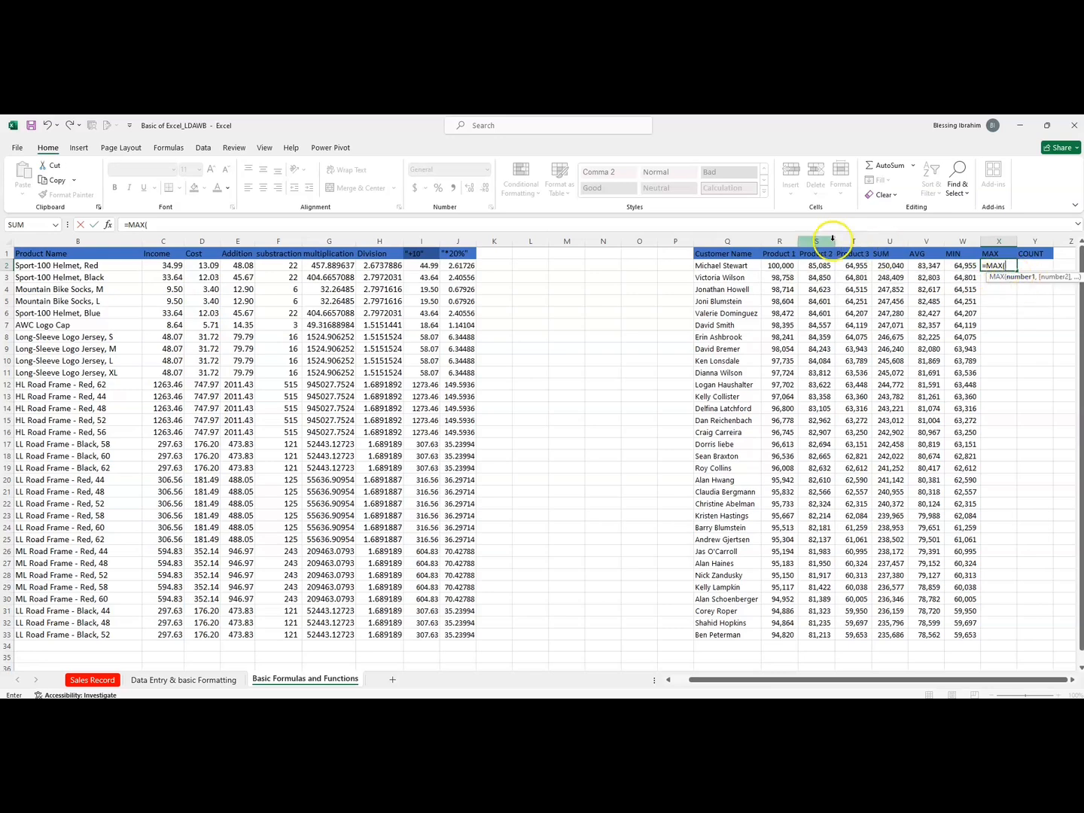
drag(768, 266, 845, 264)
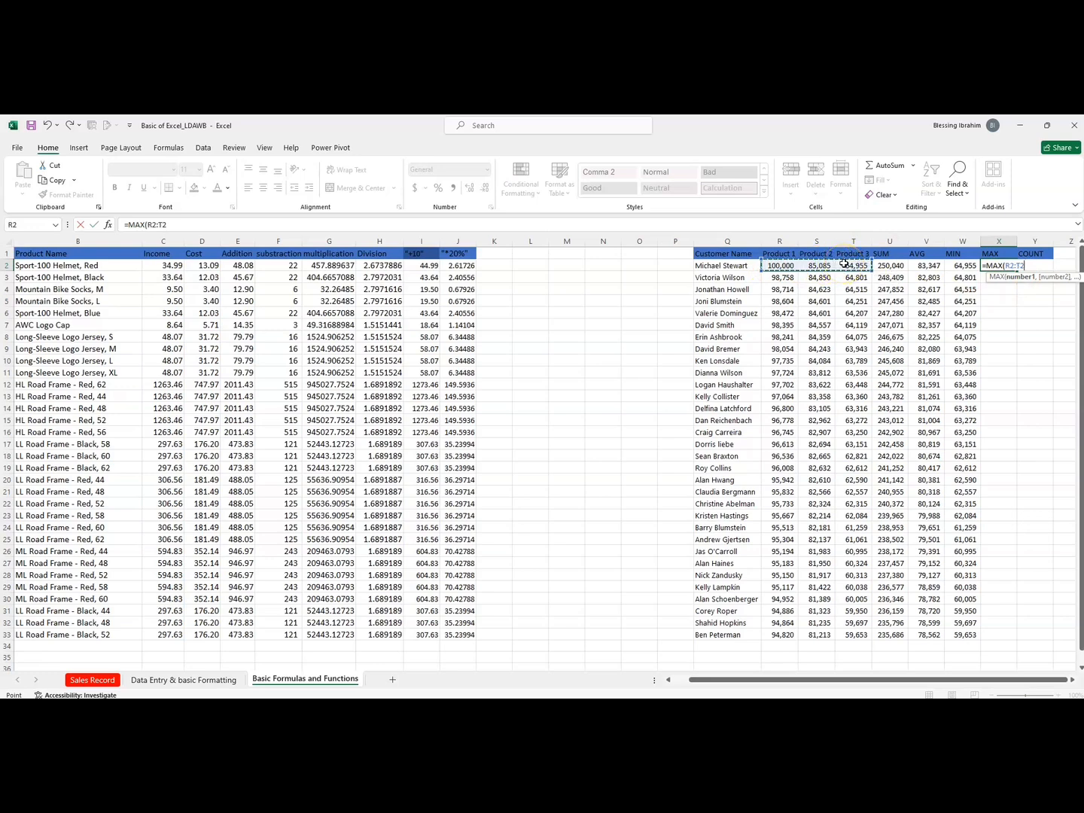
key(Return)
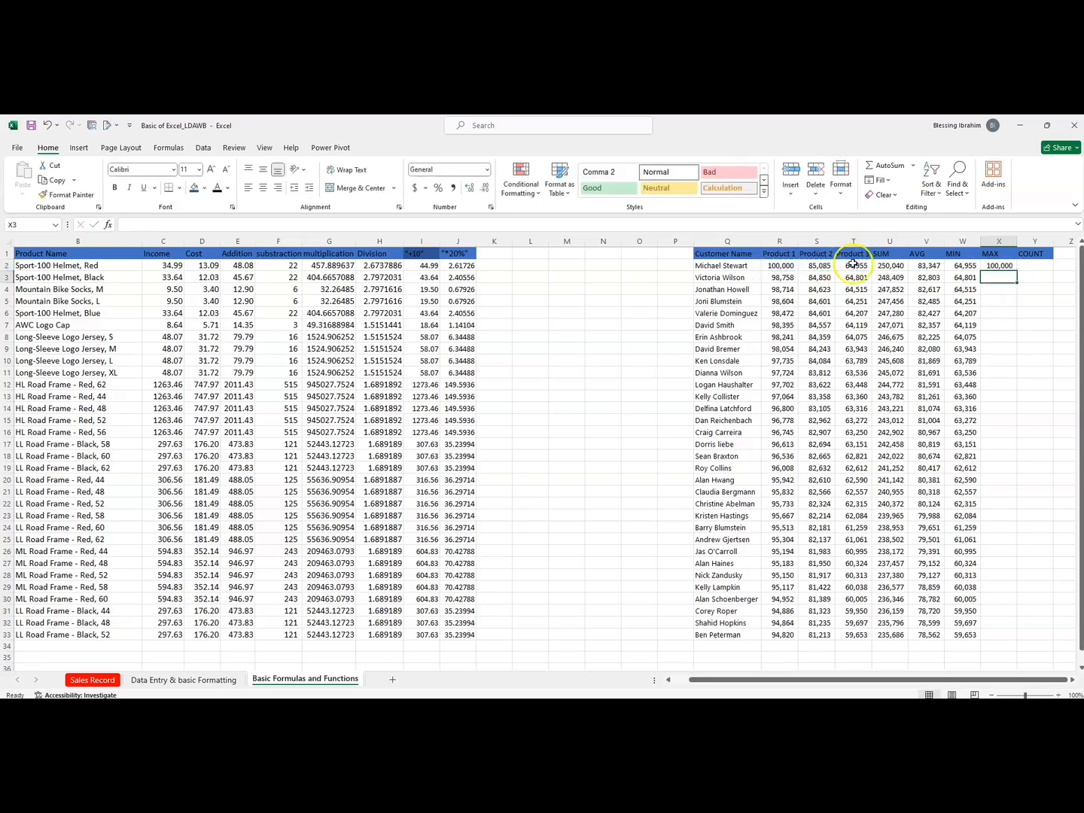
drag(807, 268, 857, 267)
click(994, 266)
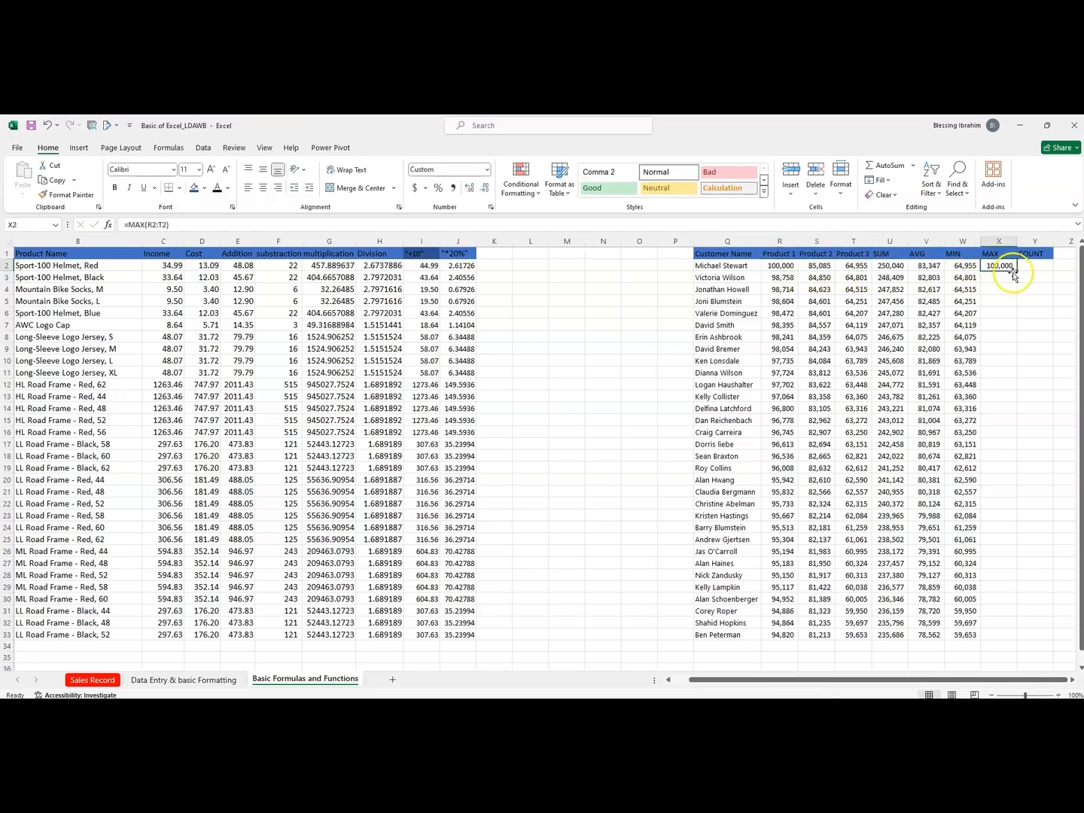
double_click(1017, 271)
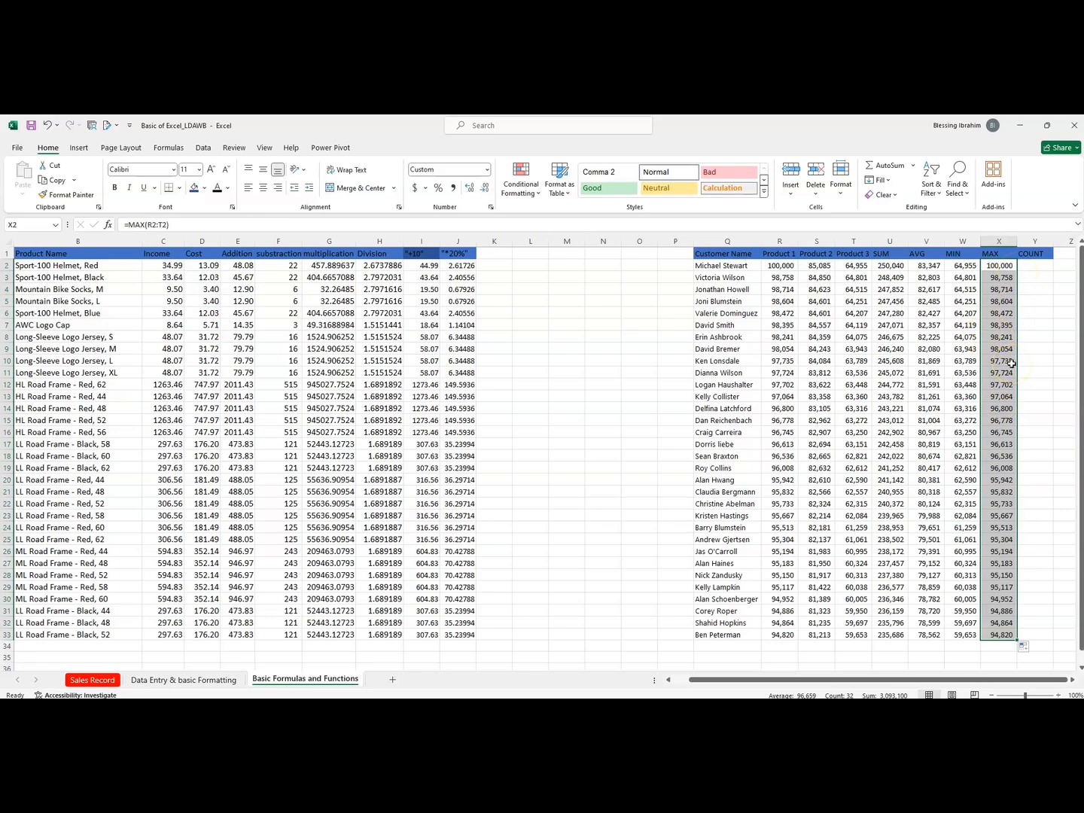
Step: Count the numeric product entries with =COUNT(R2:T2) in cell Y2 and fill the formula down through row 33
click(1036, 264)
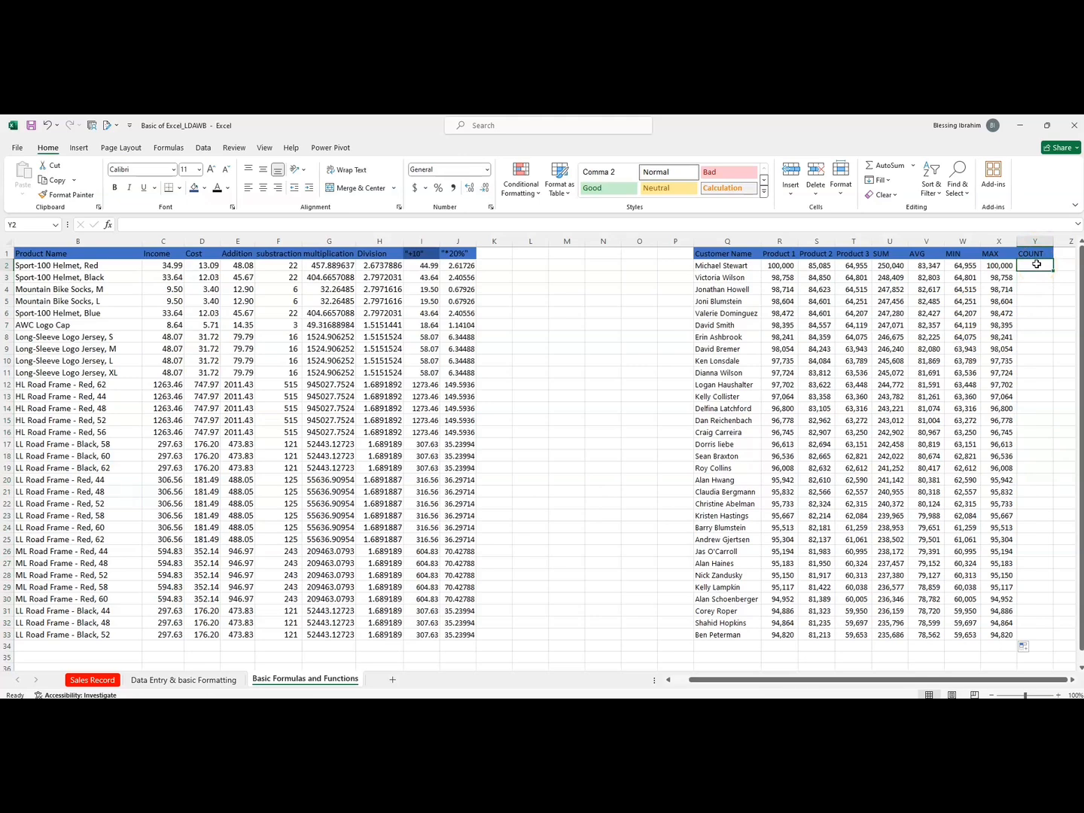
text(=COUNT)
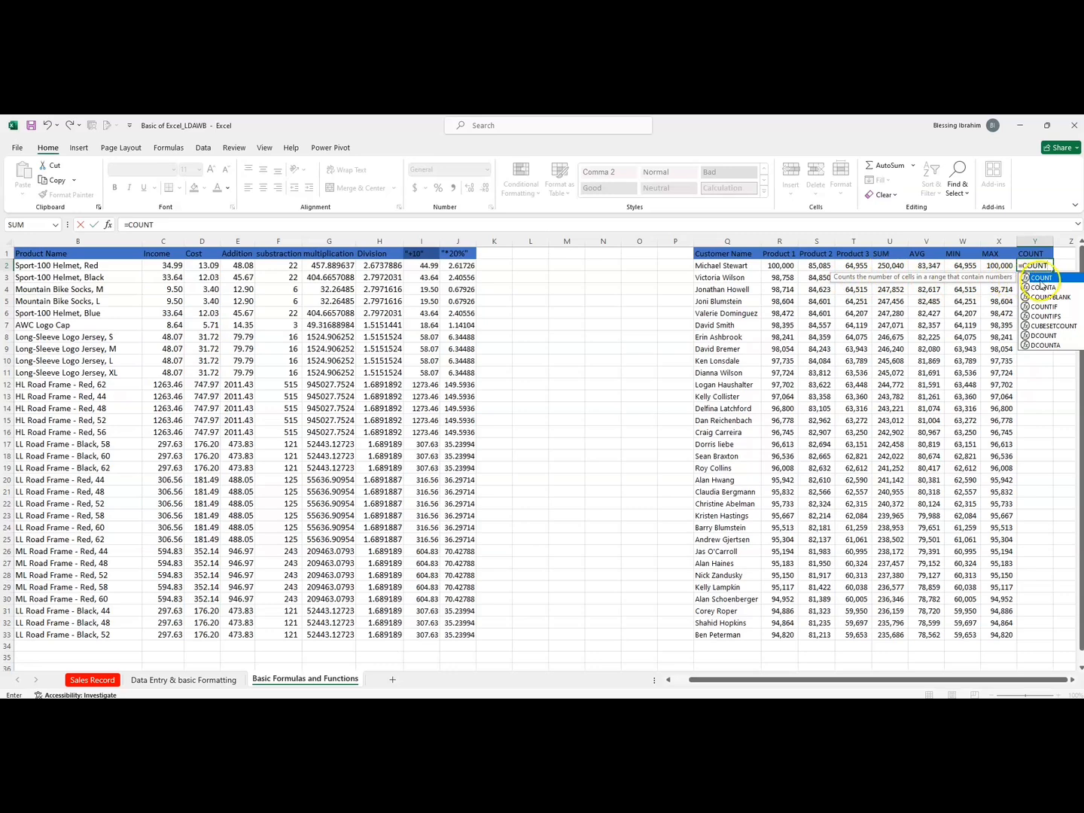
key(Tab)
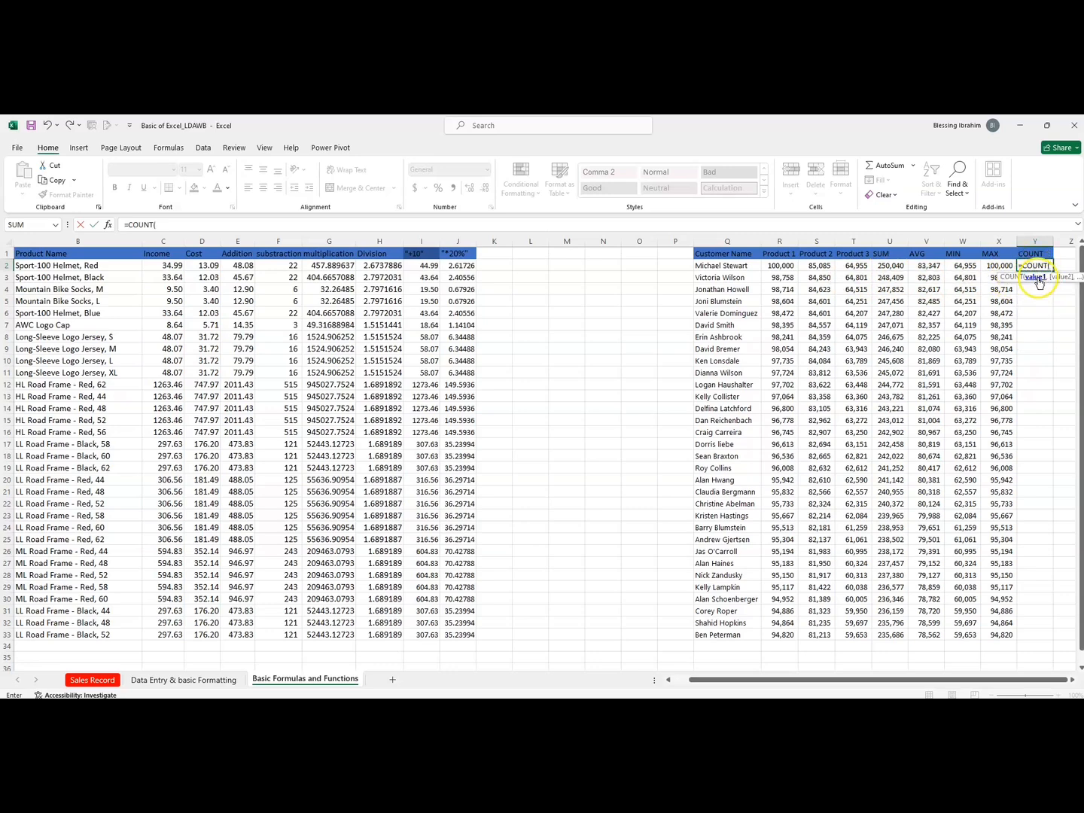
drag(778, 267, 854, 266)
key(Return)
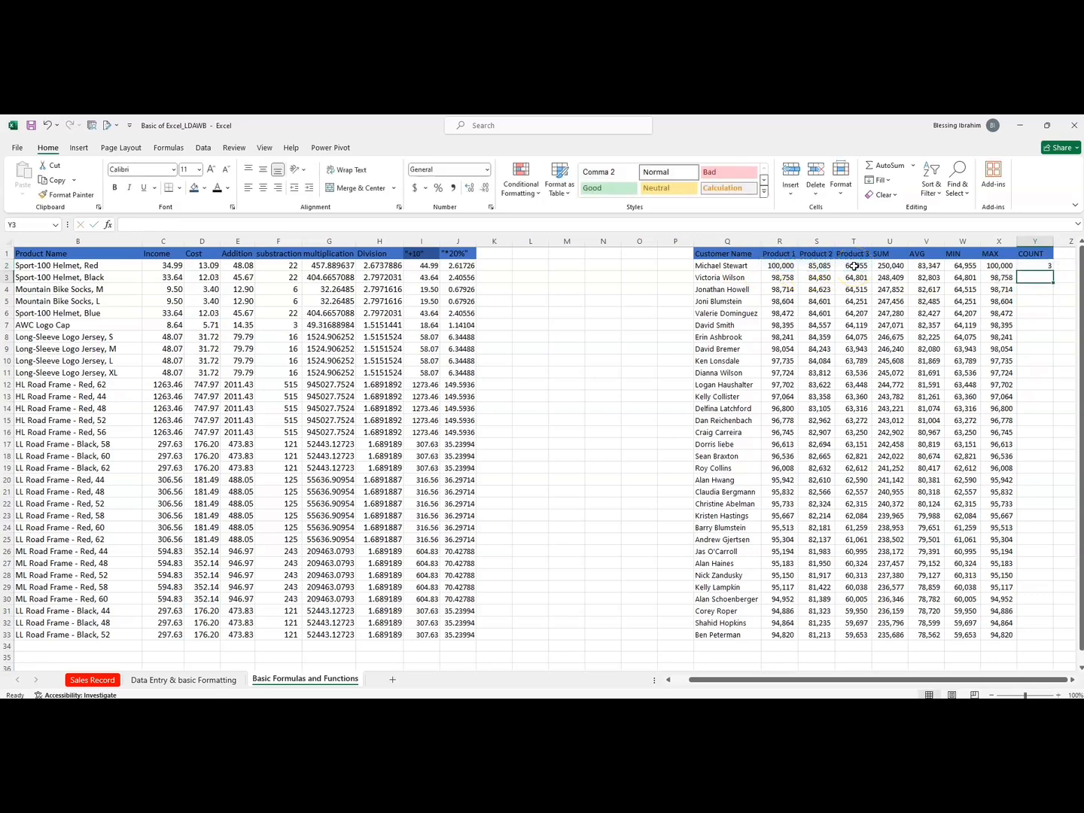
click(1035, 265)
click(777, 267)
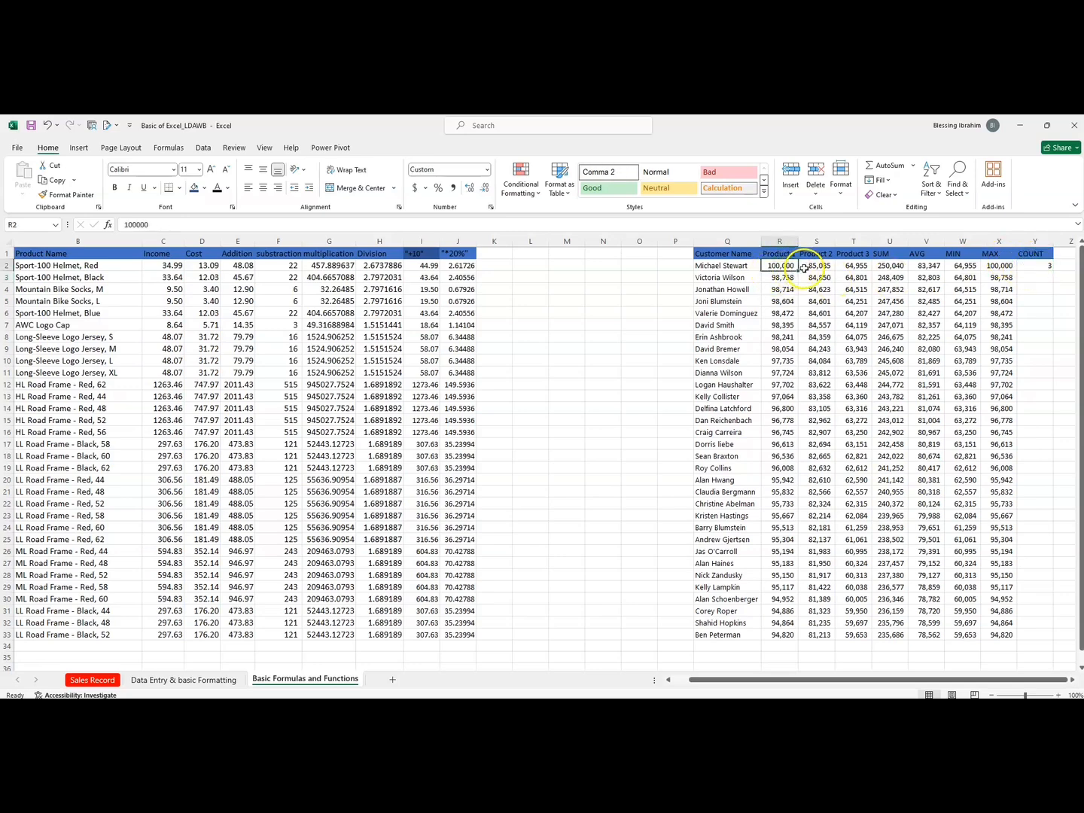
click(819, 268)
click(849, 267)
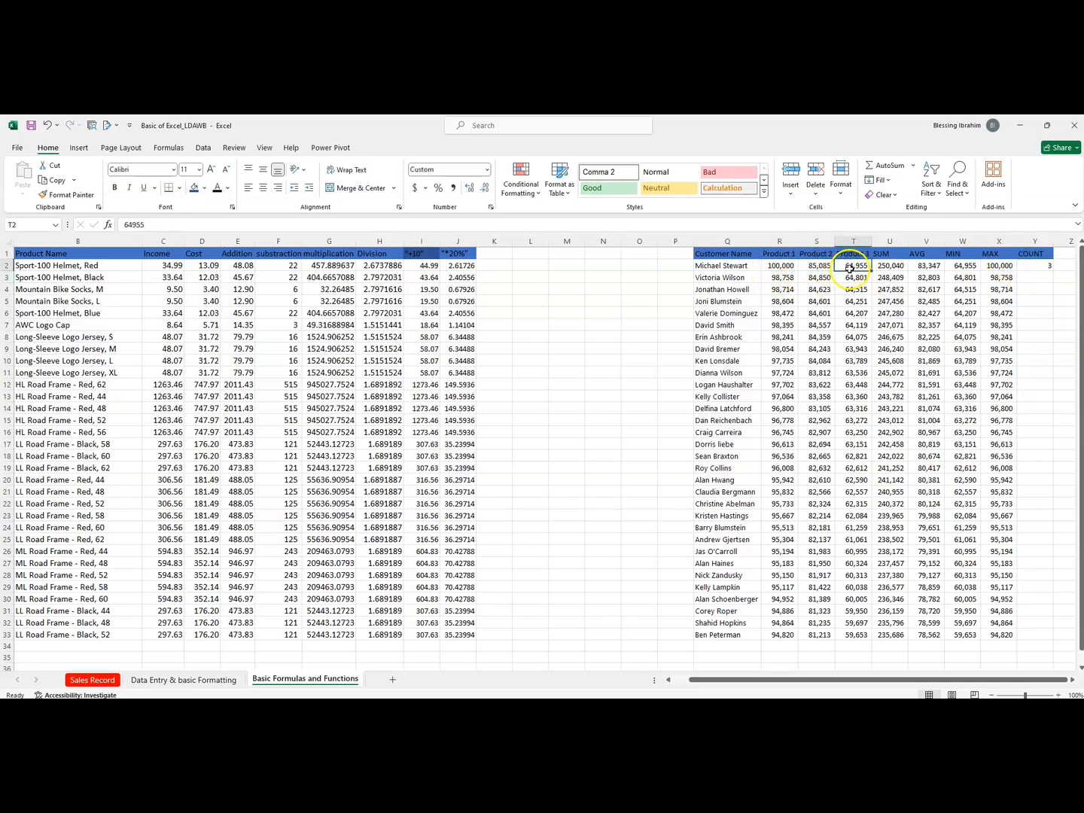
click(1038, 268)
double_click(1053, 271)
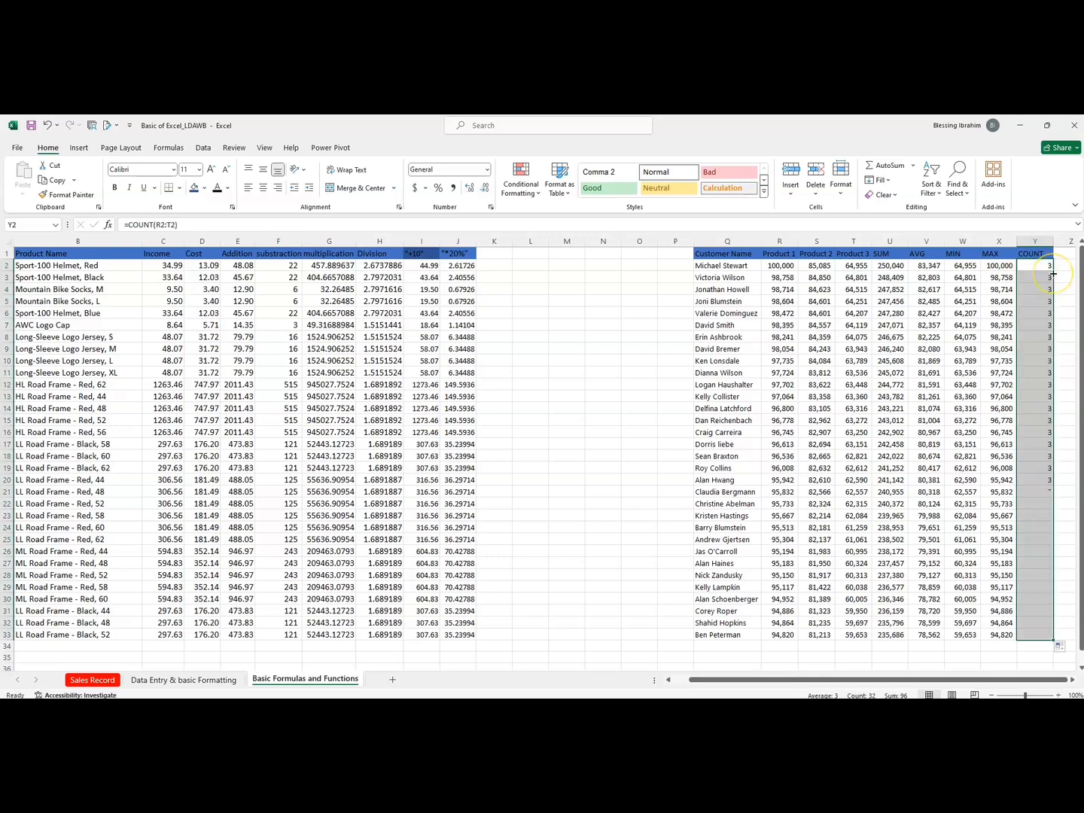
Step: Total the Product 1 column in cell R34 with =SUM(R2:R33)
drag(1082, 305, 1081, 316)
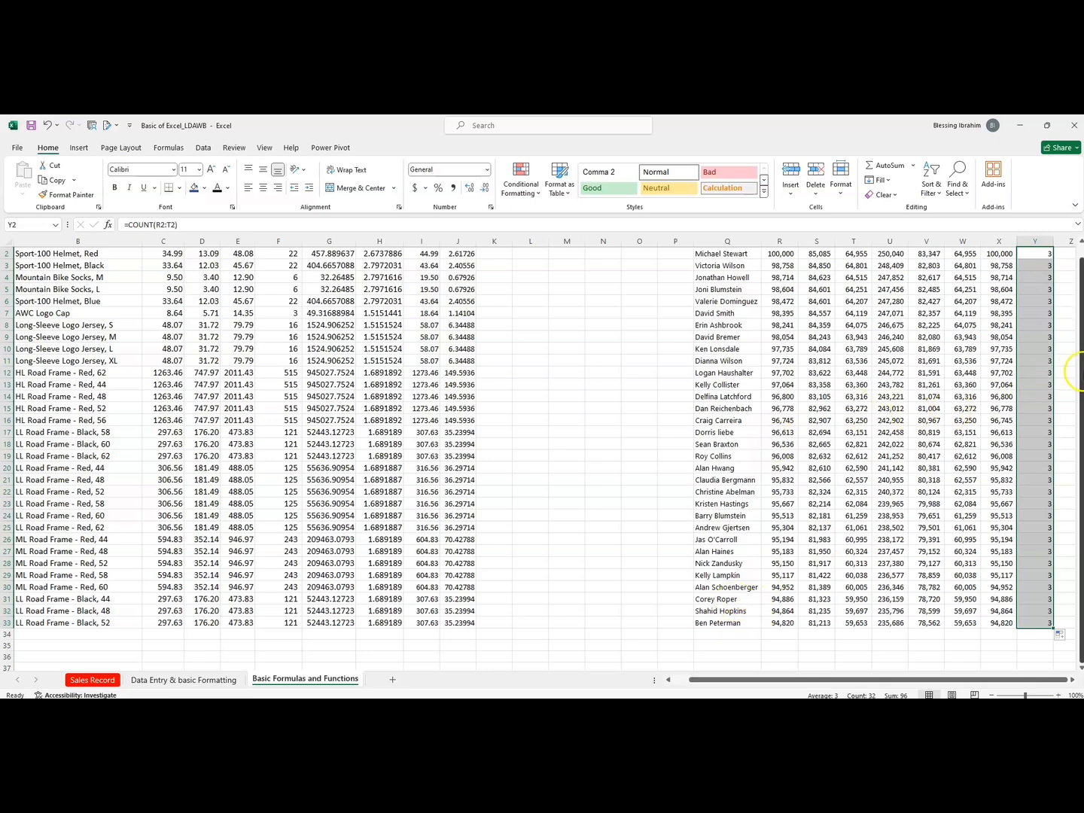
scroll(1079, 369, up, 1)
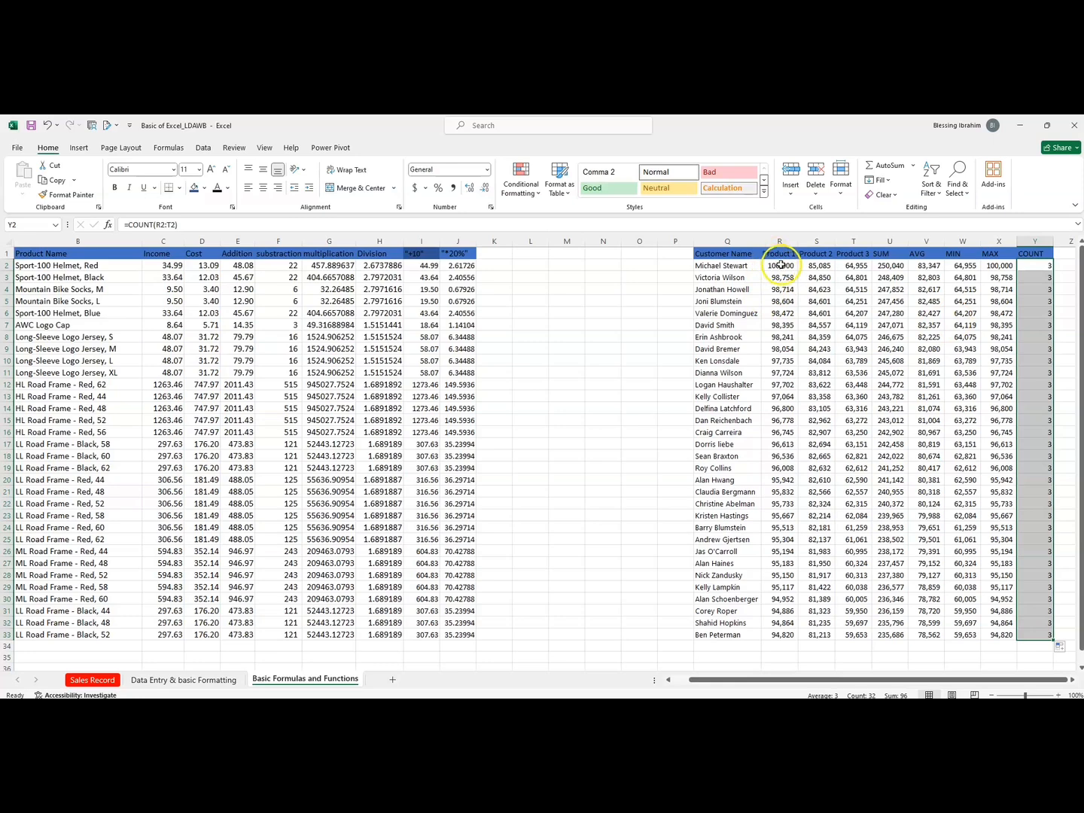
click(776, 645)
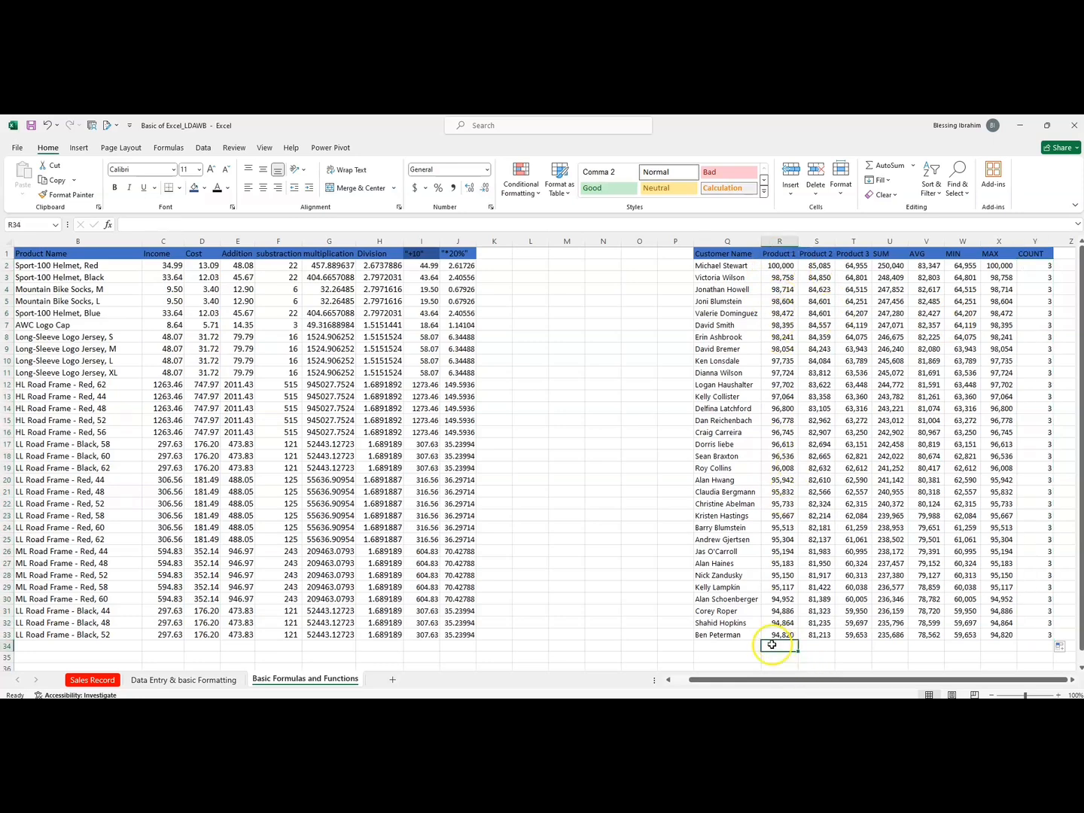
text(=S)
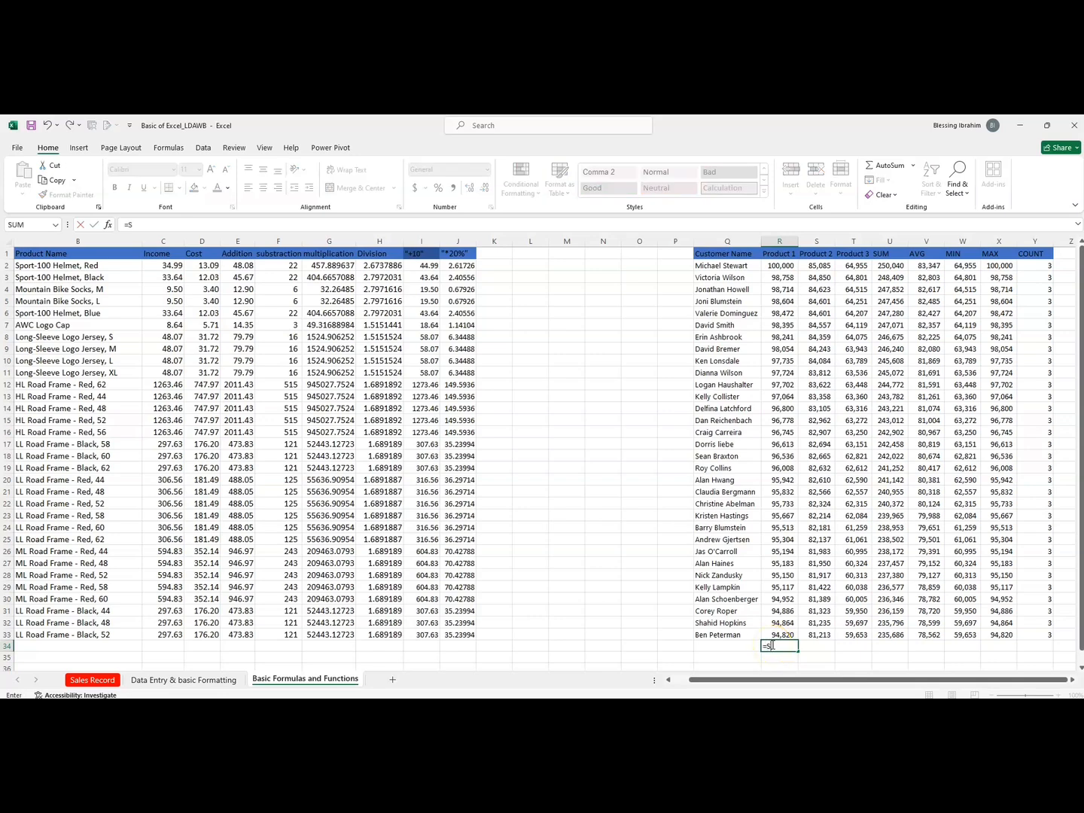
text(UM)
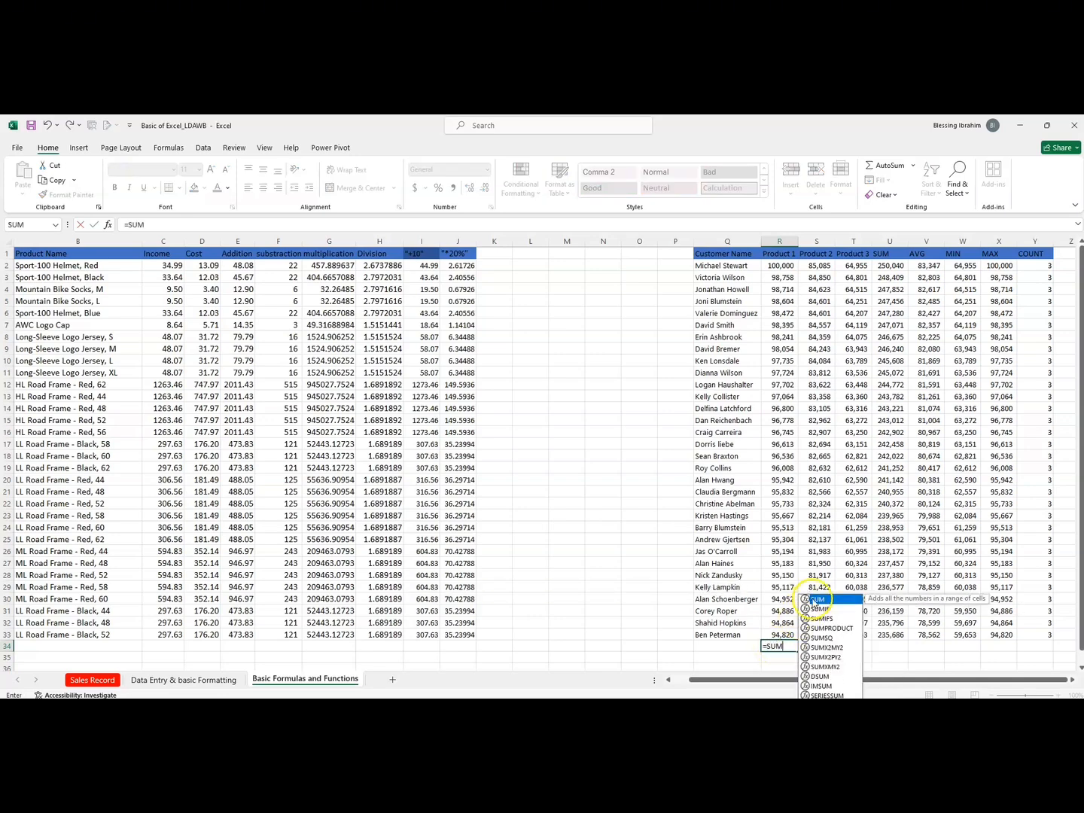
double_click(814, 599)
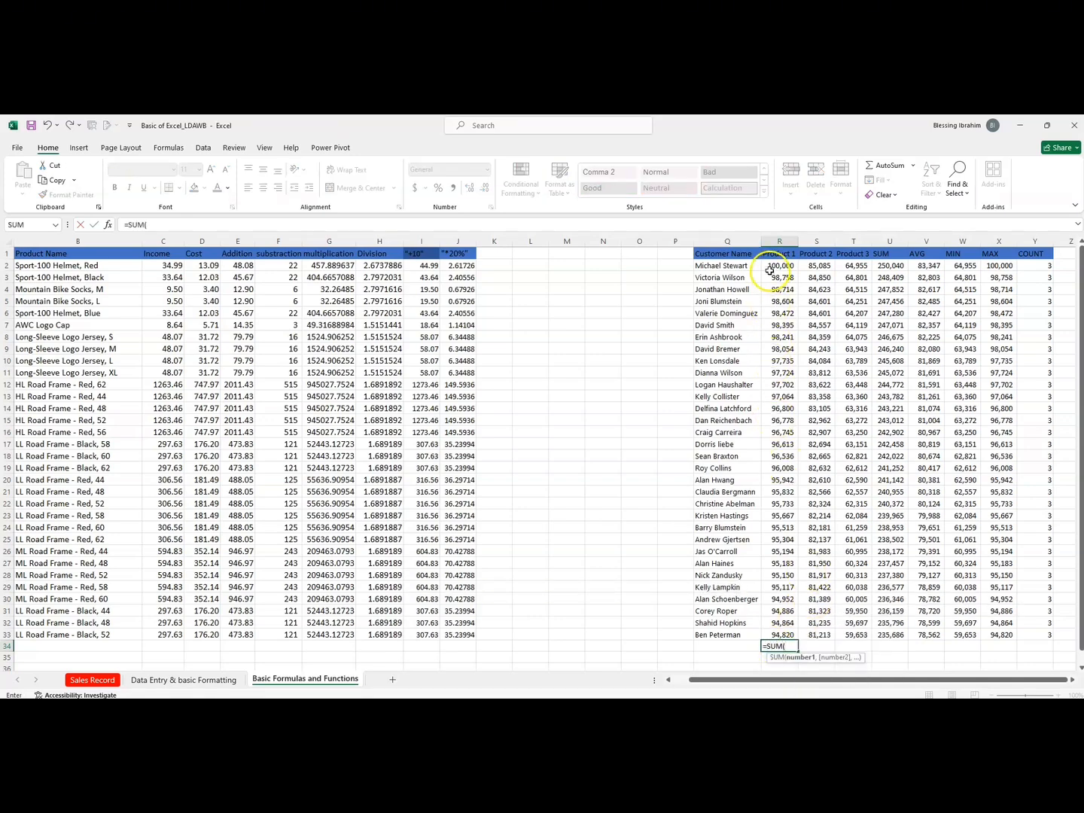
drag(776, 268, 769, 634)
key(Return)
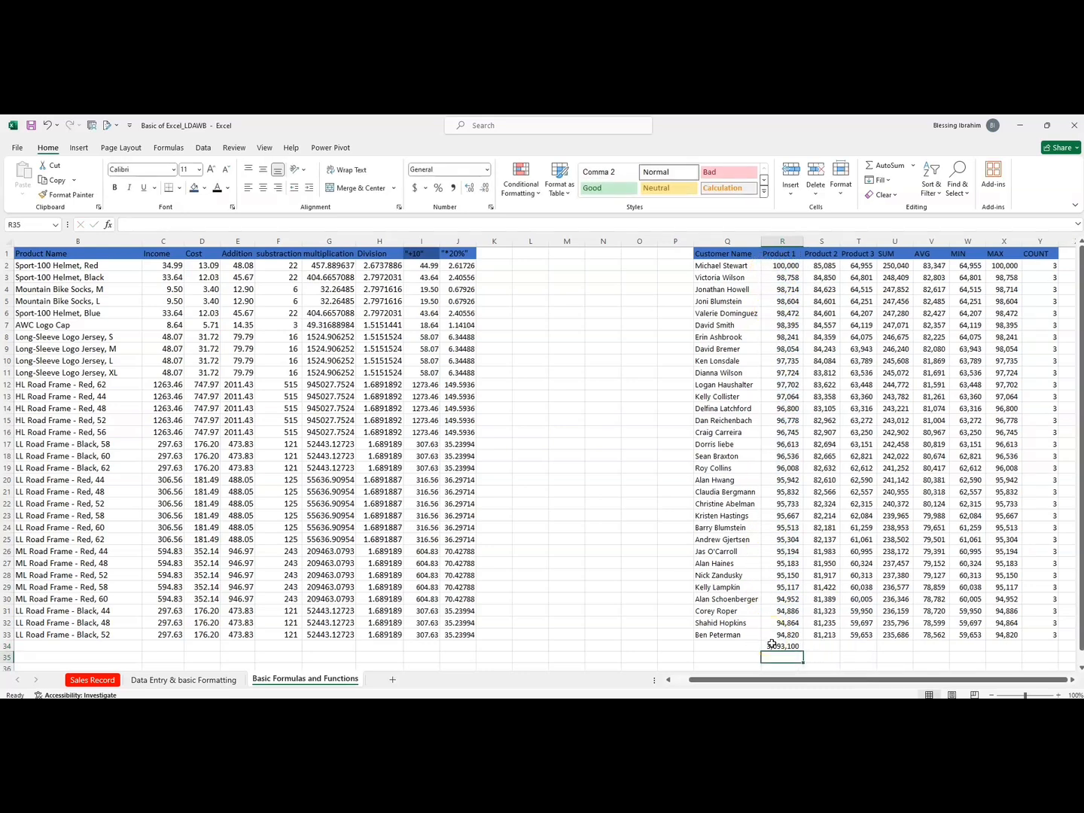
Step: Clear the Product 1 total in cell R34 and recreate it with AutoSum over R2:R33
click(776, 654)
click(774, 647)
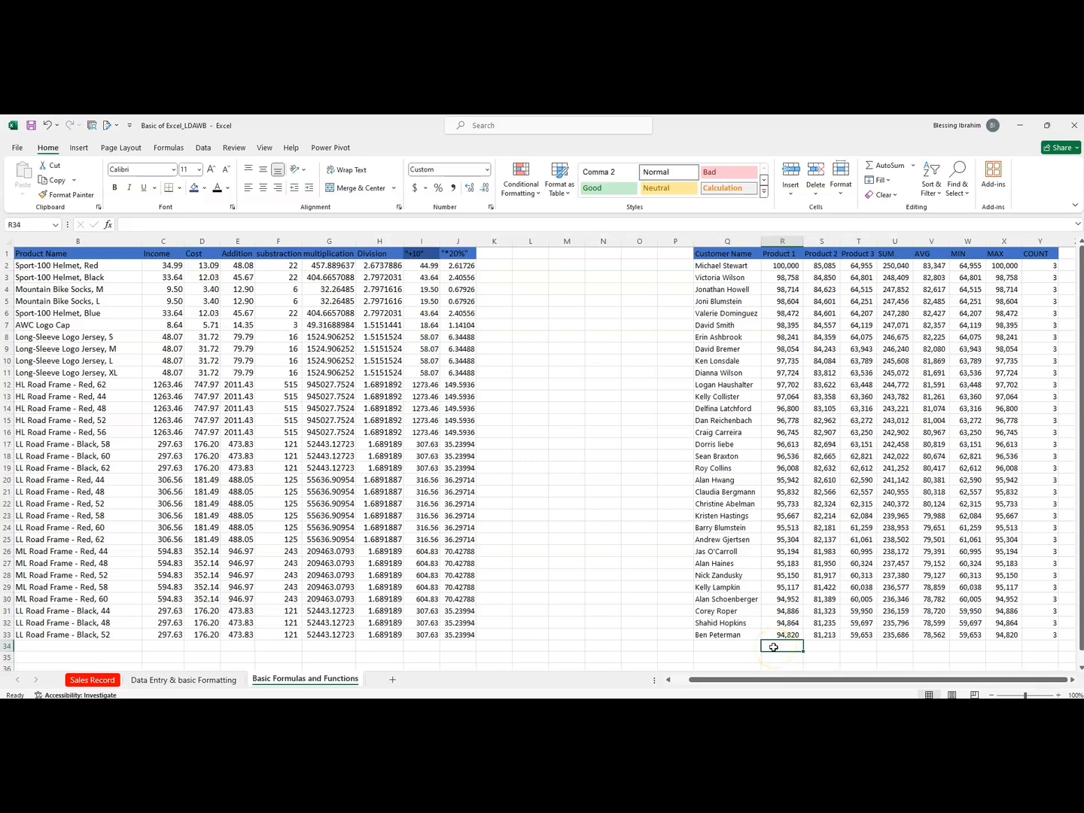
key(alt+equal)
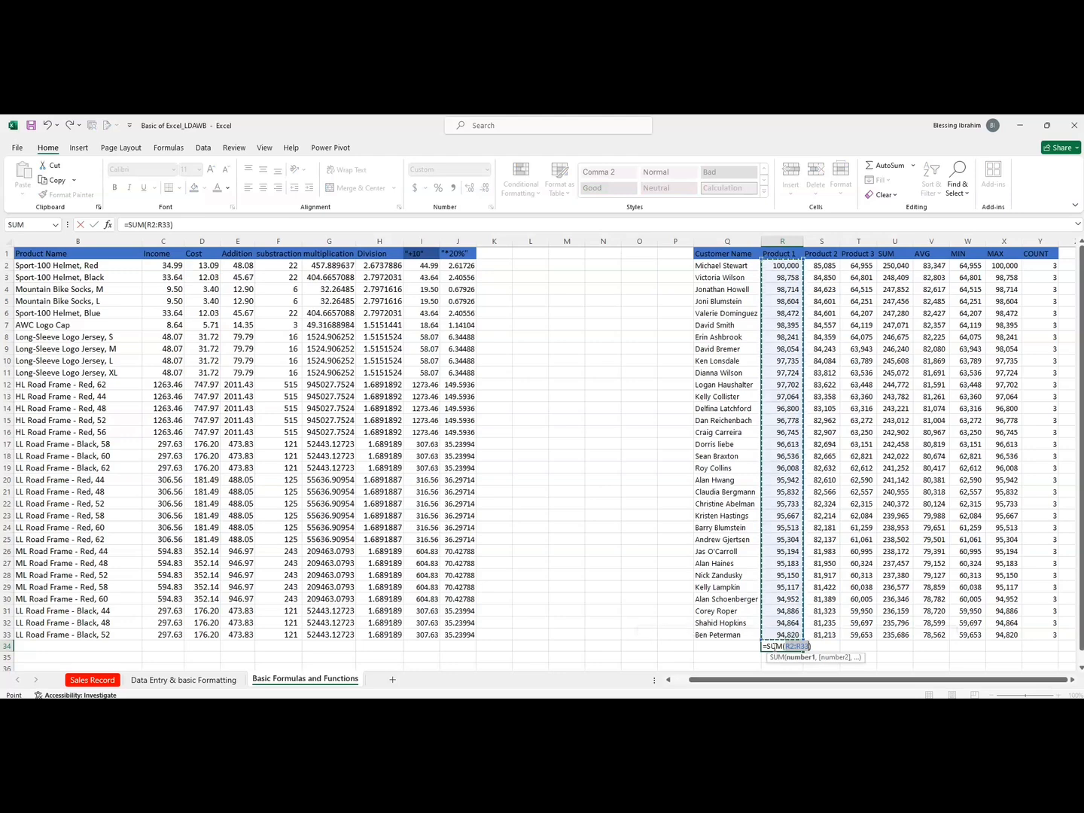
key(Return)
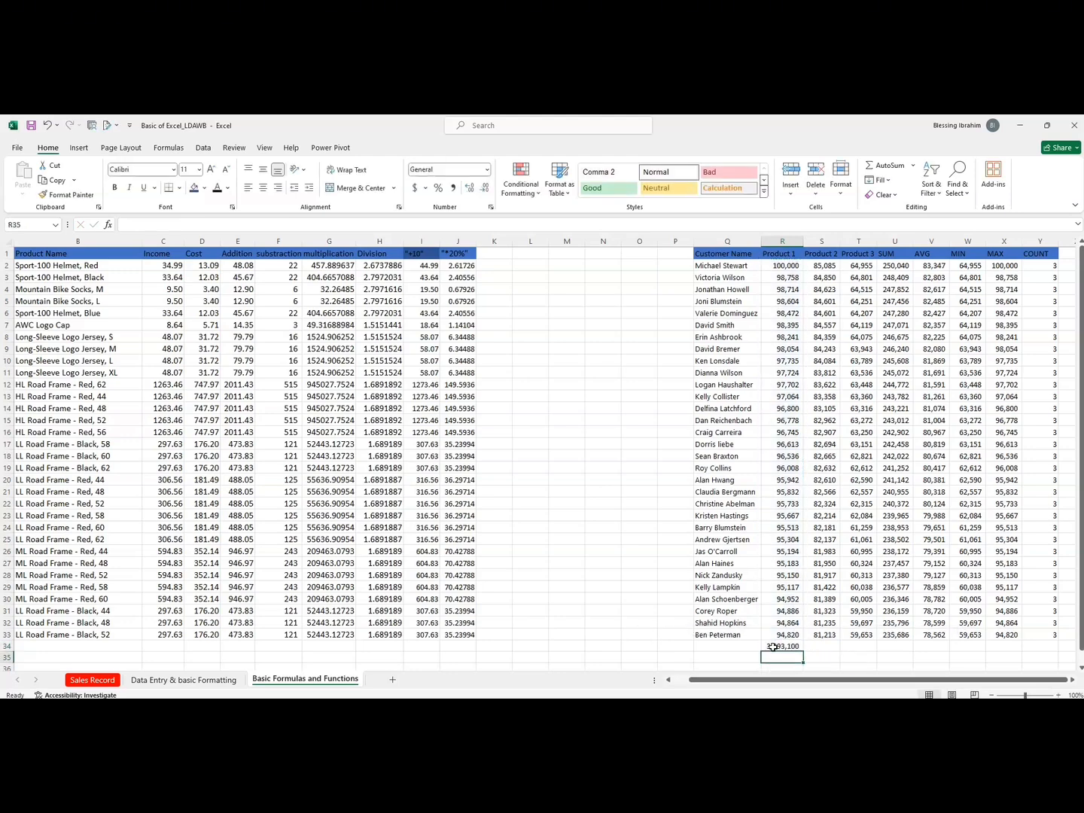
Step: Average the Product 2 column in cell S34 with =AVERAGE(S2:S33)
click(822, 646)
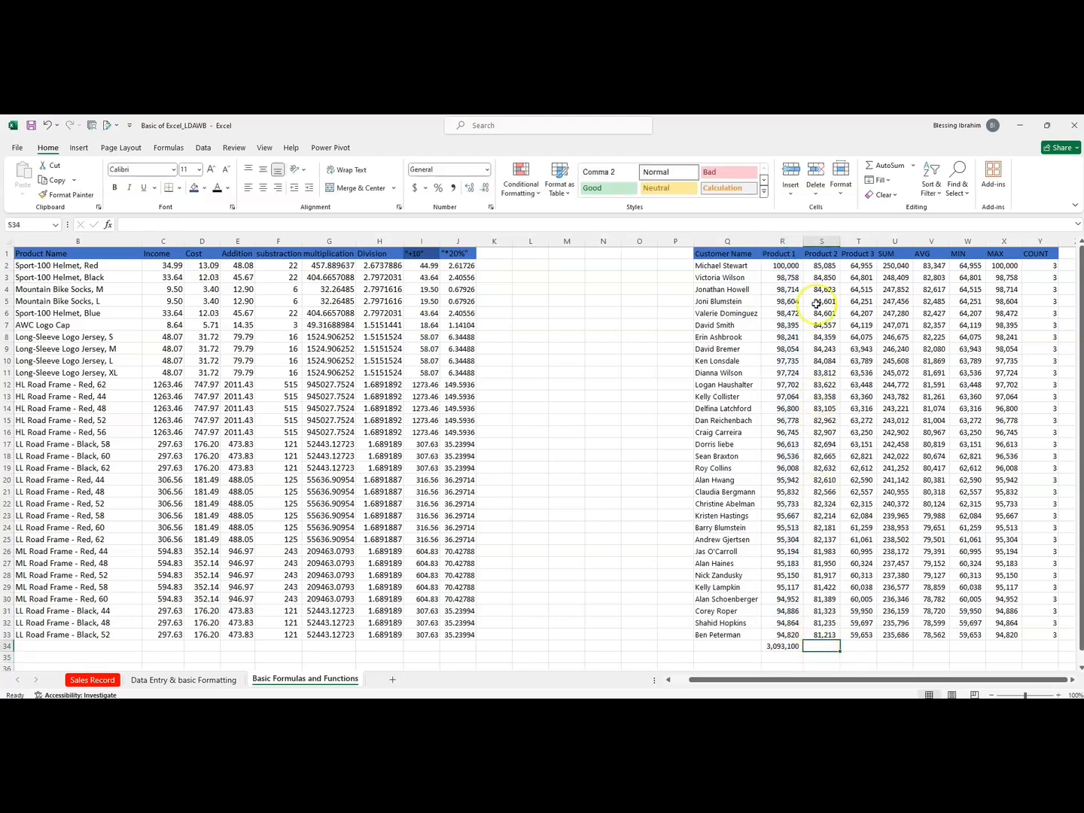
drag(822, 266, 816, 646)
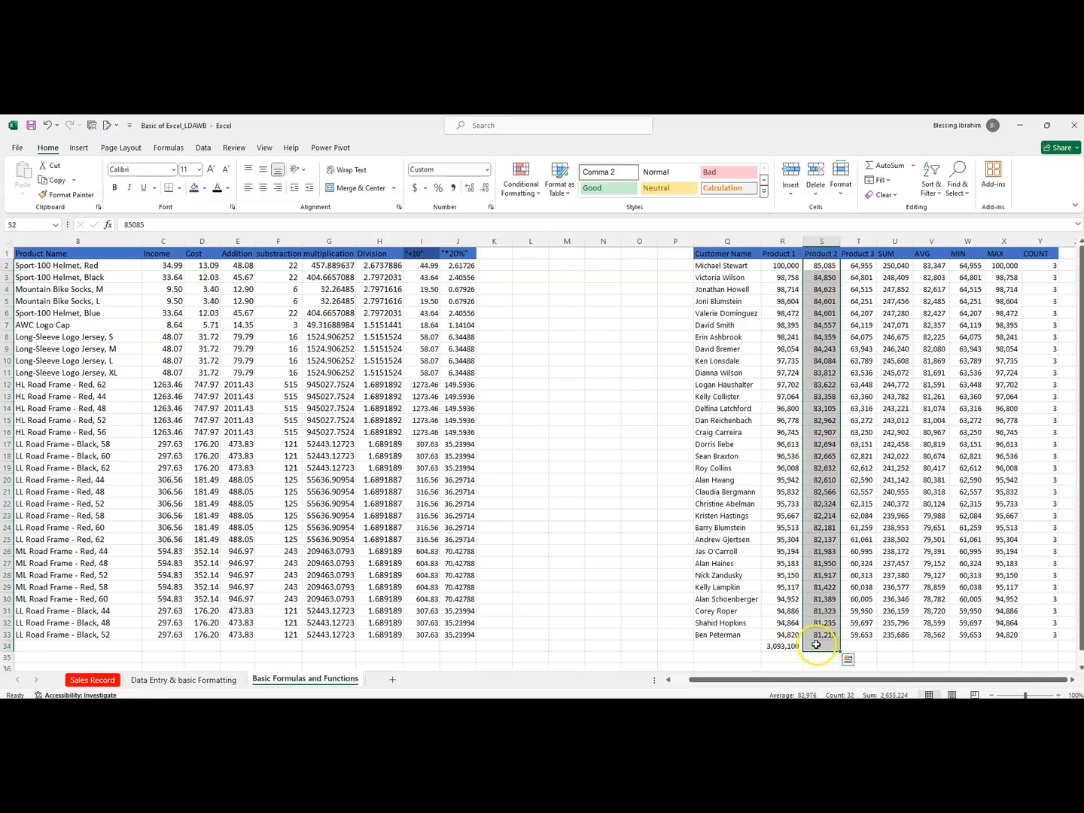
click(816, 646)
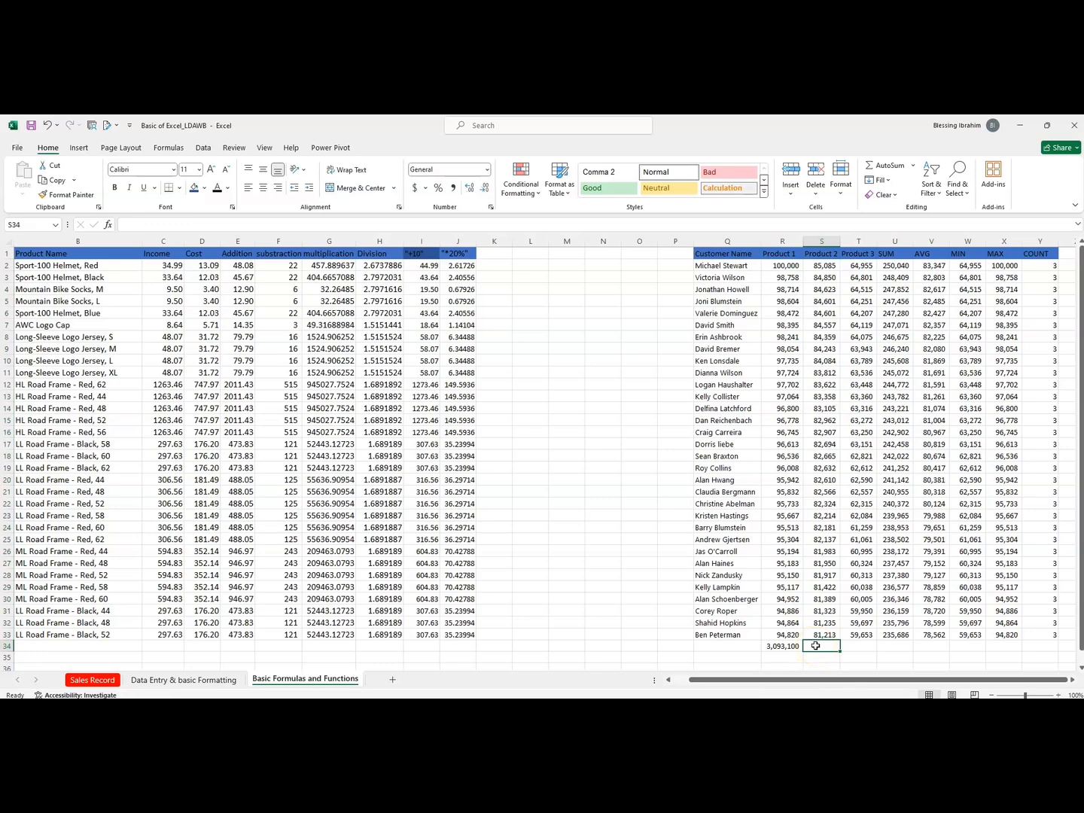
text(=)
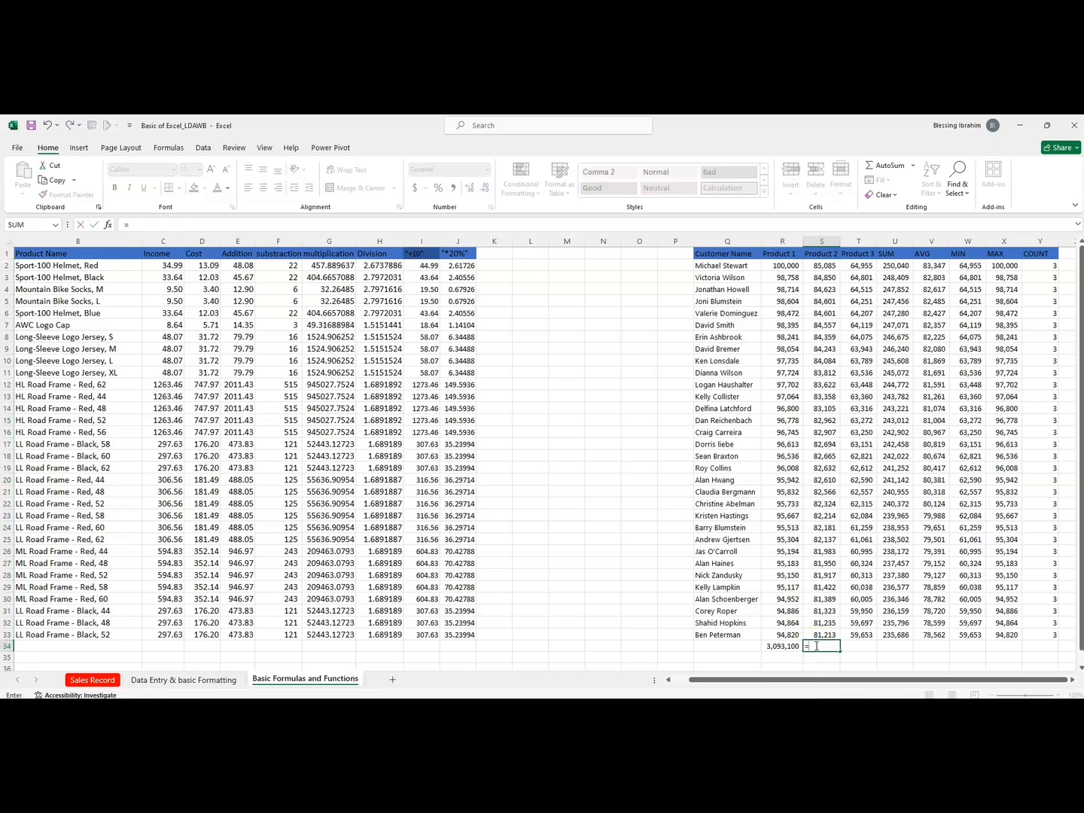
text(AV)
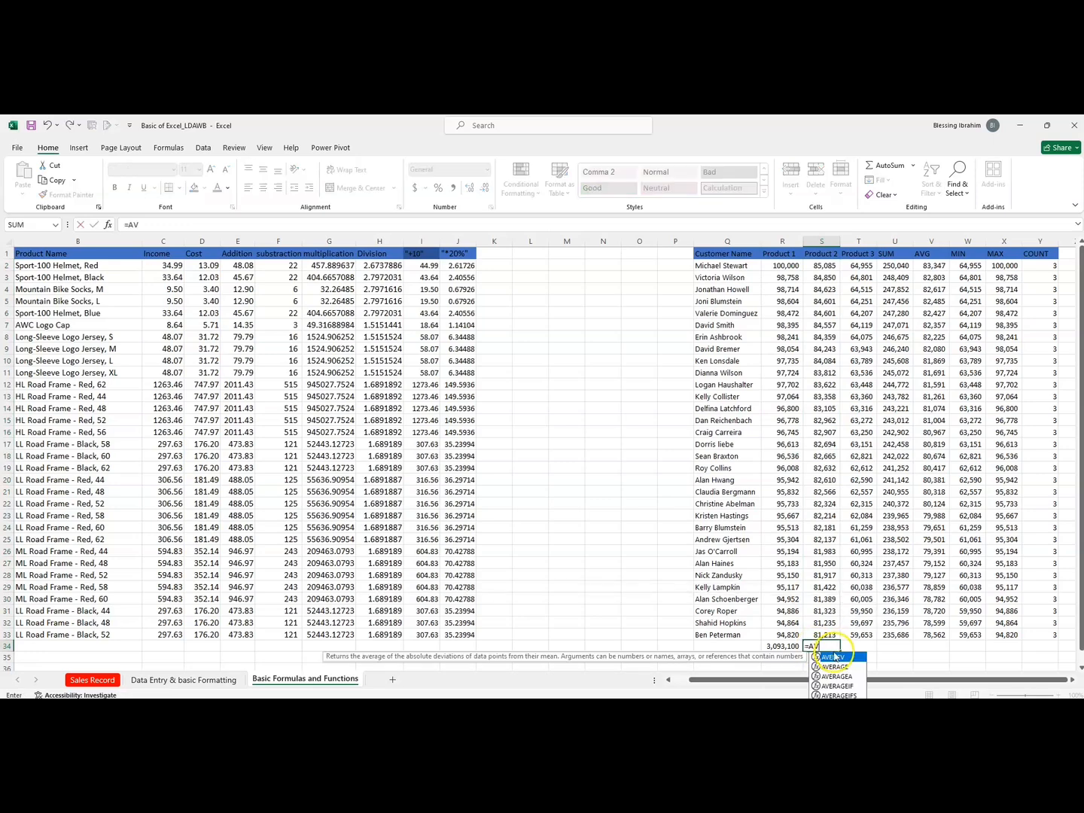
double_click(834, 666)
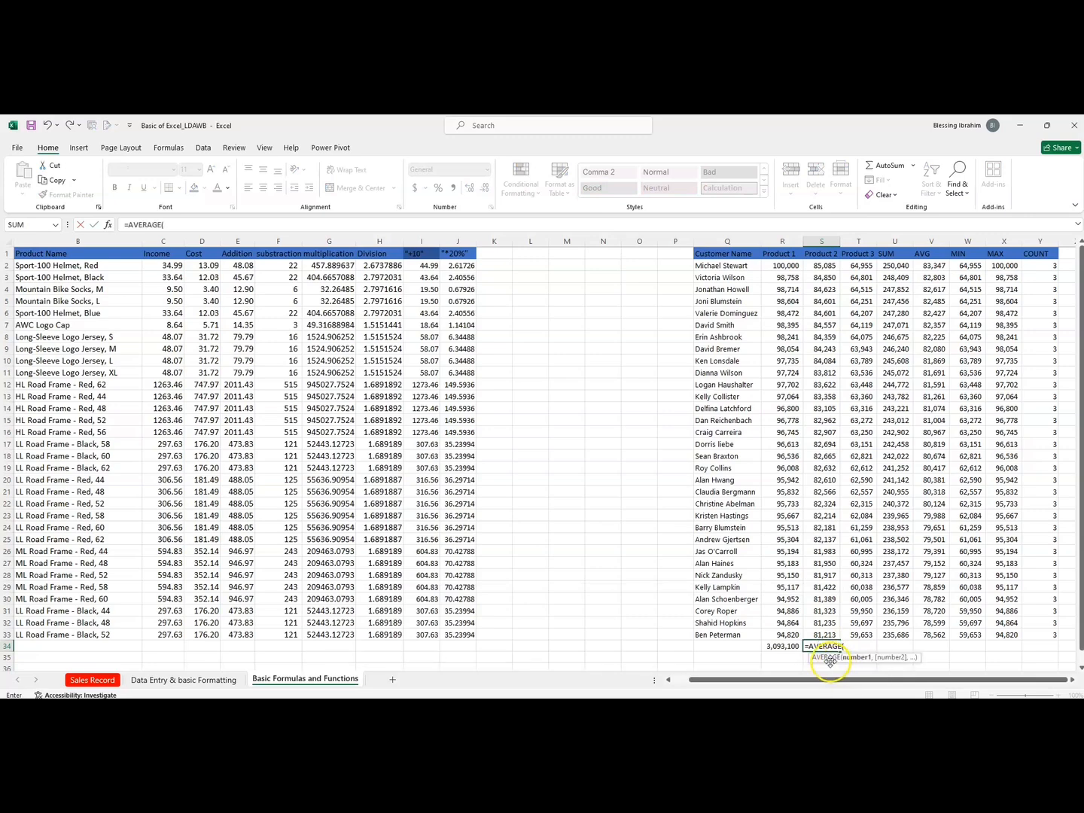
click(821, 266)
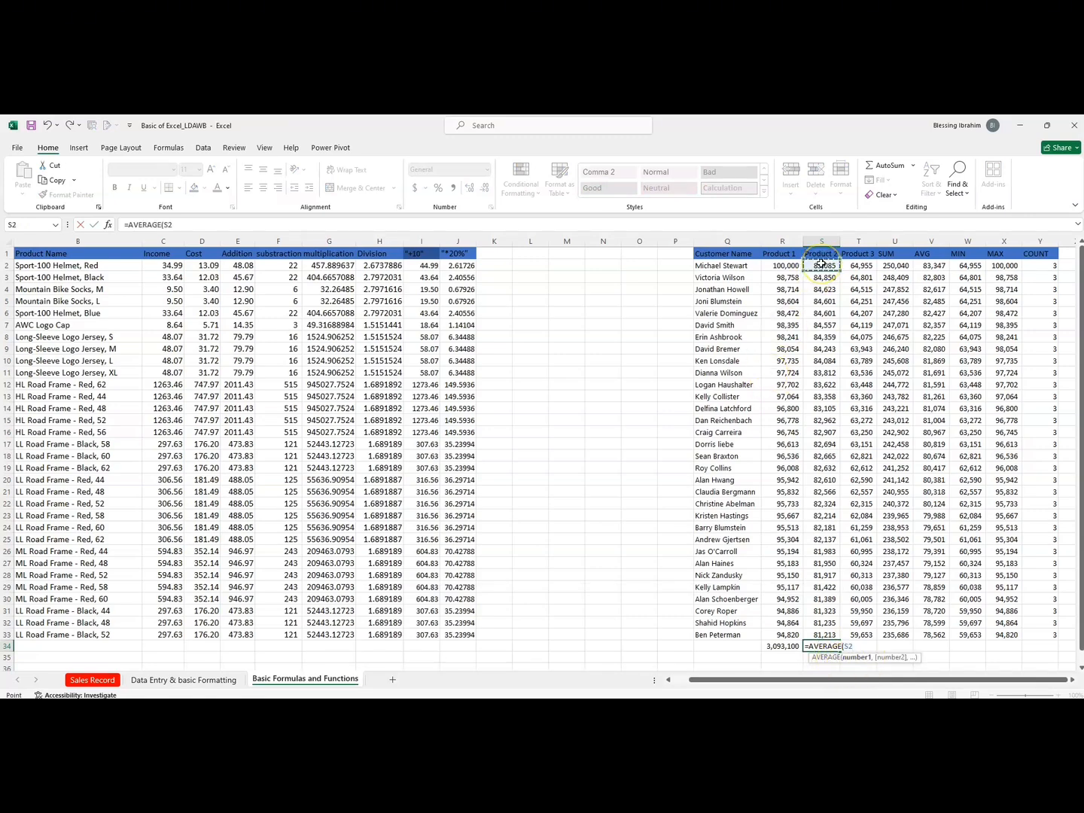
key(ctrl+shift+Down)
key(Return)
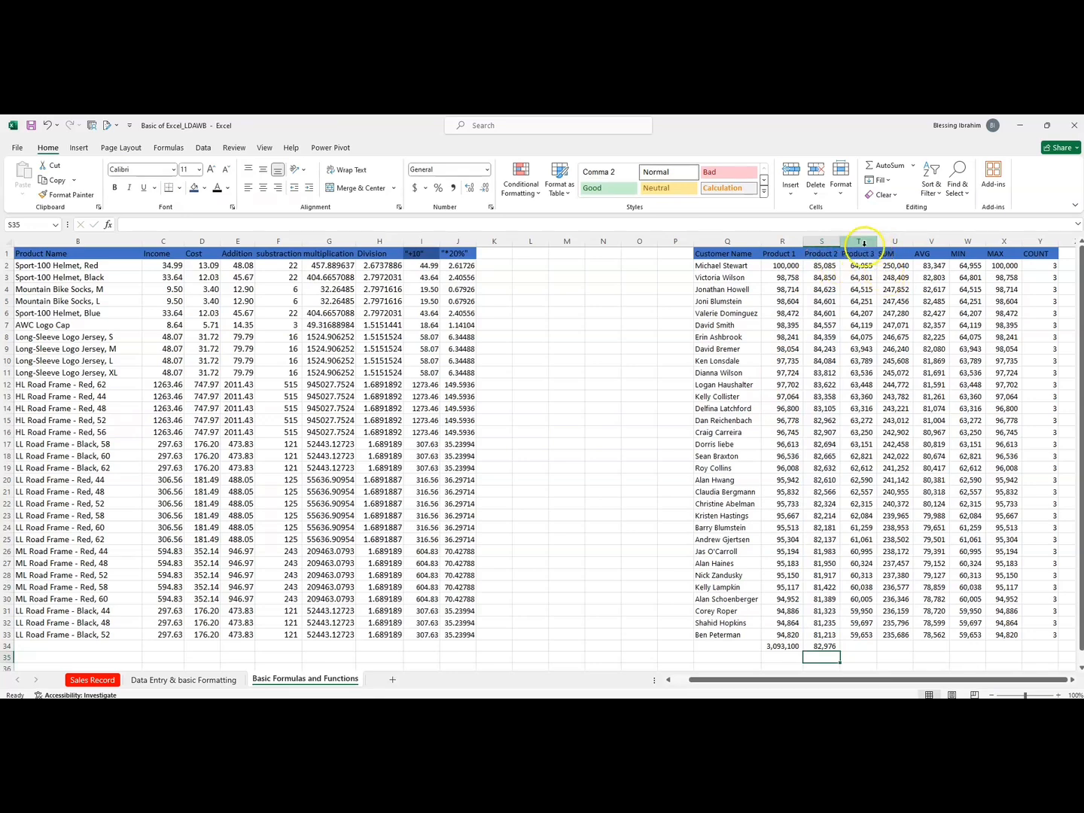
Step: Count the numeric entries of the Product 3 column in cell T34 with =COUNT(T2:T33)
click(860, 645)
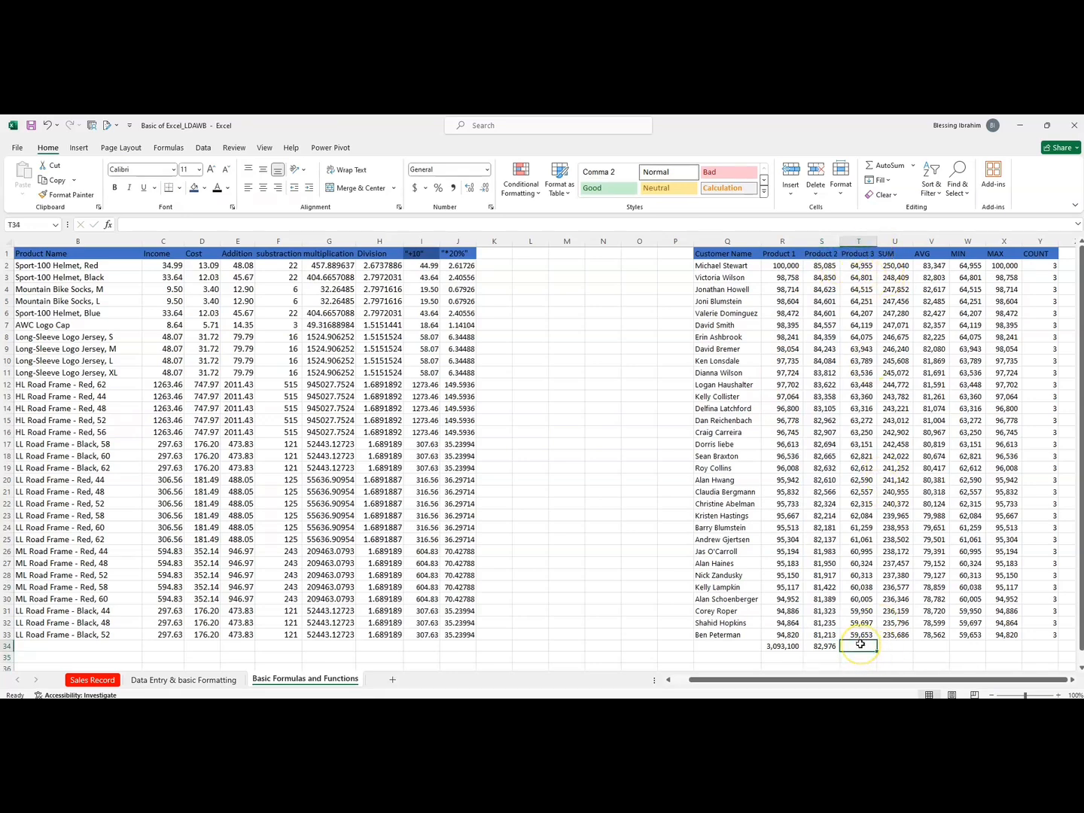
text(C)
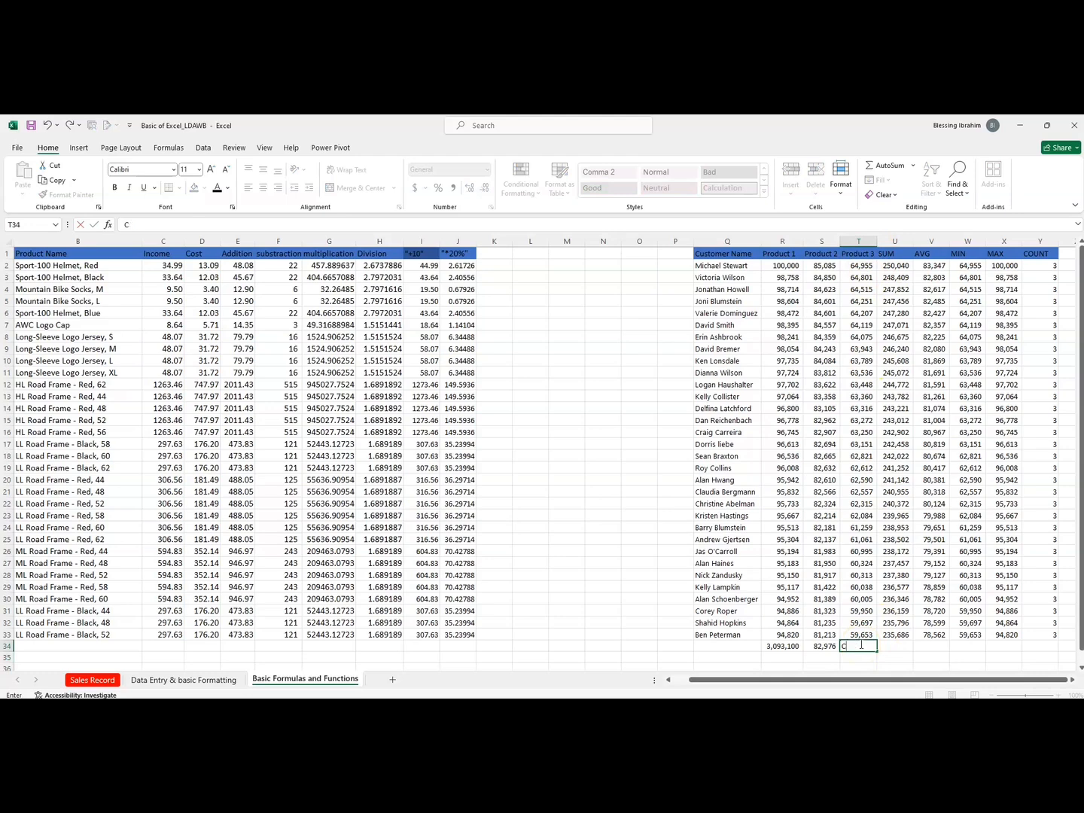
text(OU=COUNT)
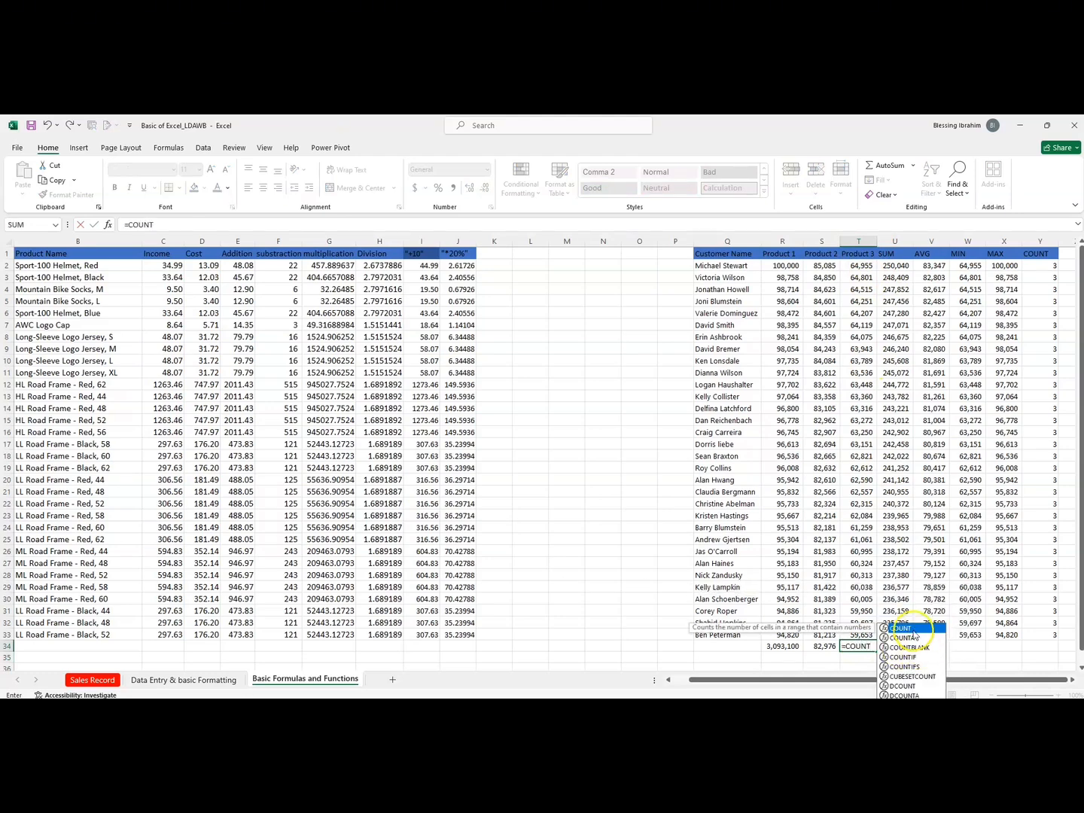
text(()
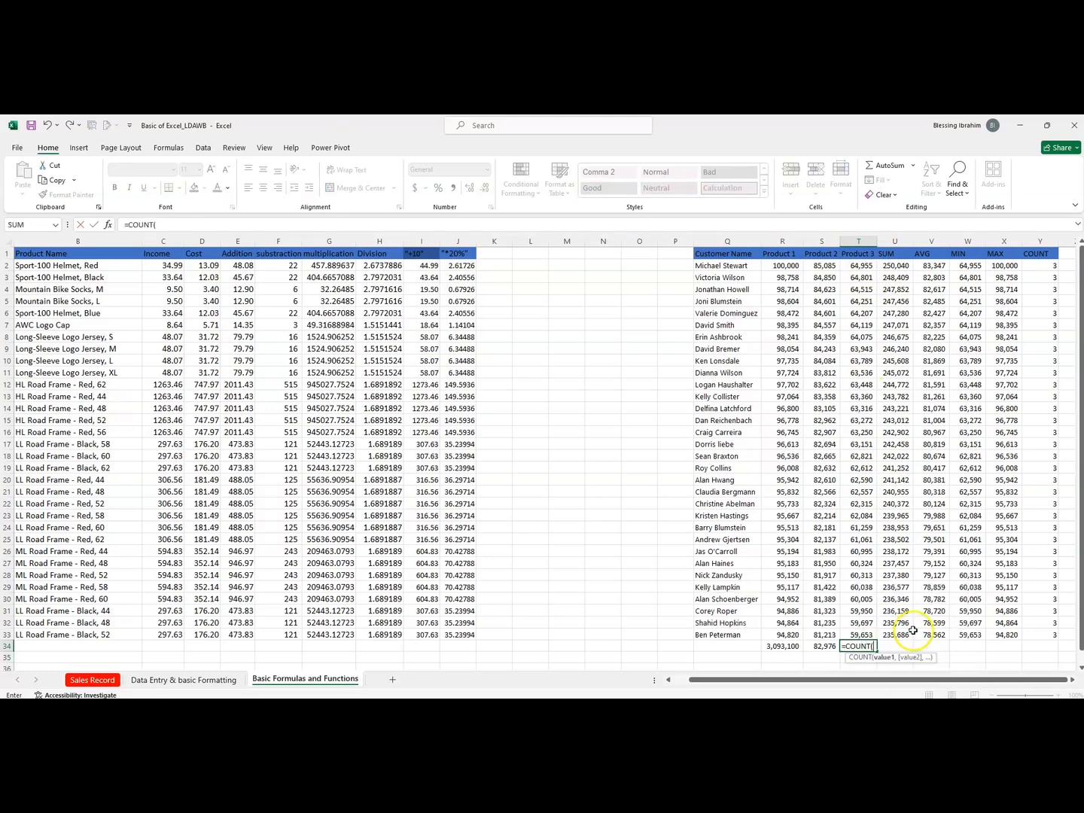
click(855, 267)
key(ctrl+shift+Down)
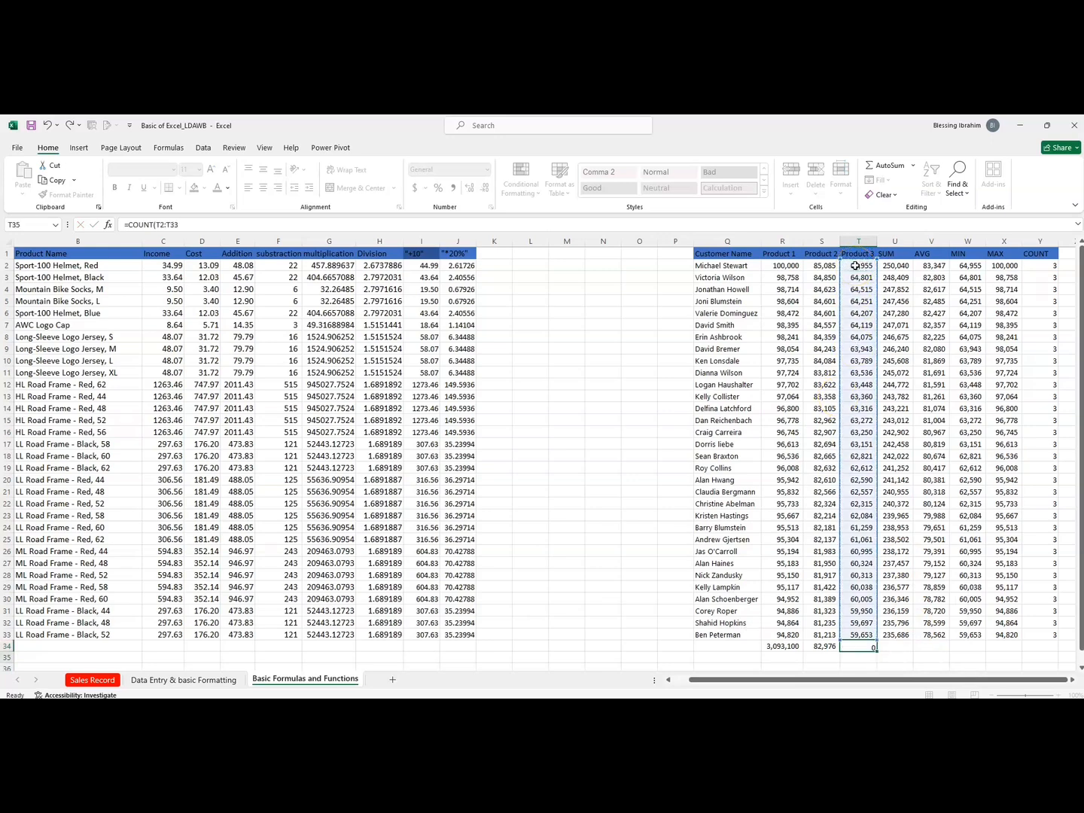
key(Return)
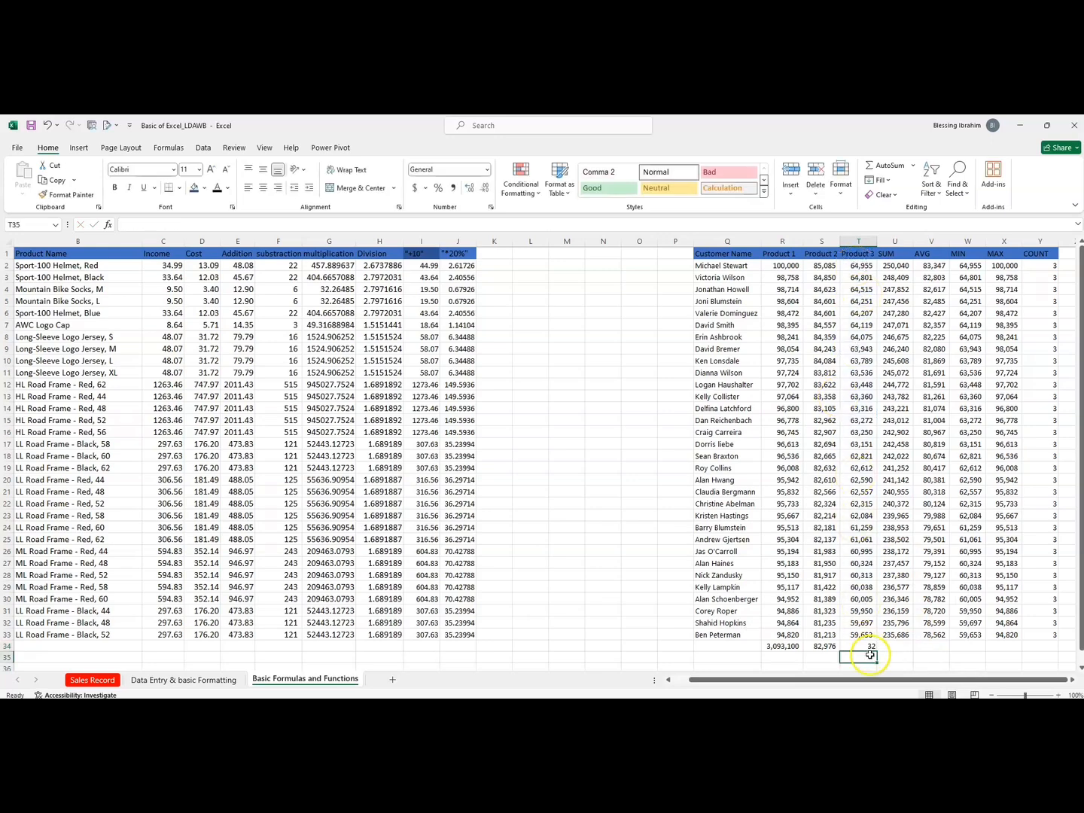
click(857, 267)
drag(857, 274, 863, 644)
click(862, 646)
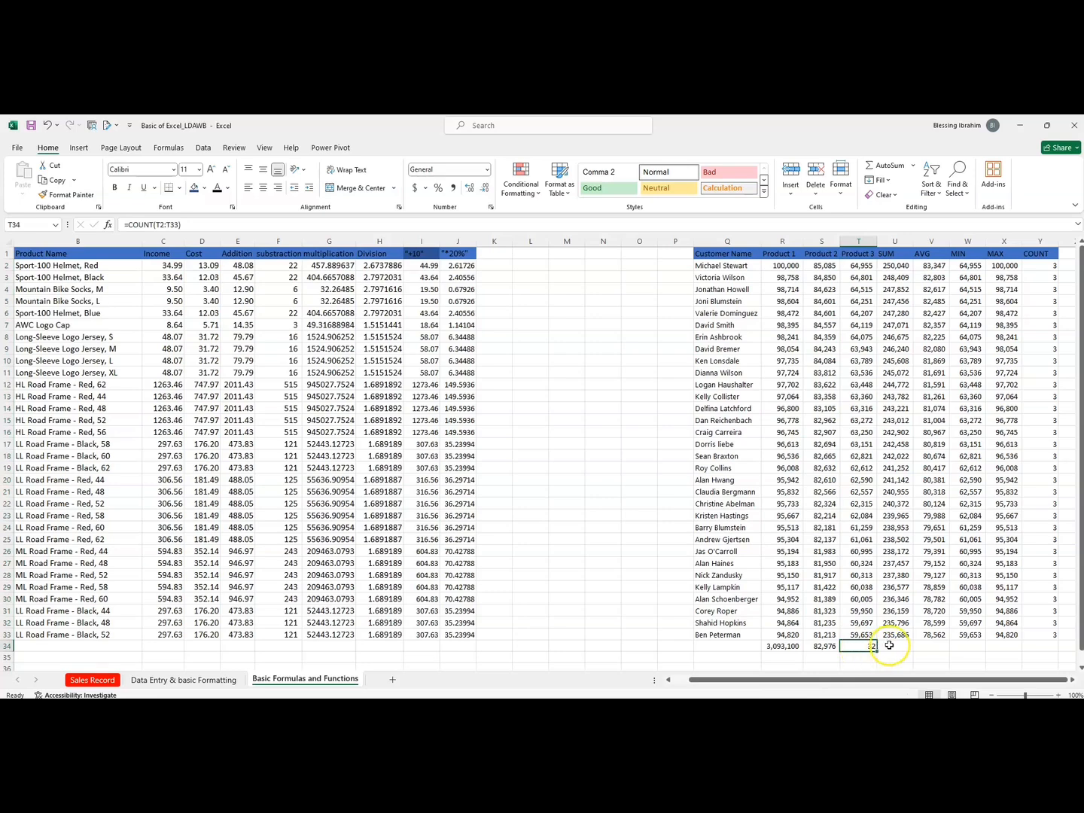
Step: Find the smallest value of the SUM column in cell U34 with =MIN(U2:U33)
click(889, 646)
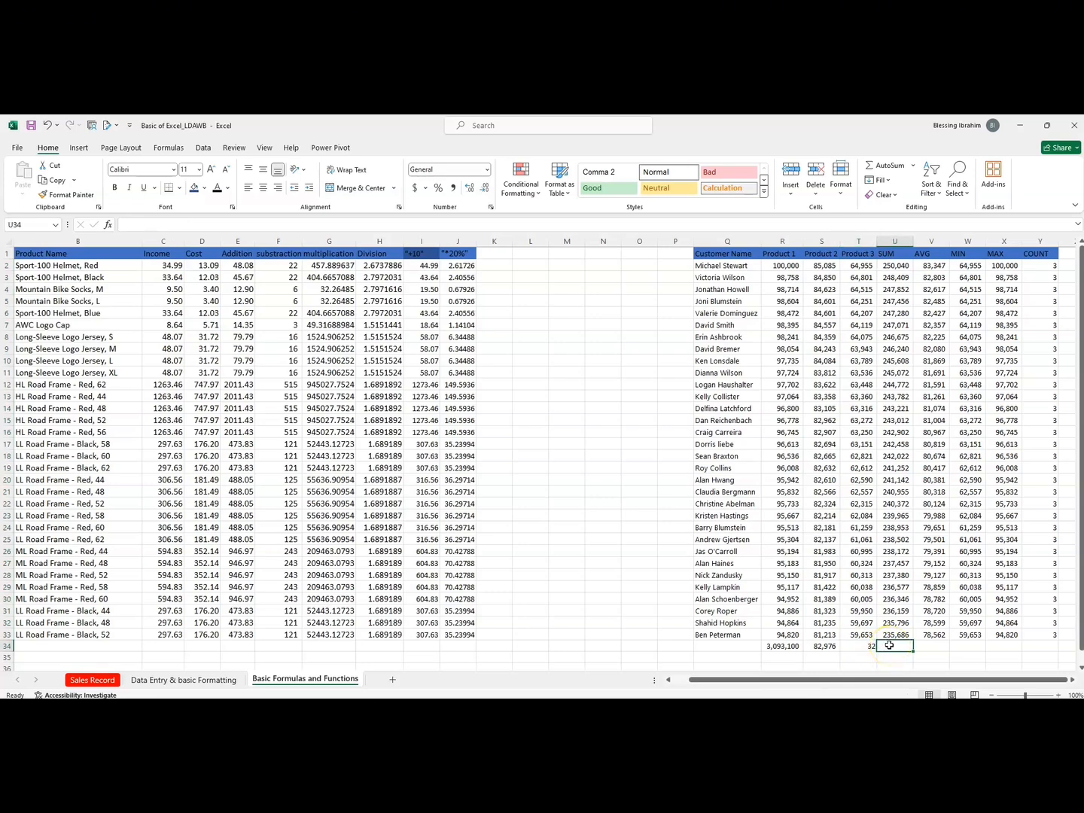
text(=MIN)
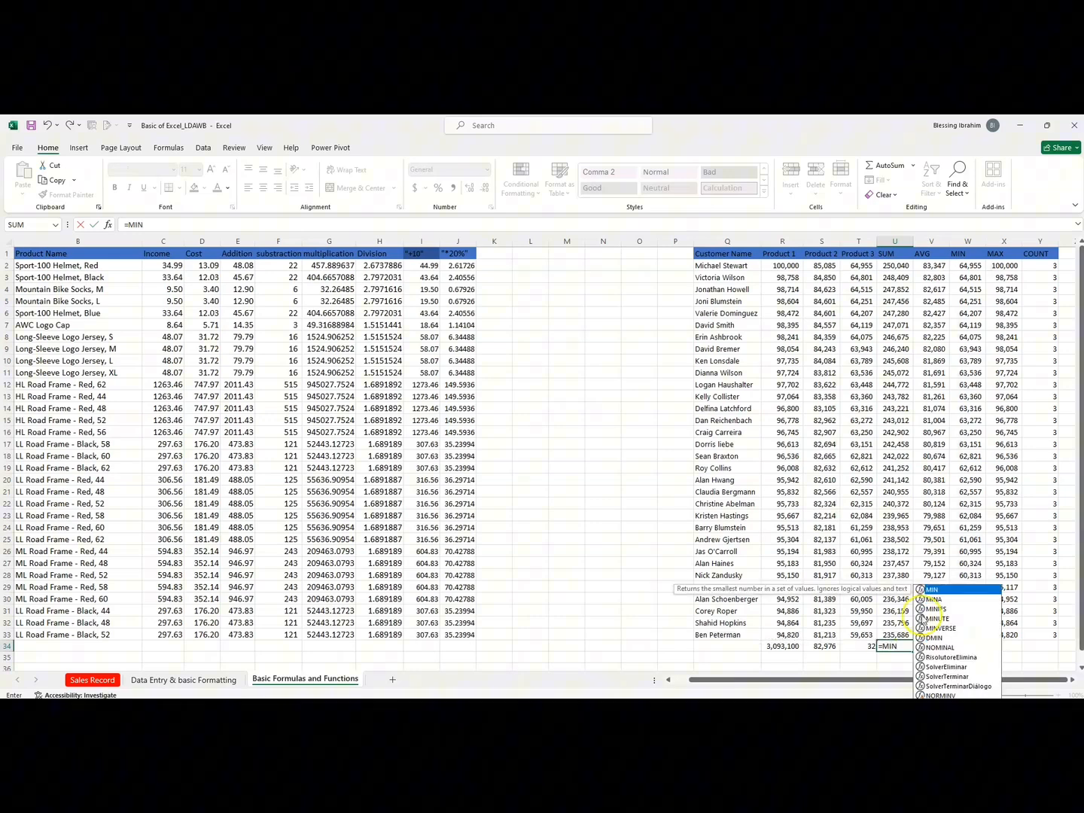
double_click(940, 591)
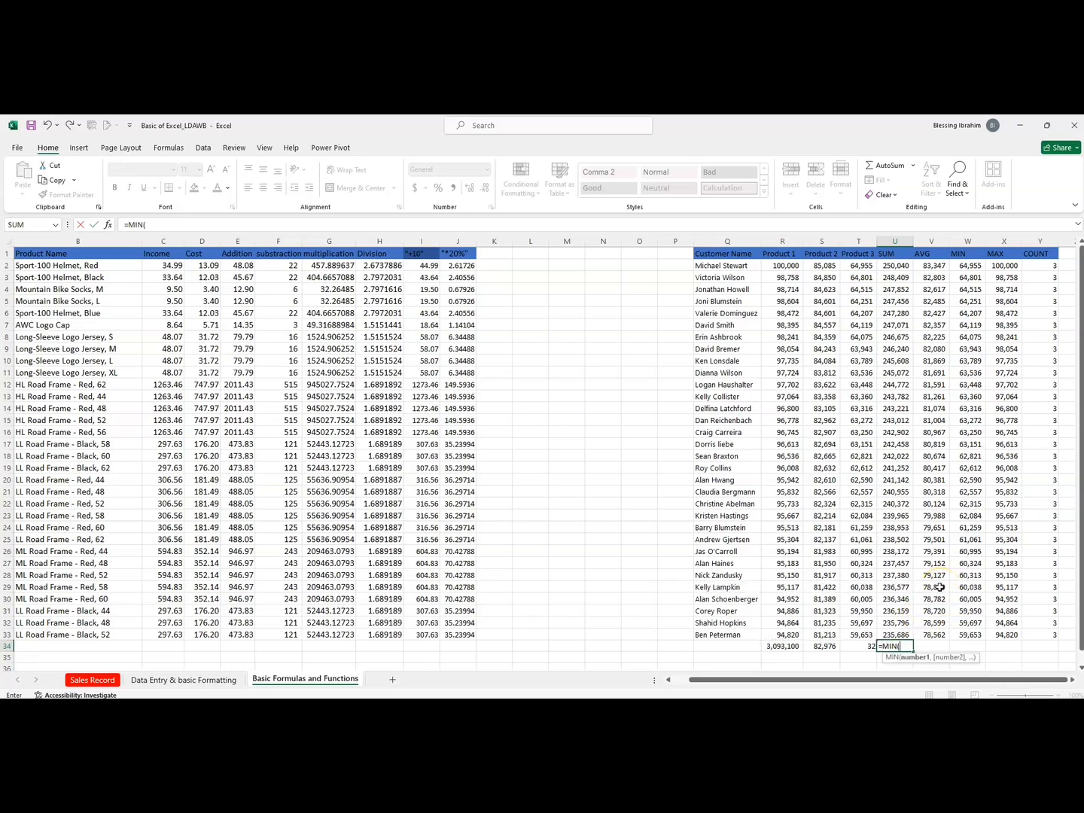
drag(893, 266, 899, 636)
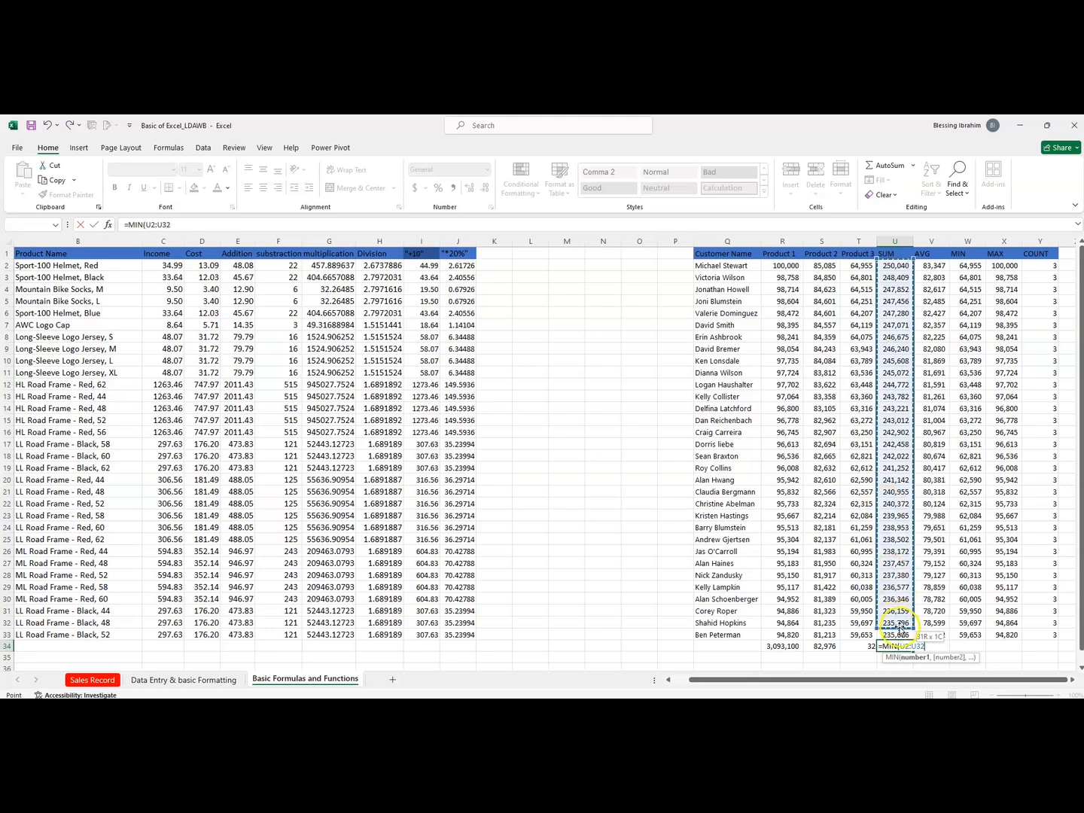
key(Return)
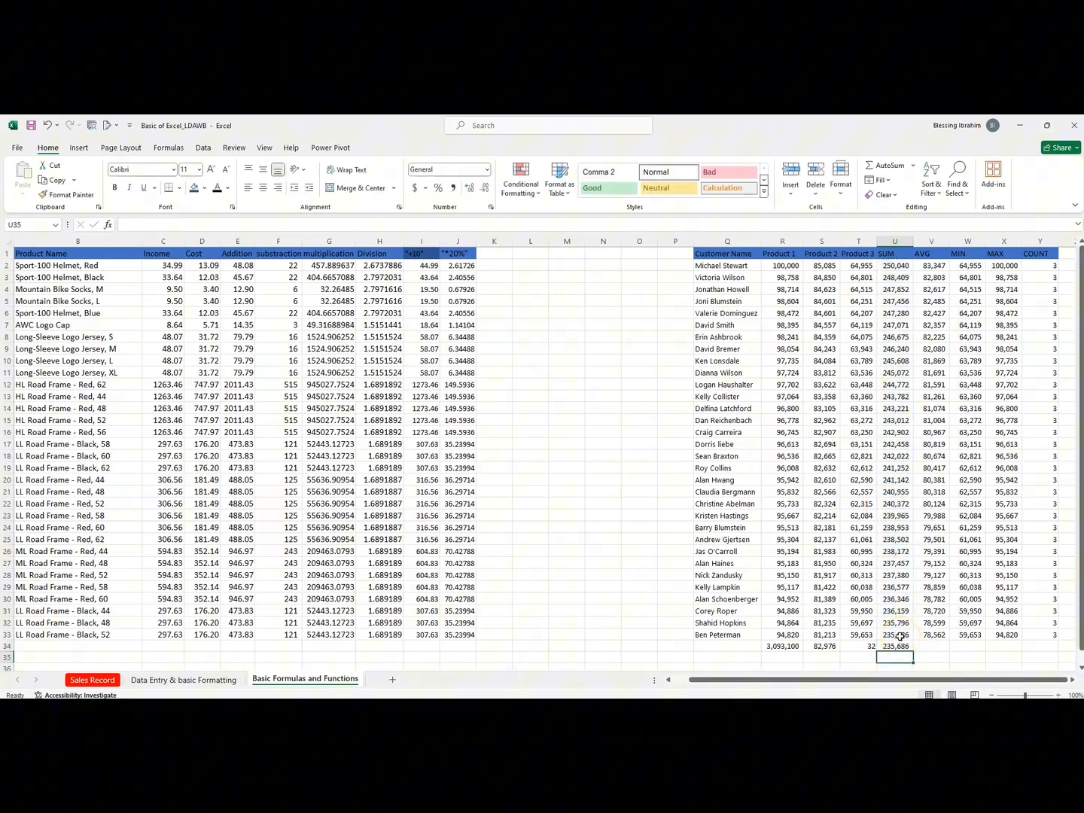